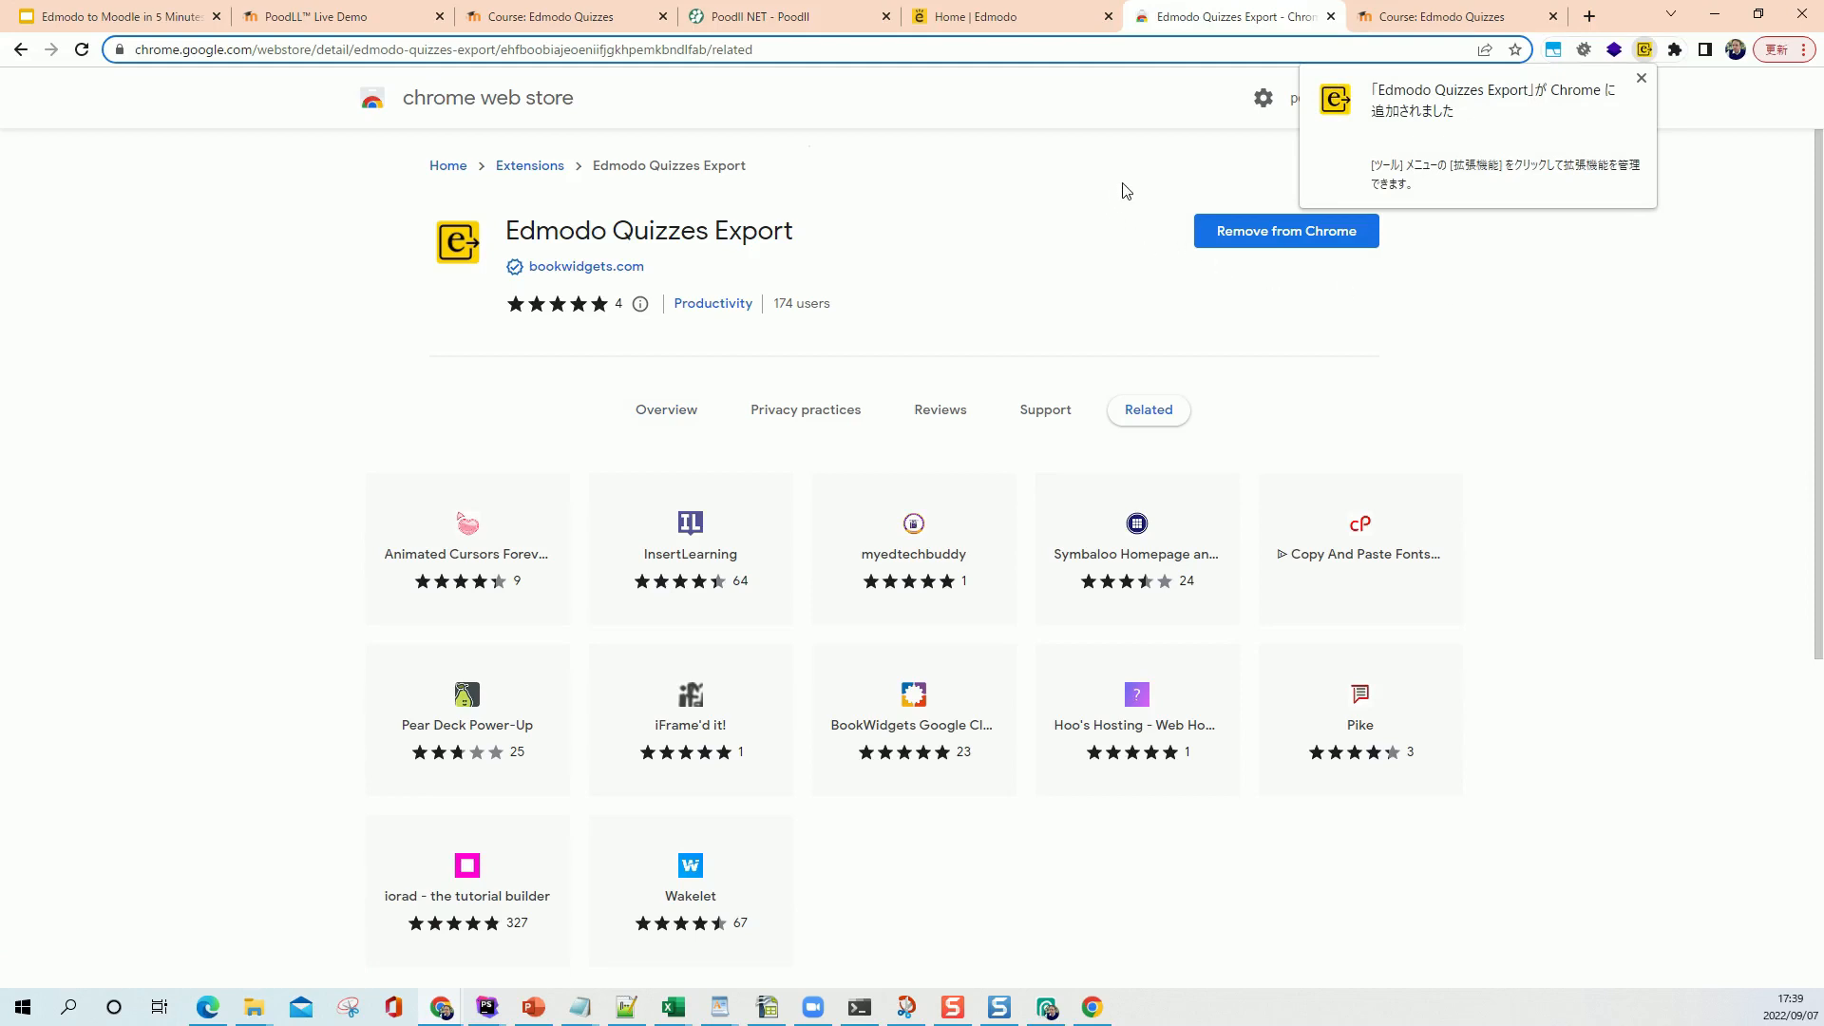
- Switch to the Edmodo home page and try to export the quizzes with the Edmodo Quizzes Export extension
left_click(1016, 27)
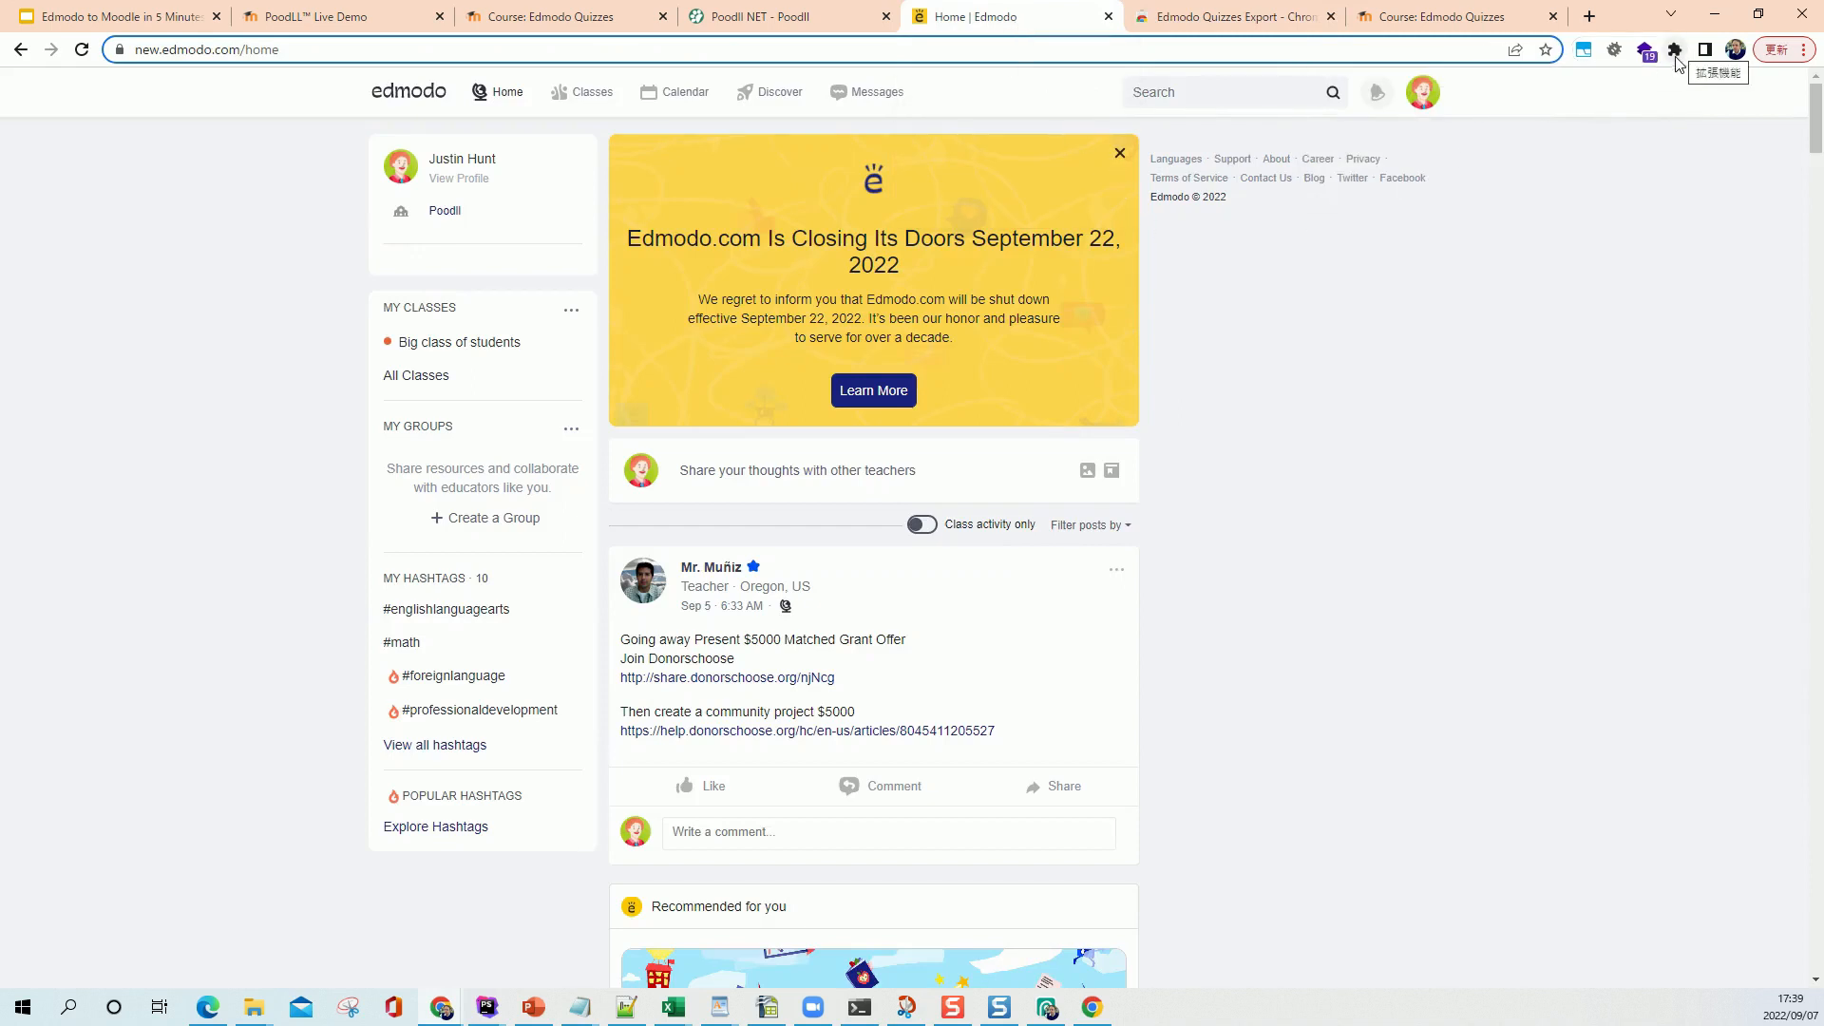
left_click(1674, 52)
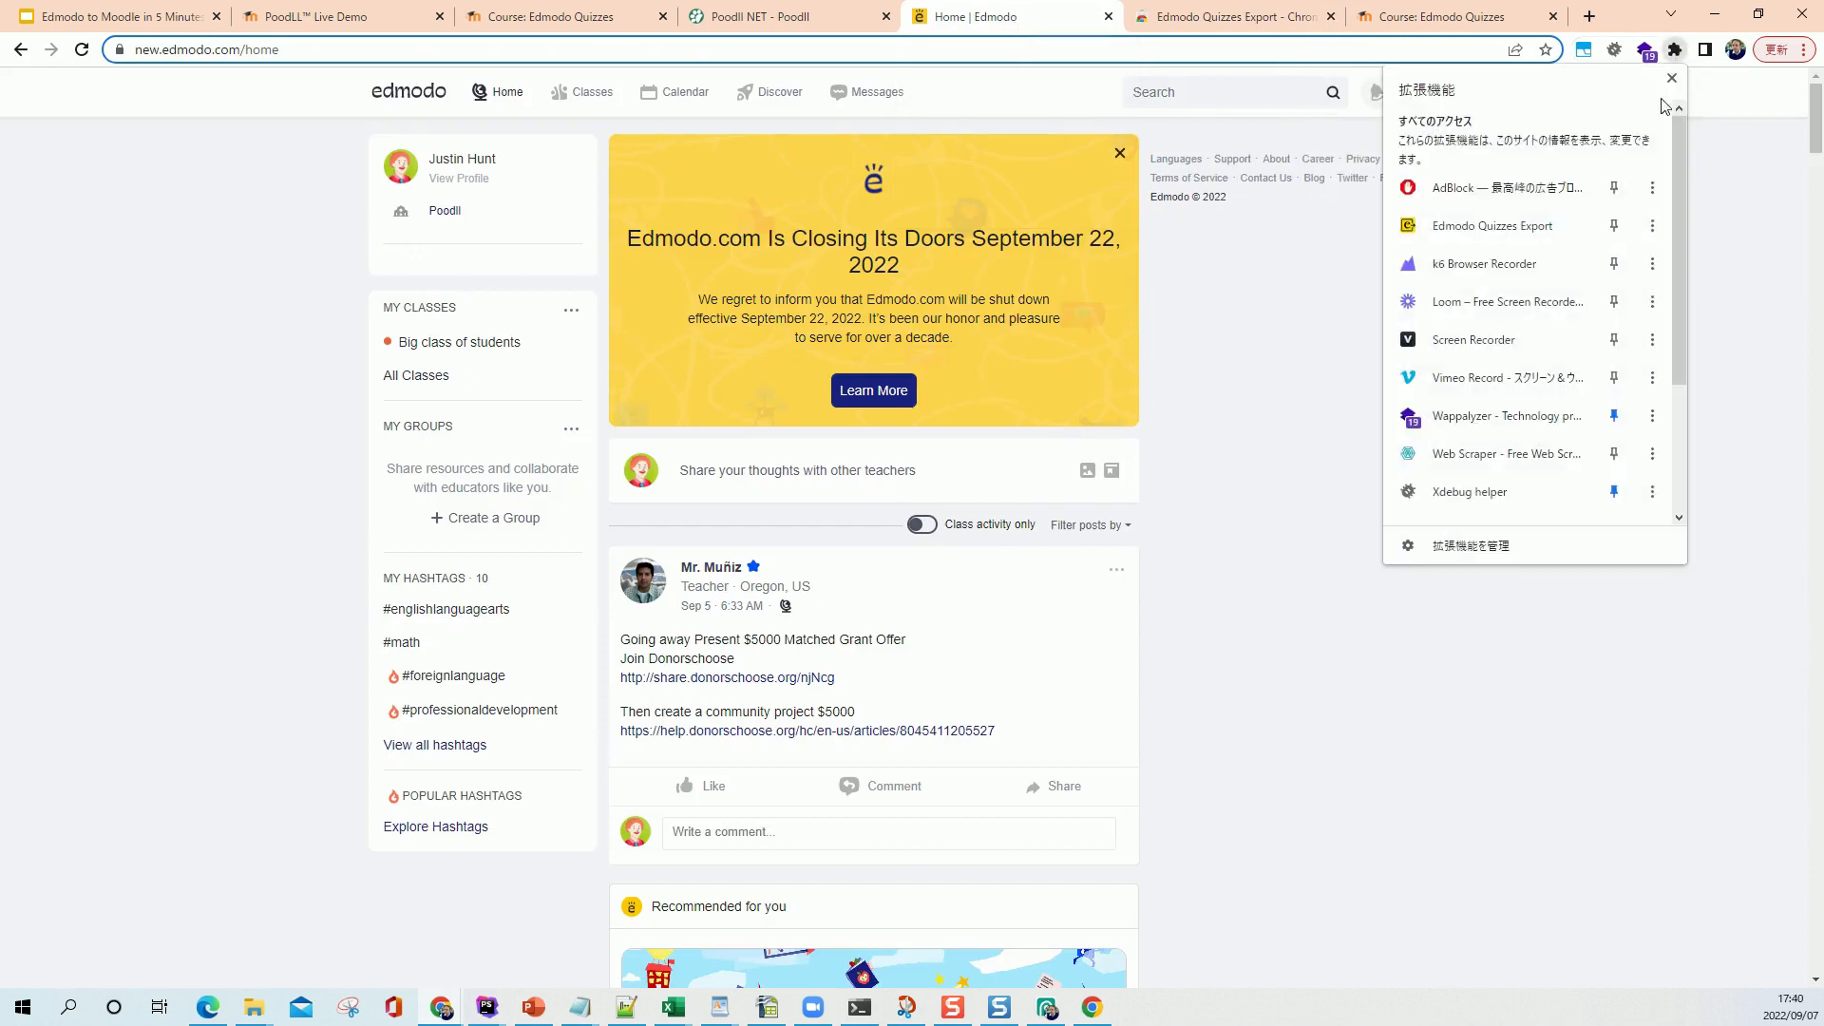
left_click(1550, 230)
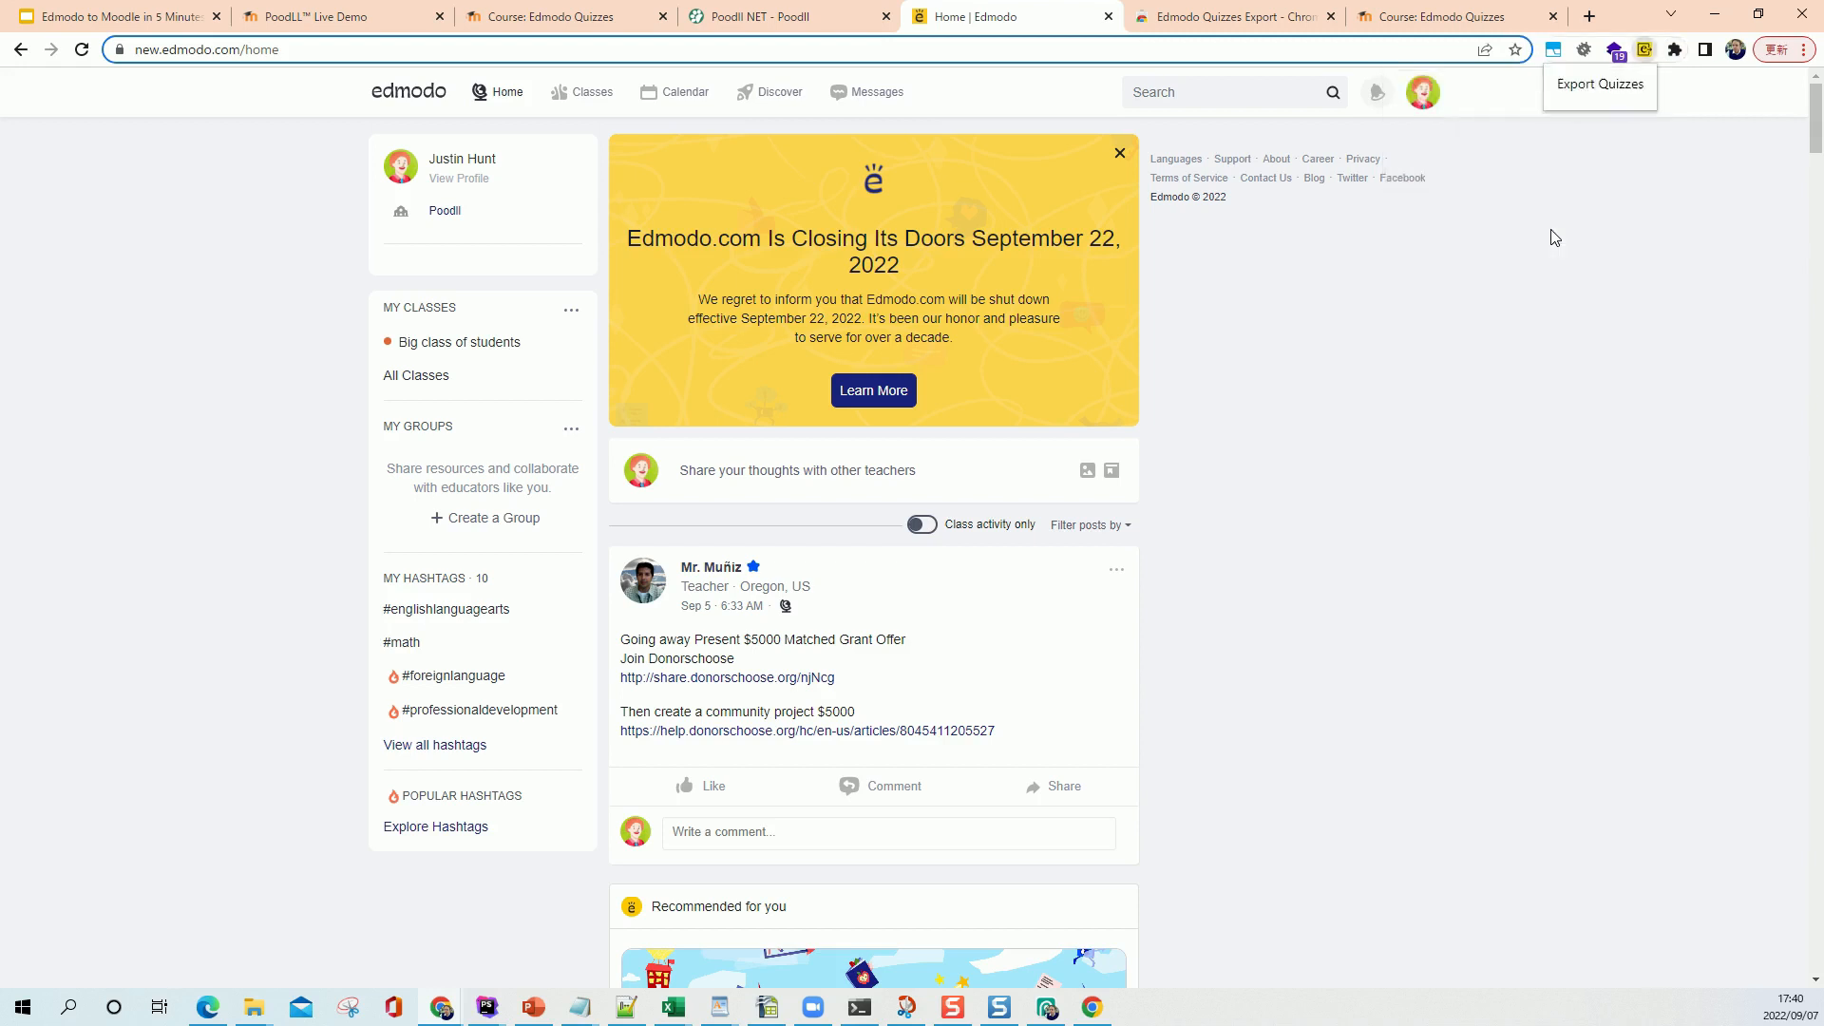
left_click(1605, 87)
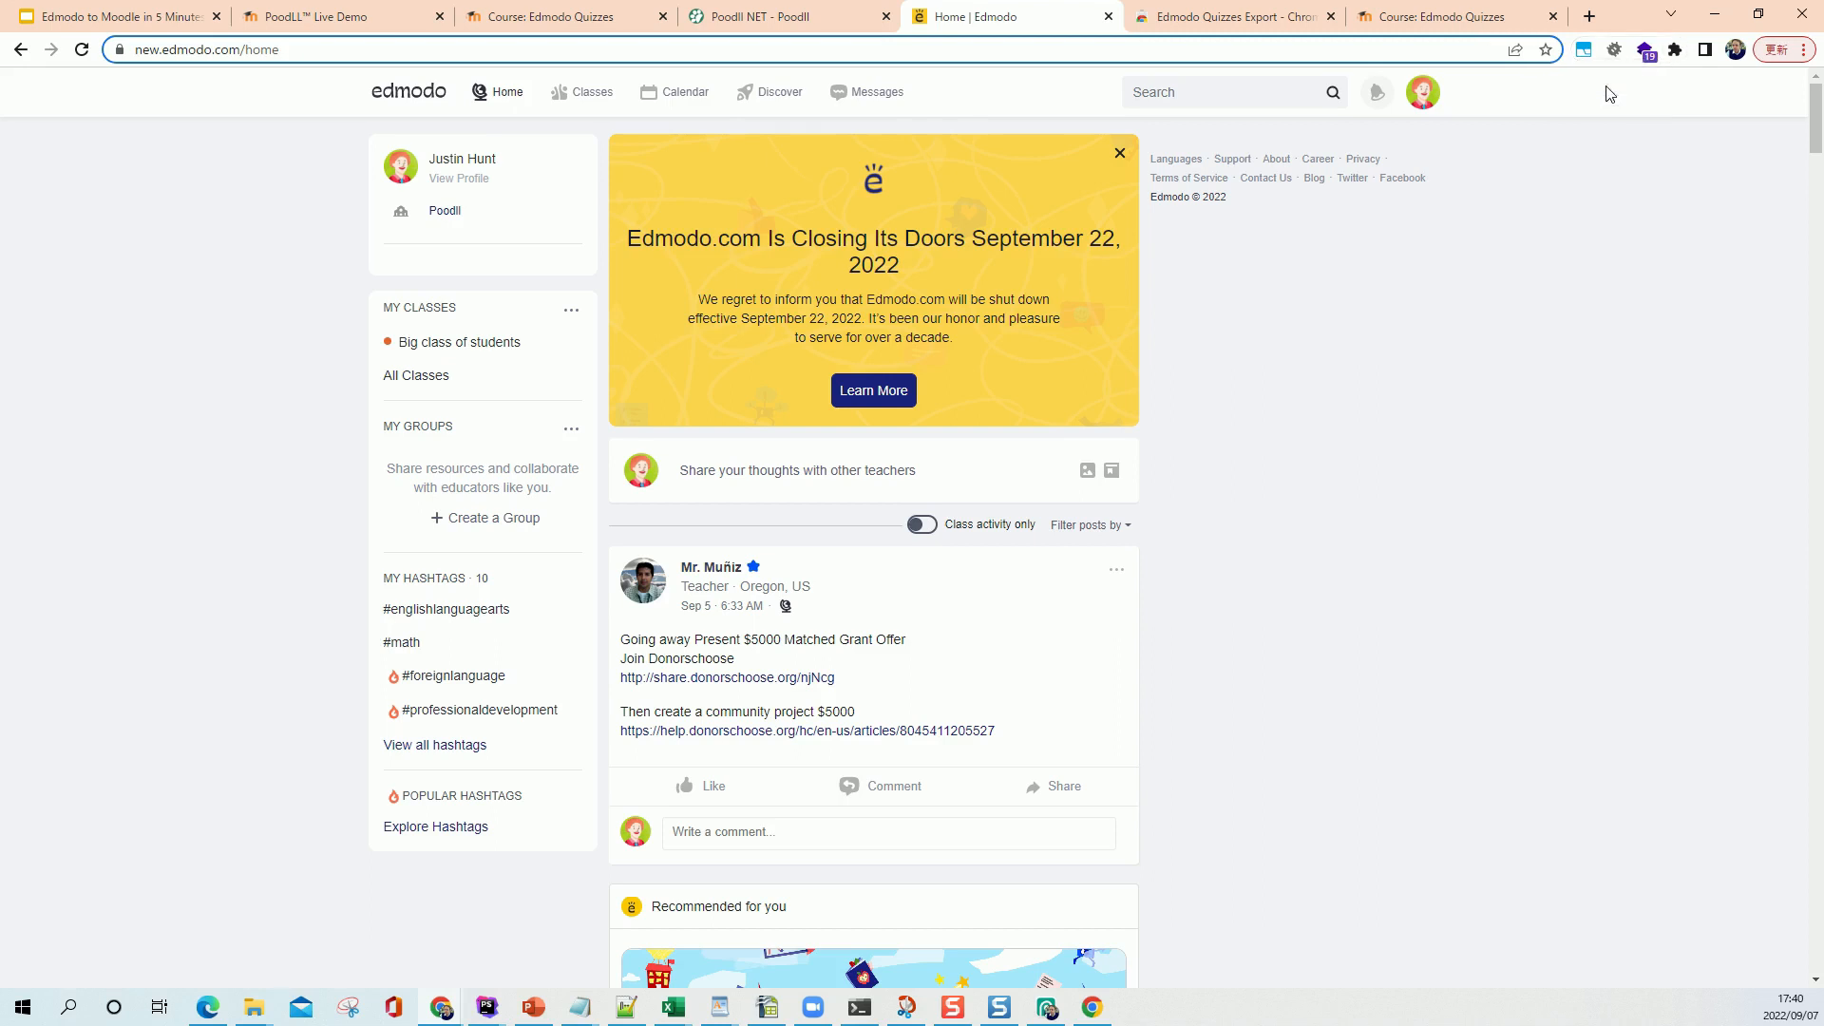
- Reload the Edmodo home page and export the quizzes with Edmodo Quizzes Export, saving the bundle as edmodo-quizzes.zip
left_click(83, 51)
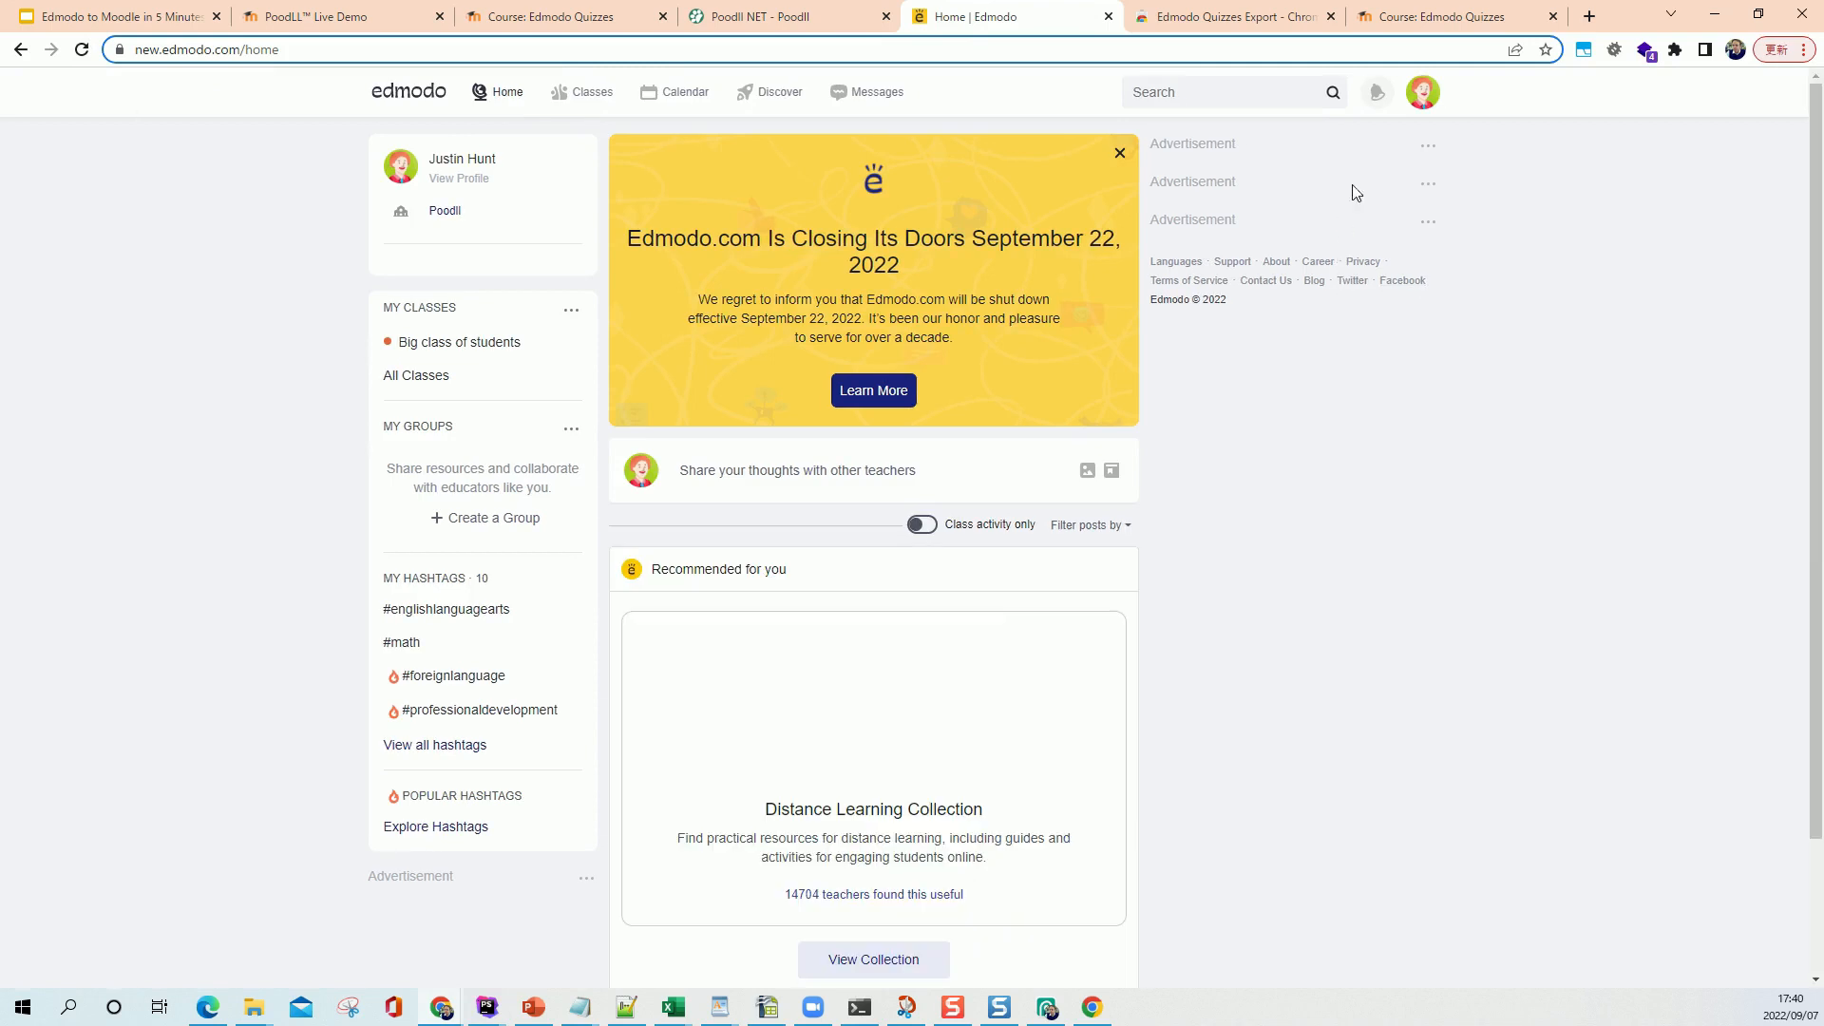
scroll(1414, 136, "down", 1)
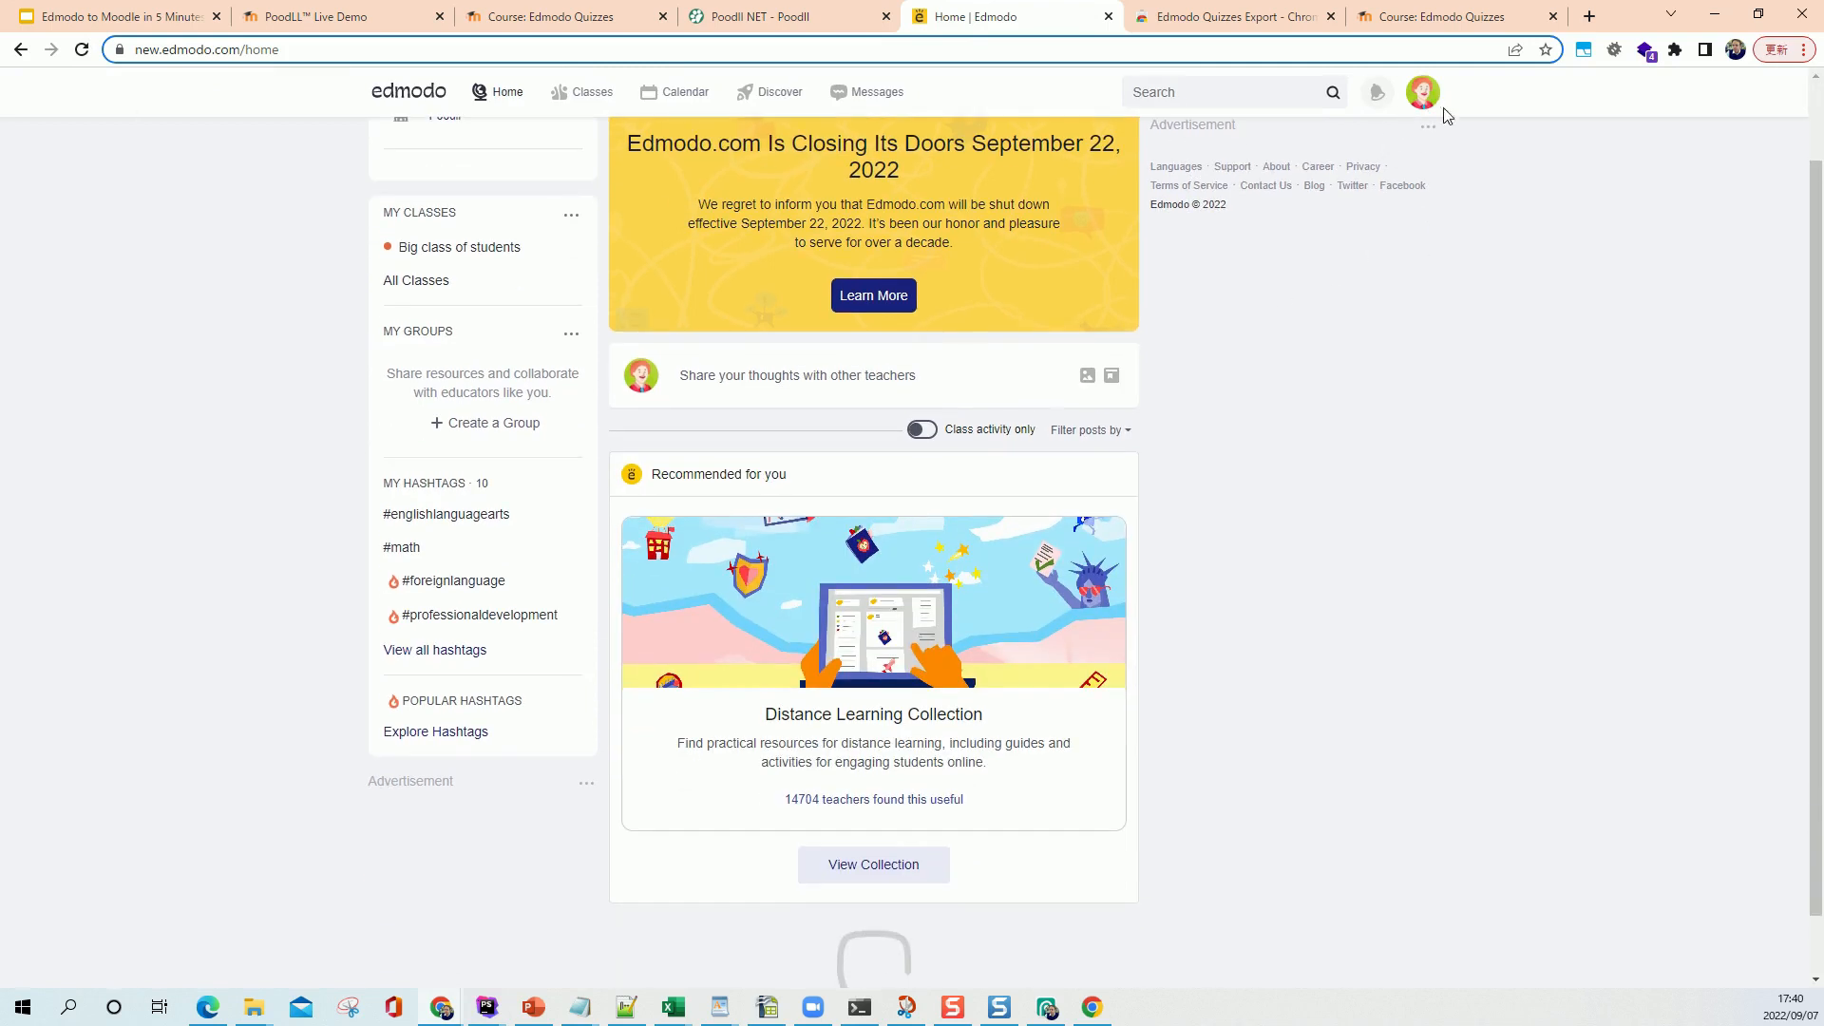
scroll(1587, 276, "up", 1)
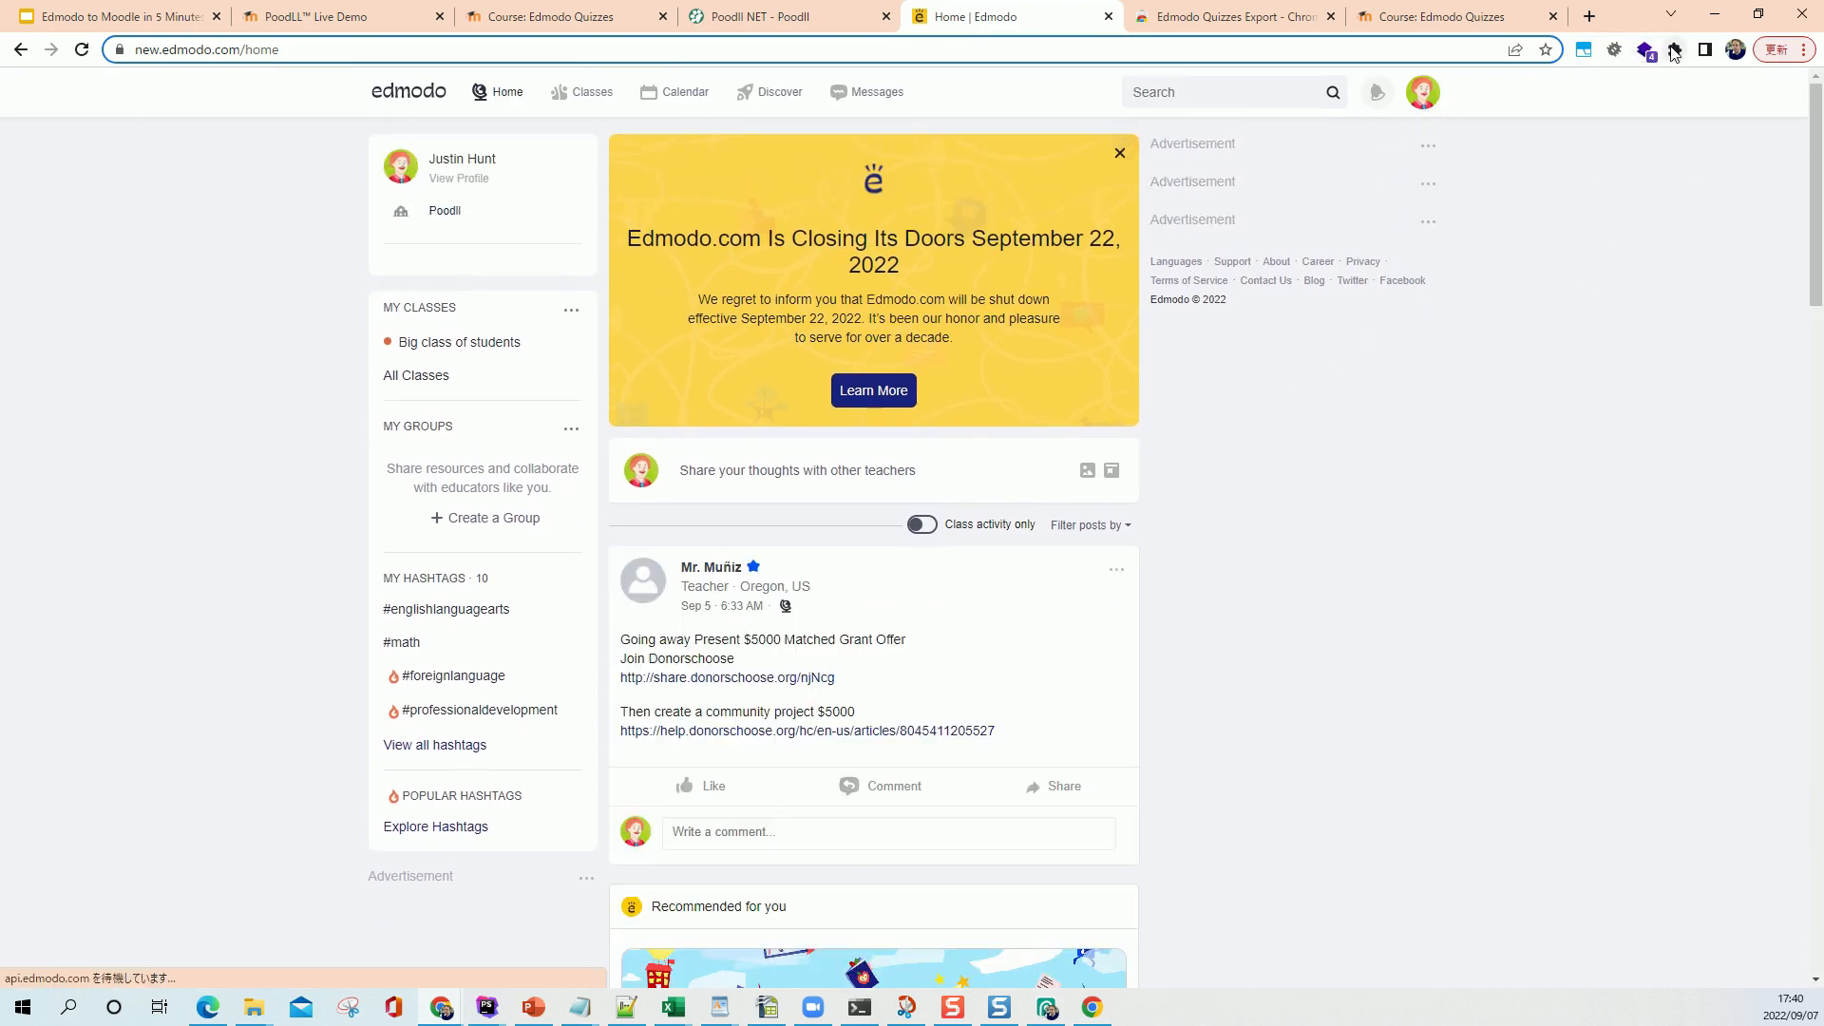
left_click(1674, 49)
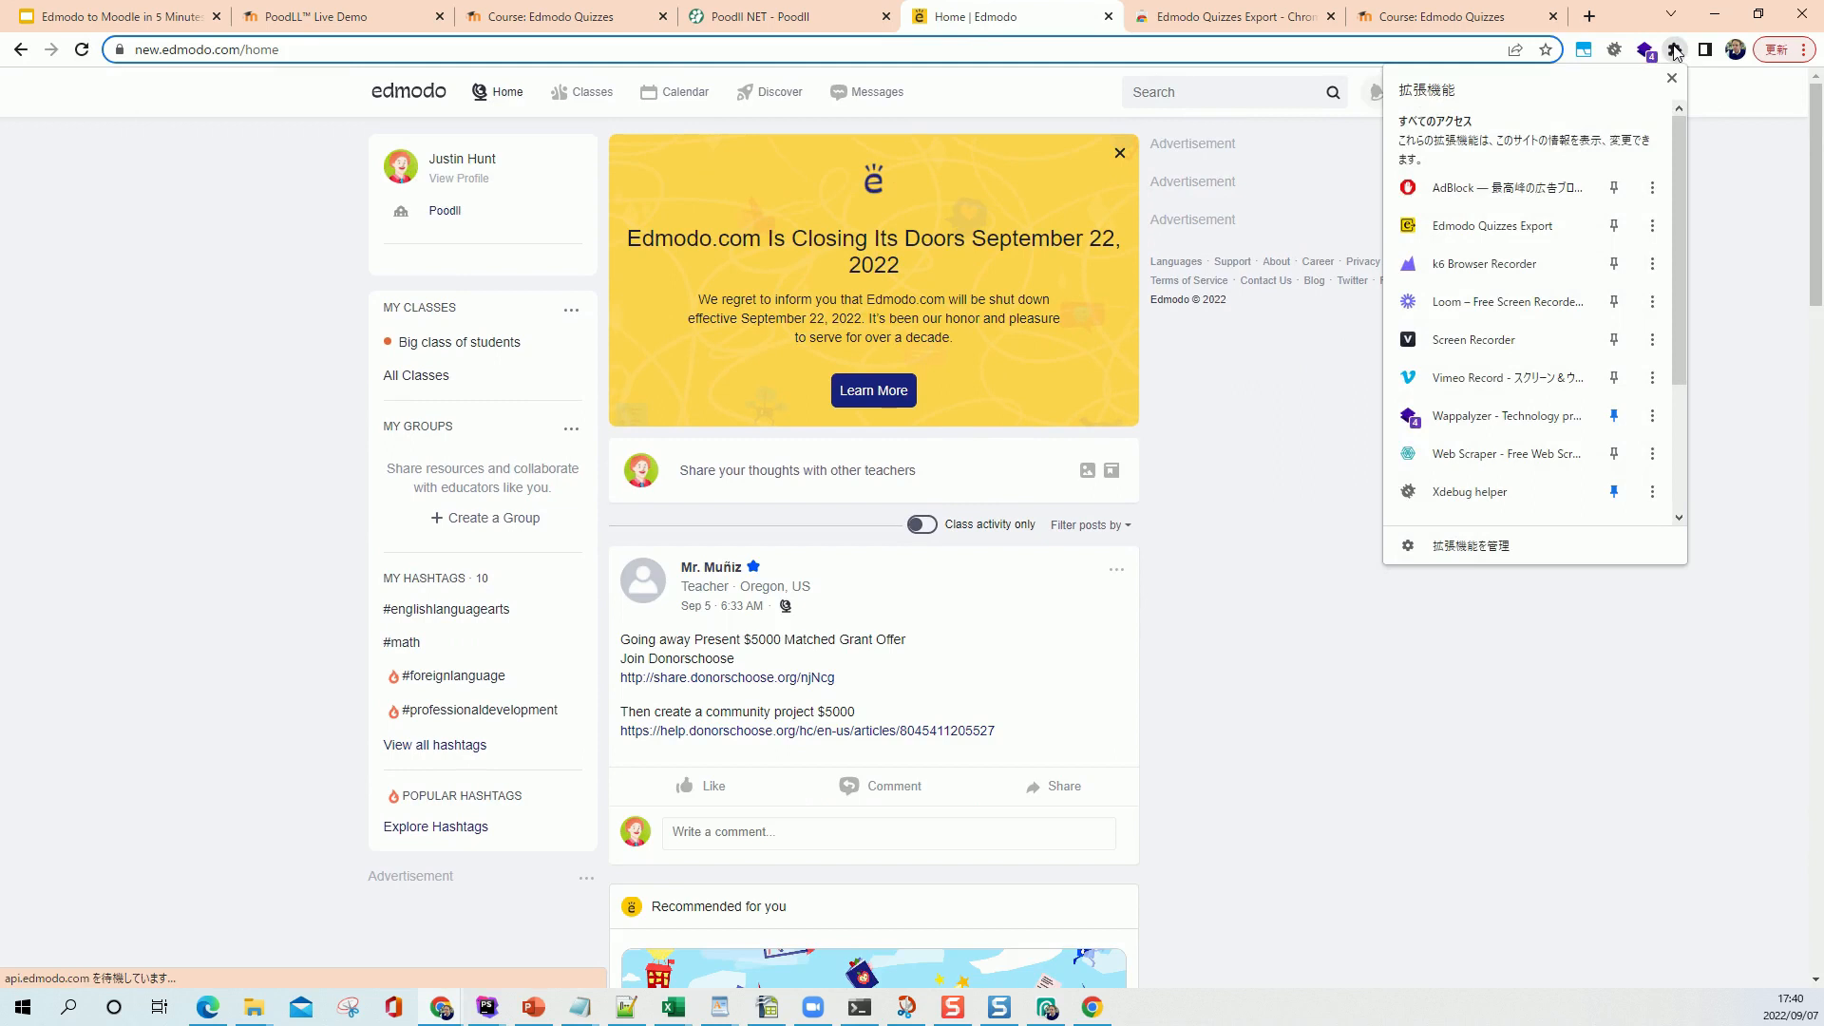
left_click(1499, 241)
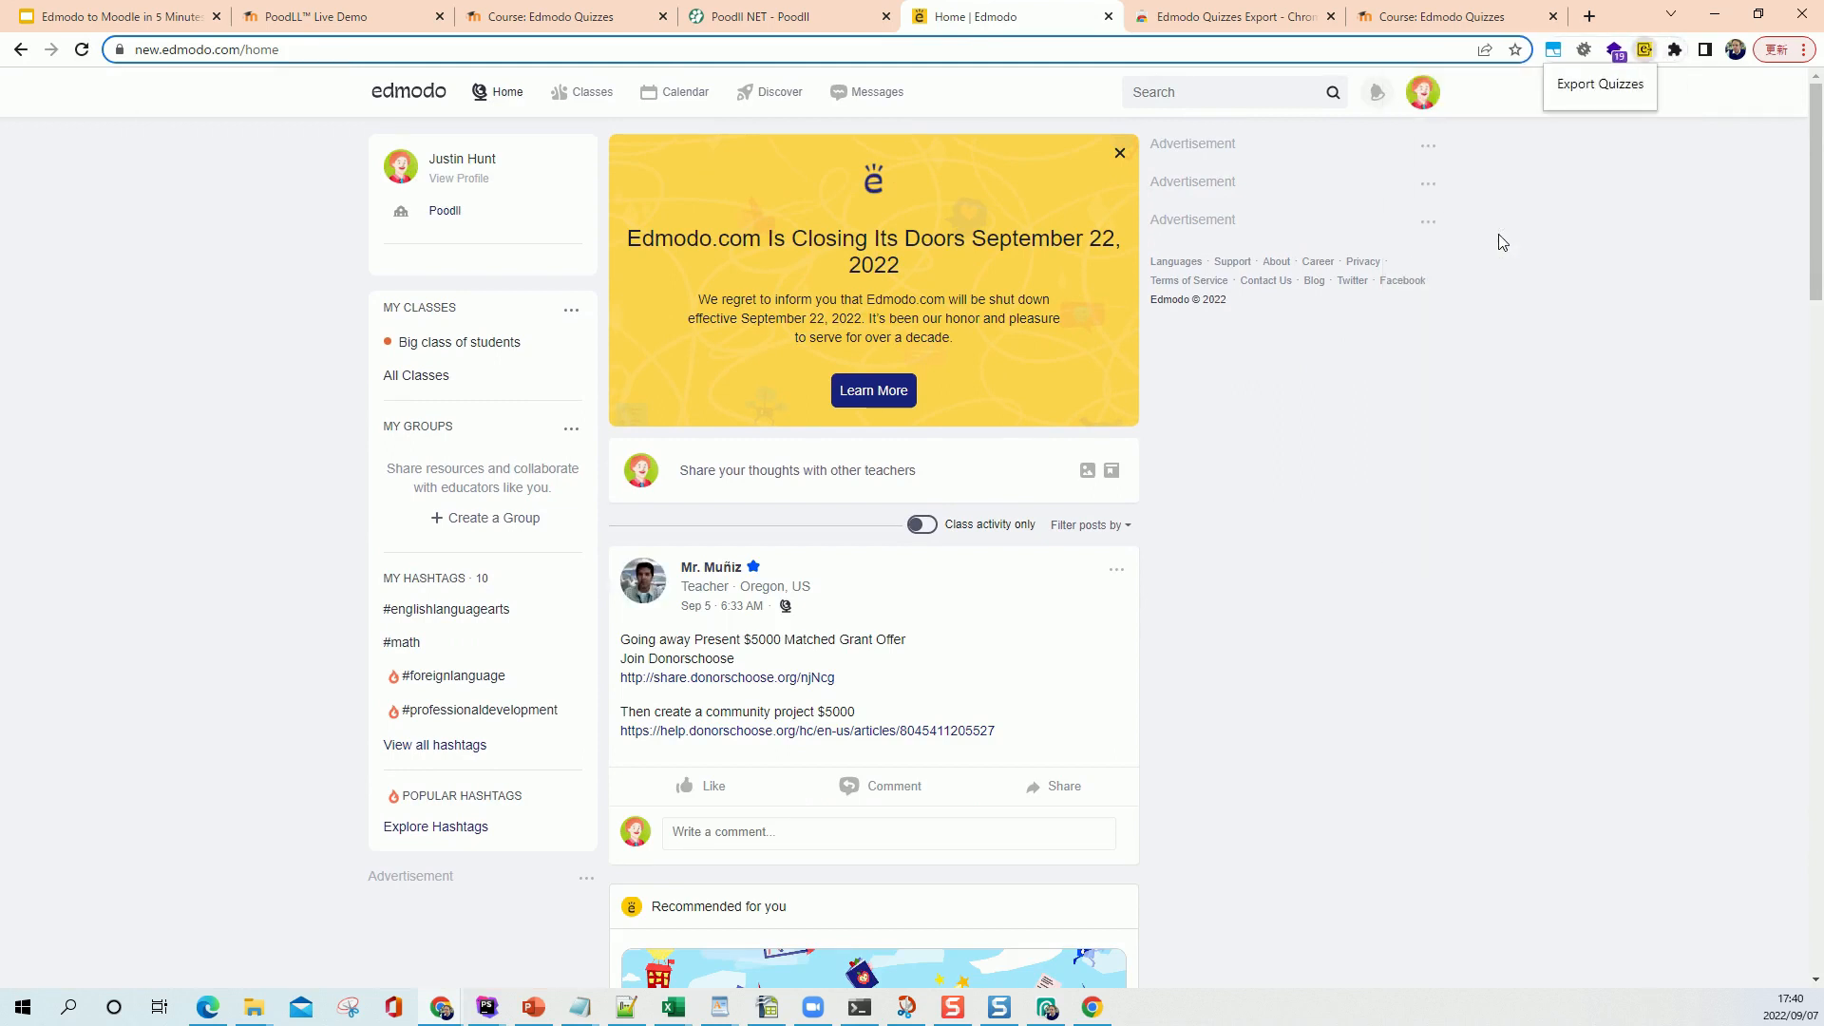
left_click(1596, 84)
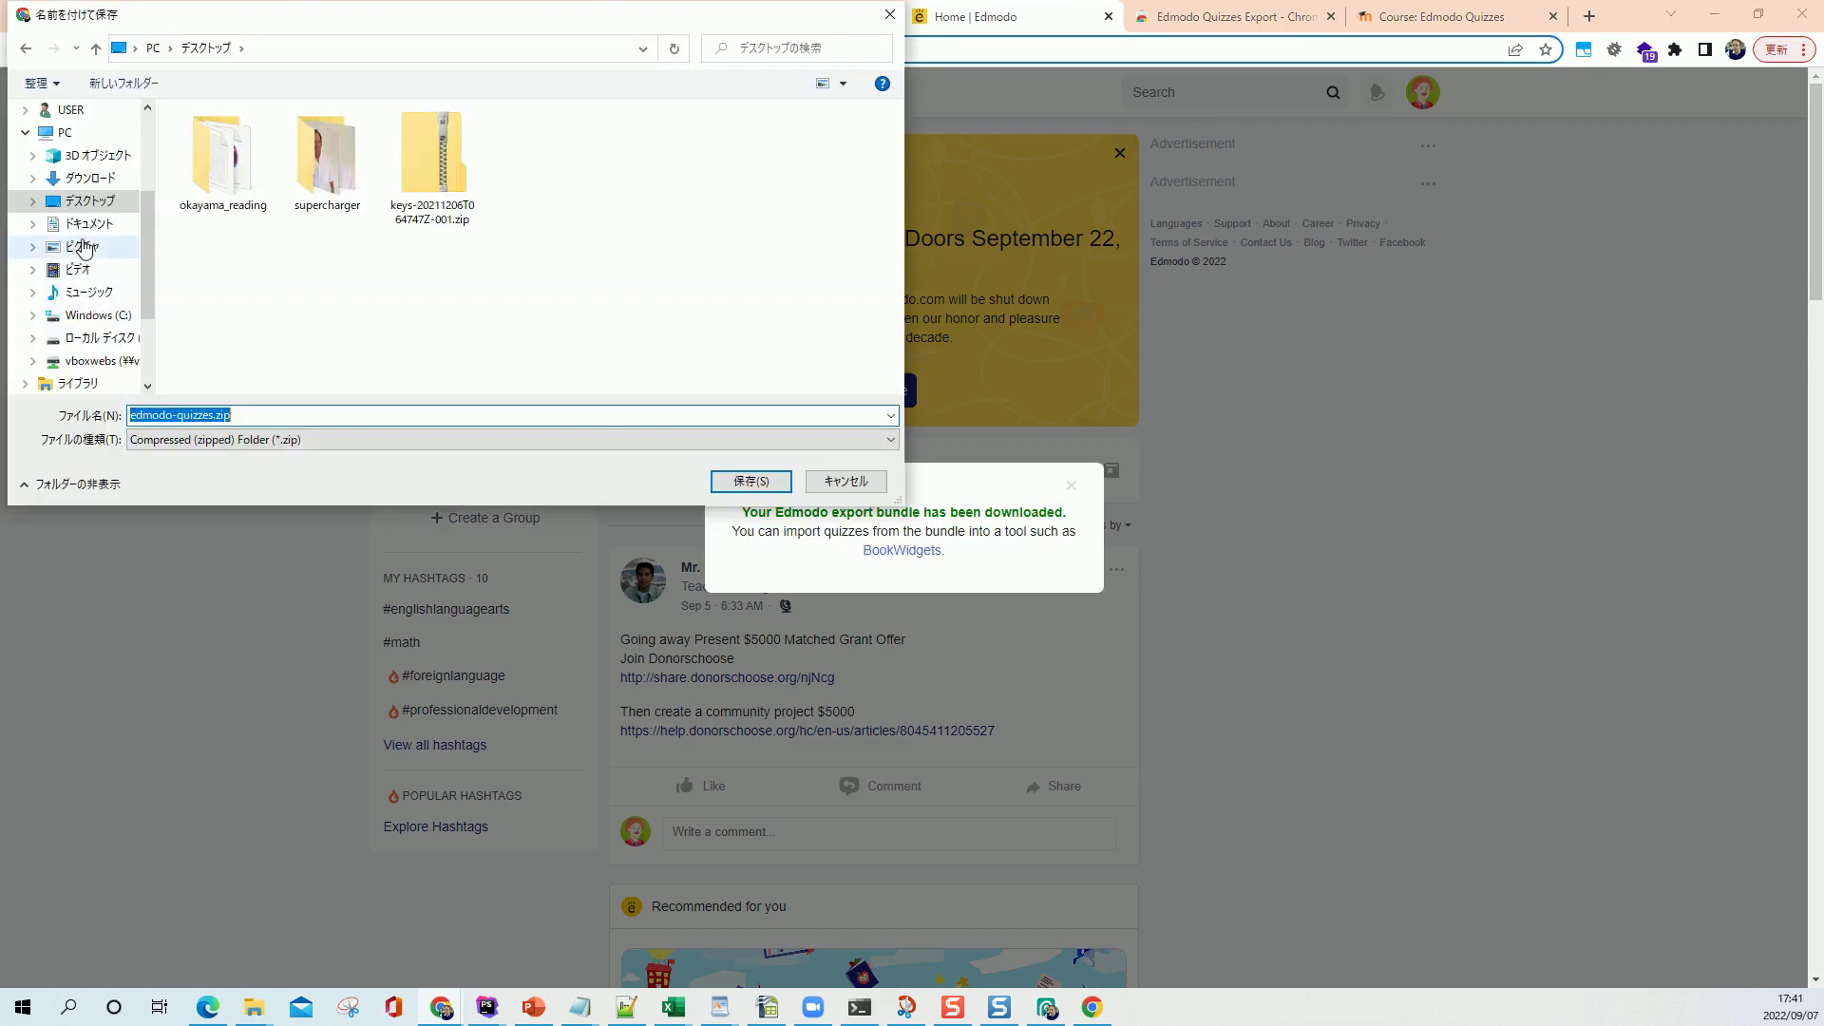
left_click(85, 247)
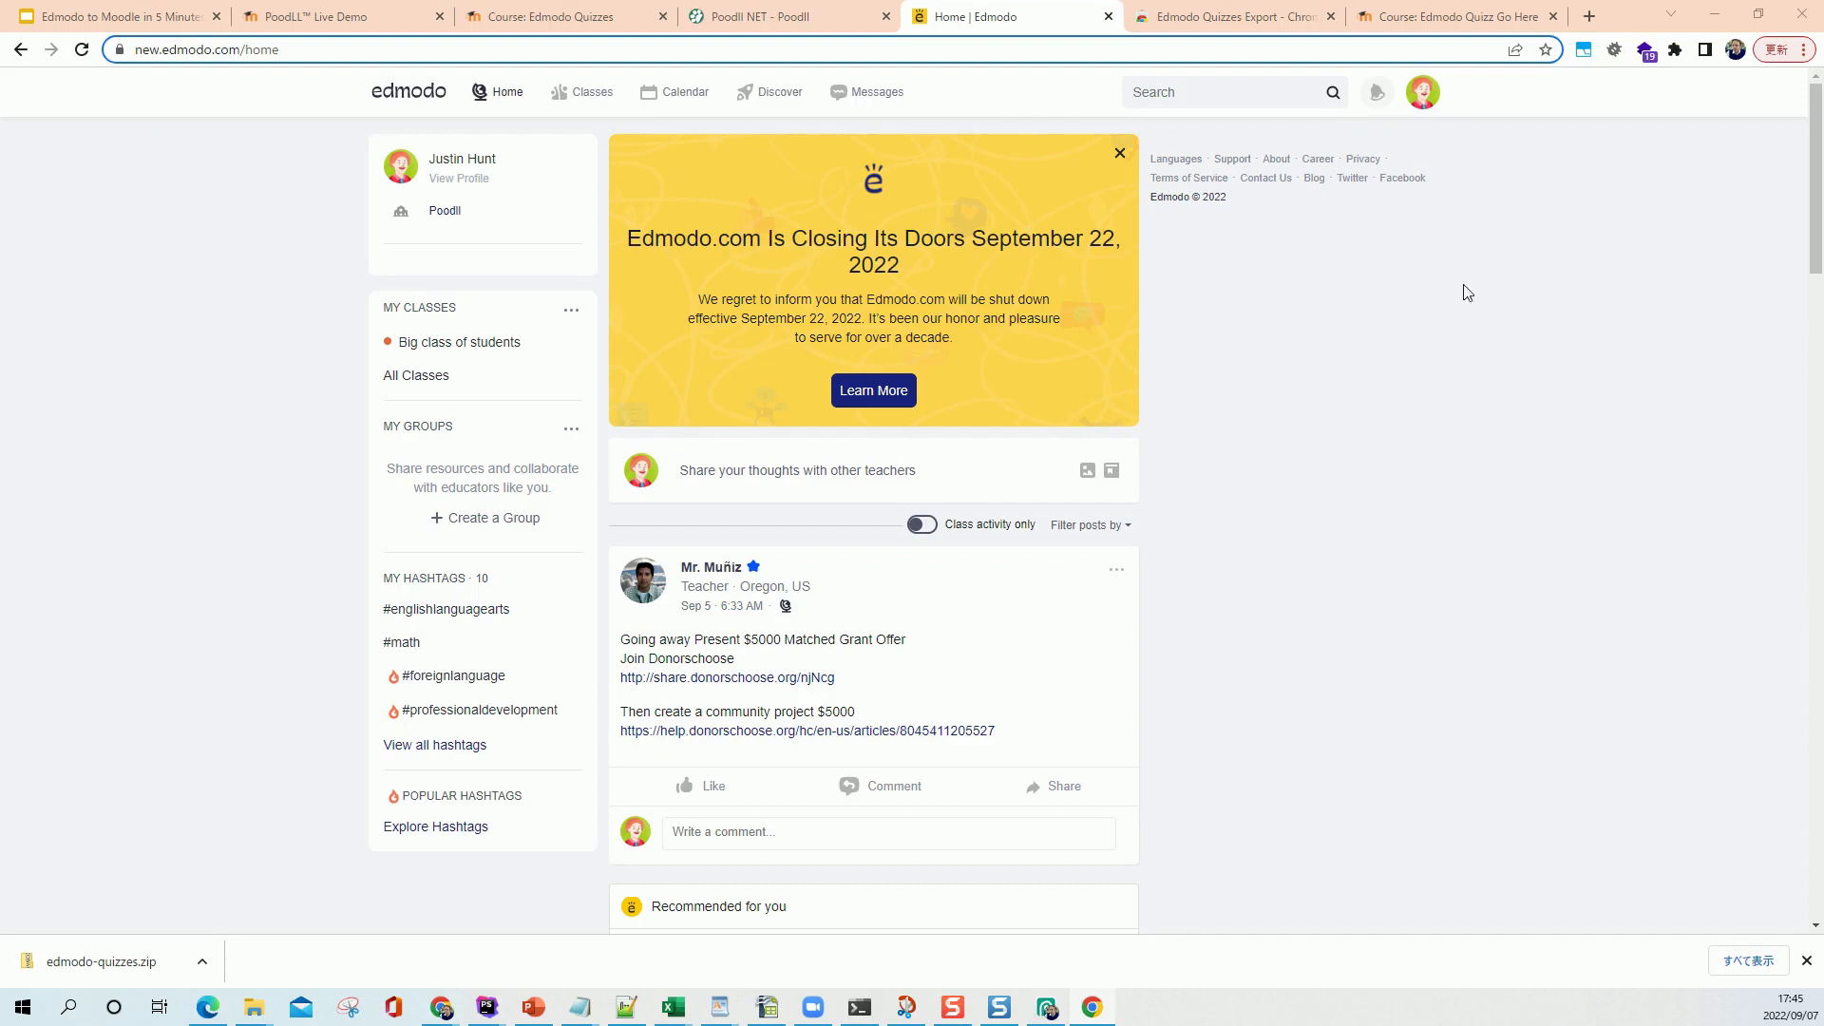
- Switch to the Moodle course "Edmodo Quizz Go Here", add the Edmodo block to it and leave edit mode
left_click(1441, 19)
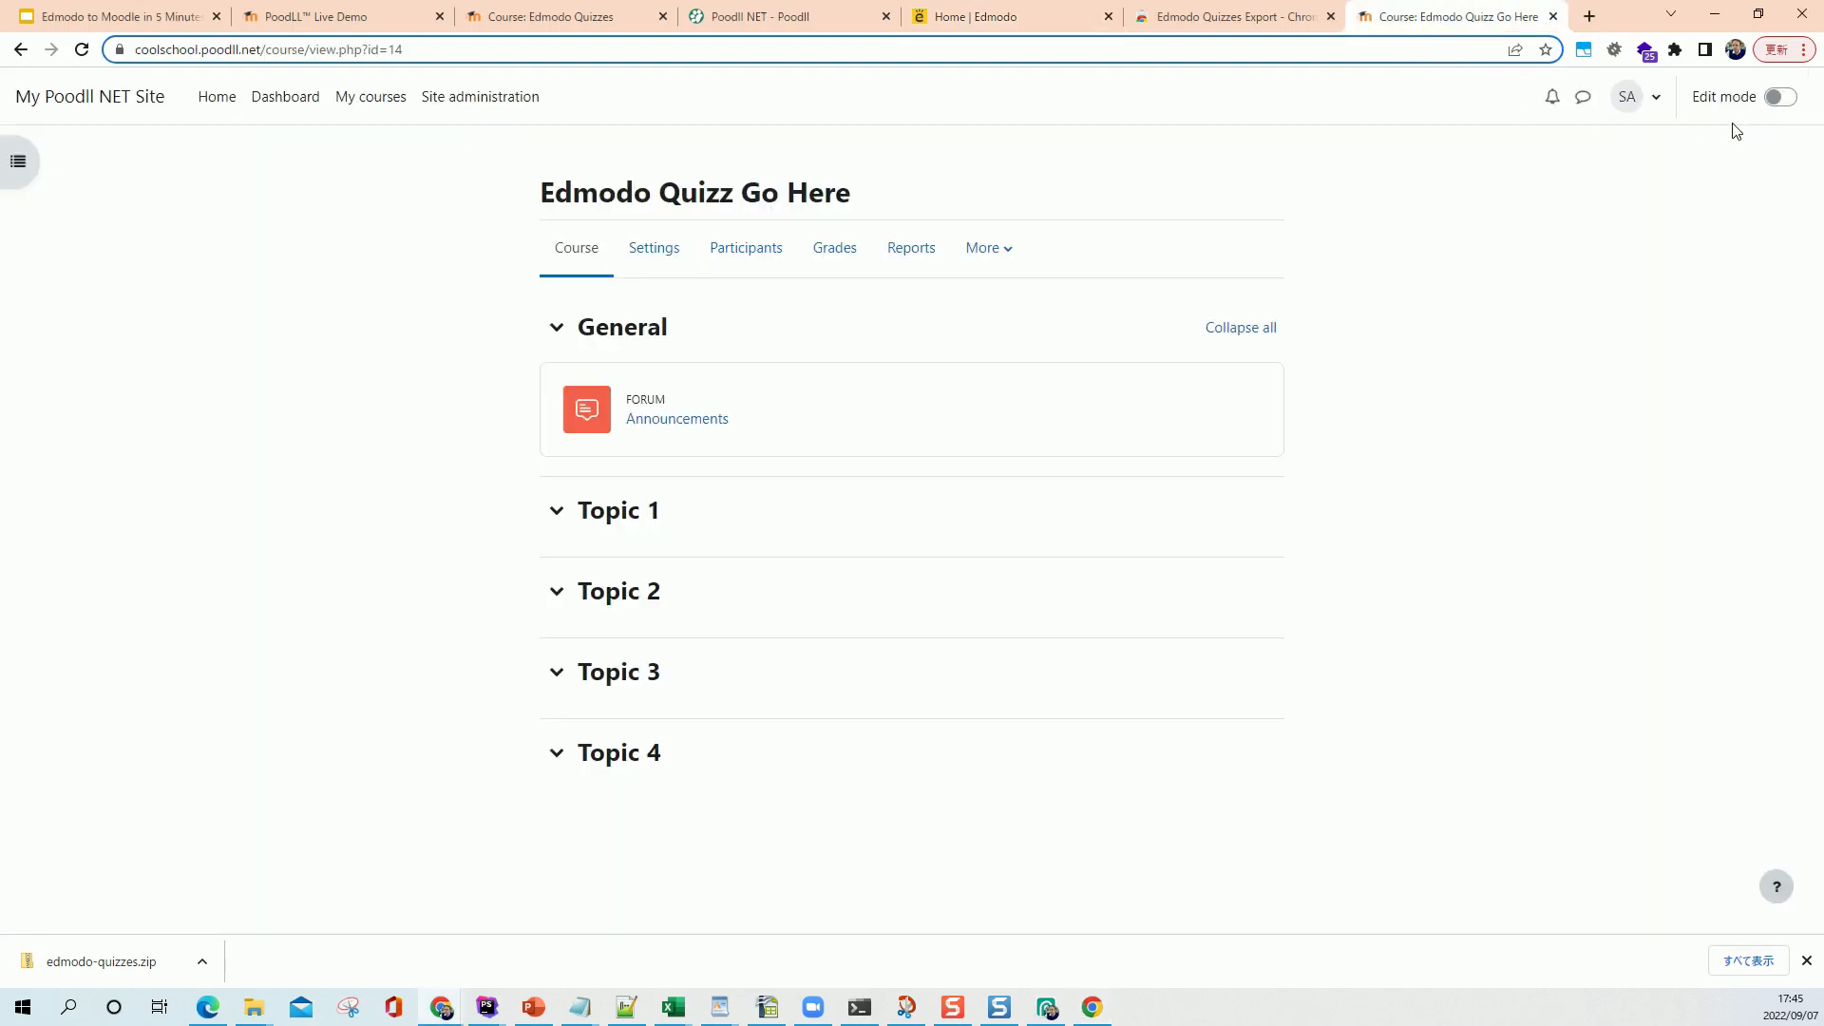
left_click(1780, 97)
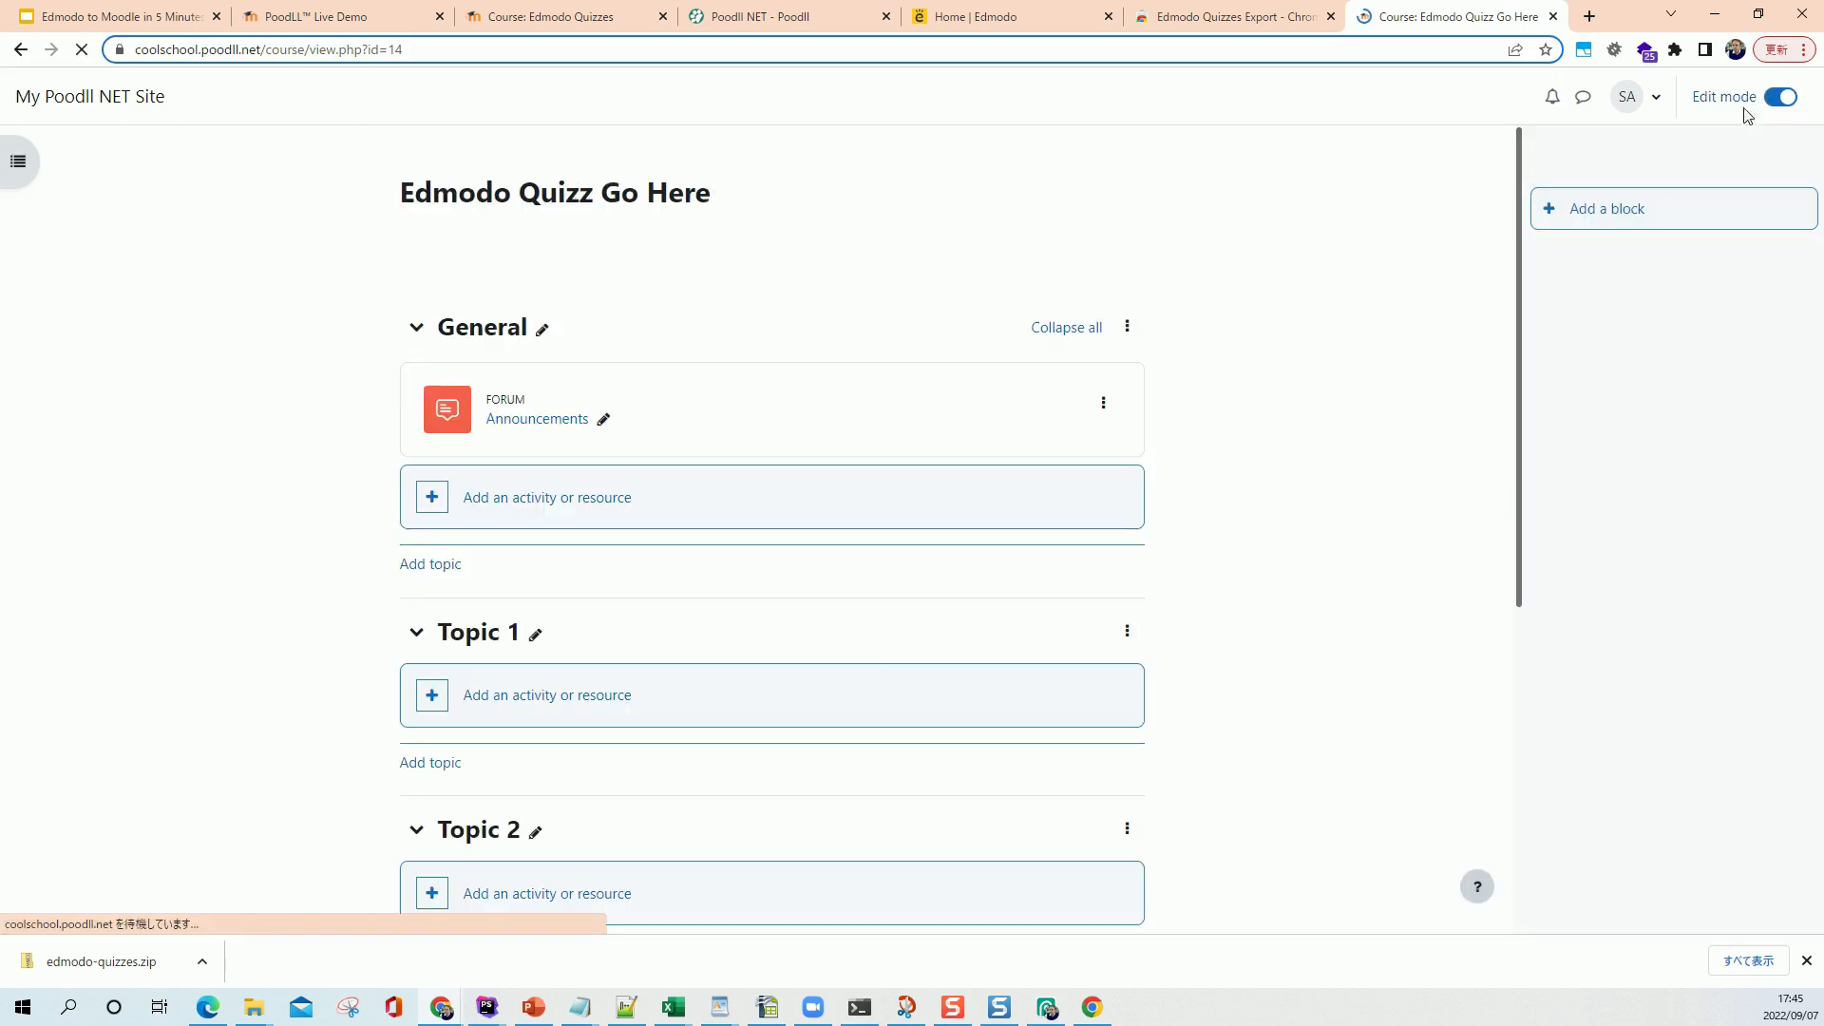
left_click(1612, 212)
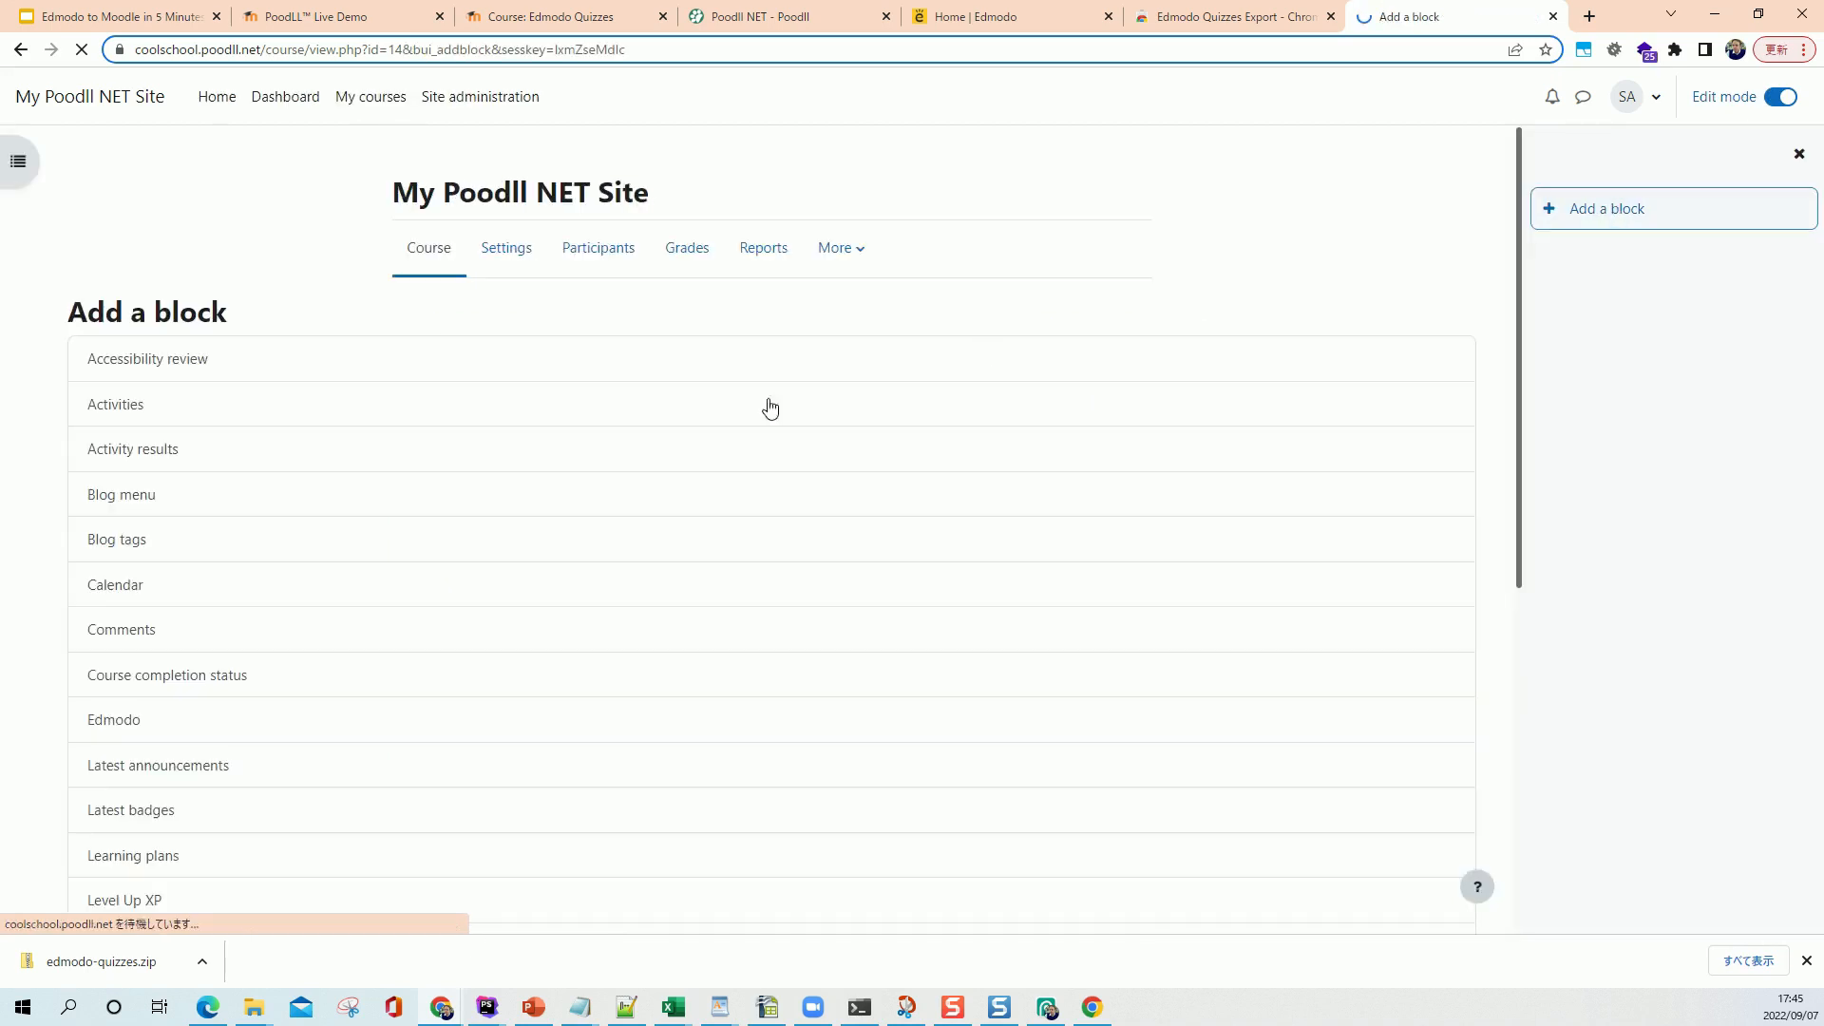
left_click(132, 729)
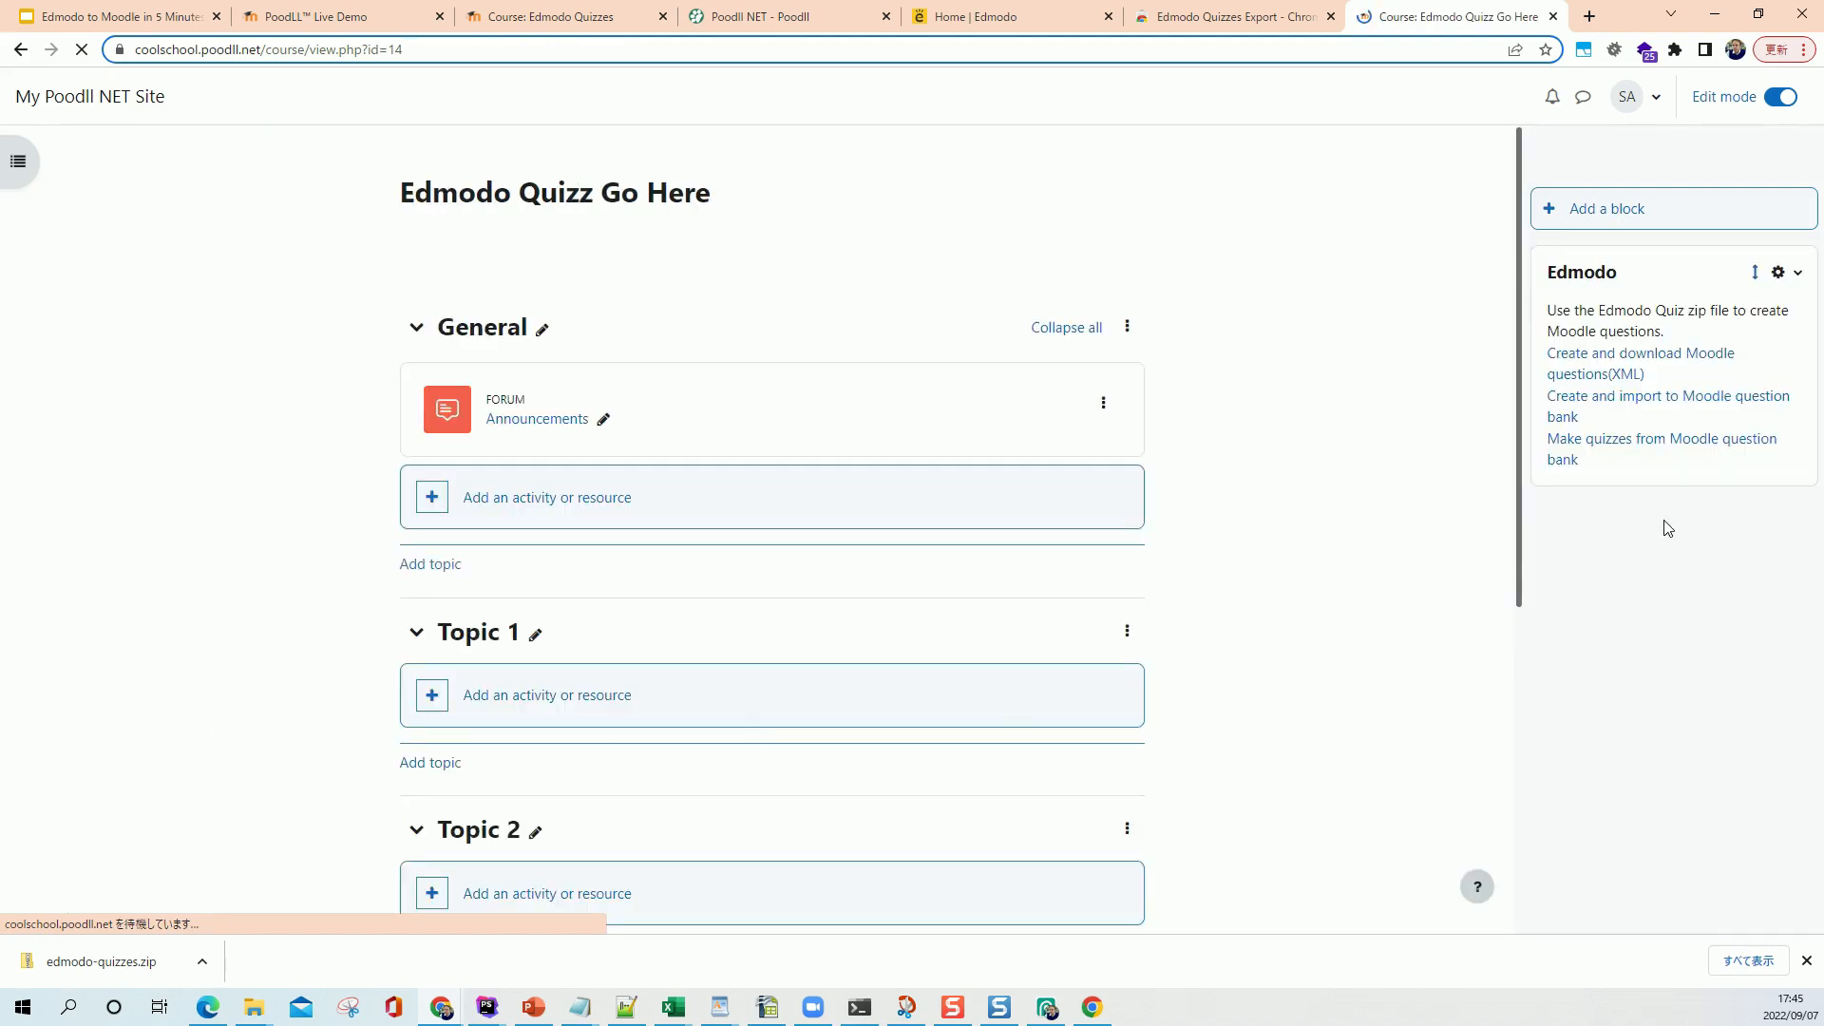
left_click(1782, 97)
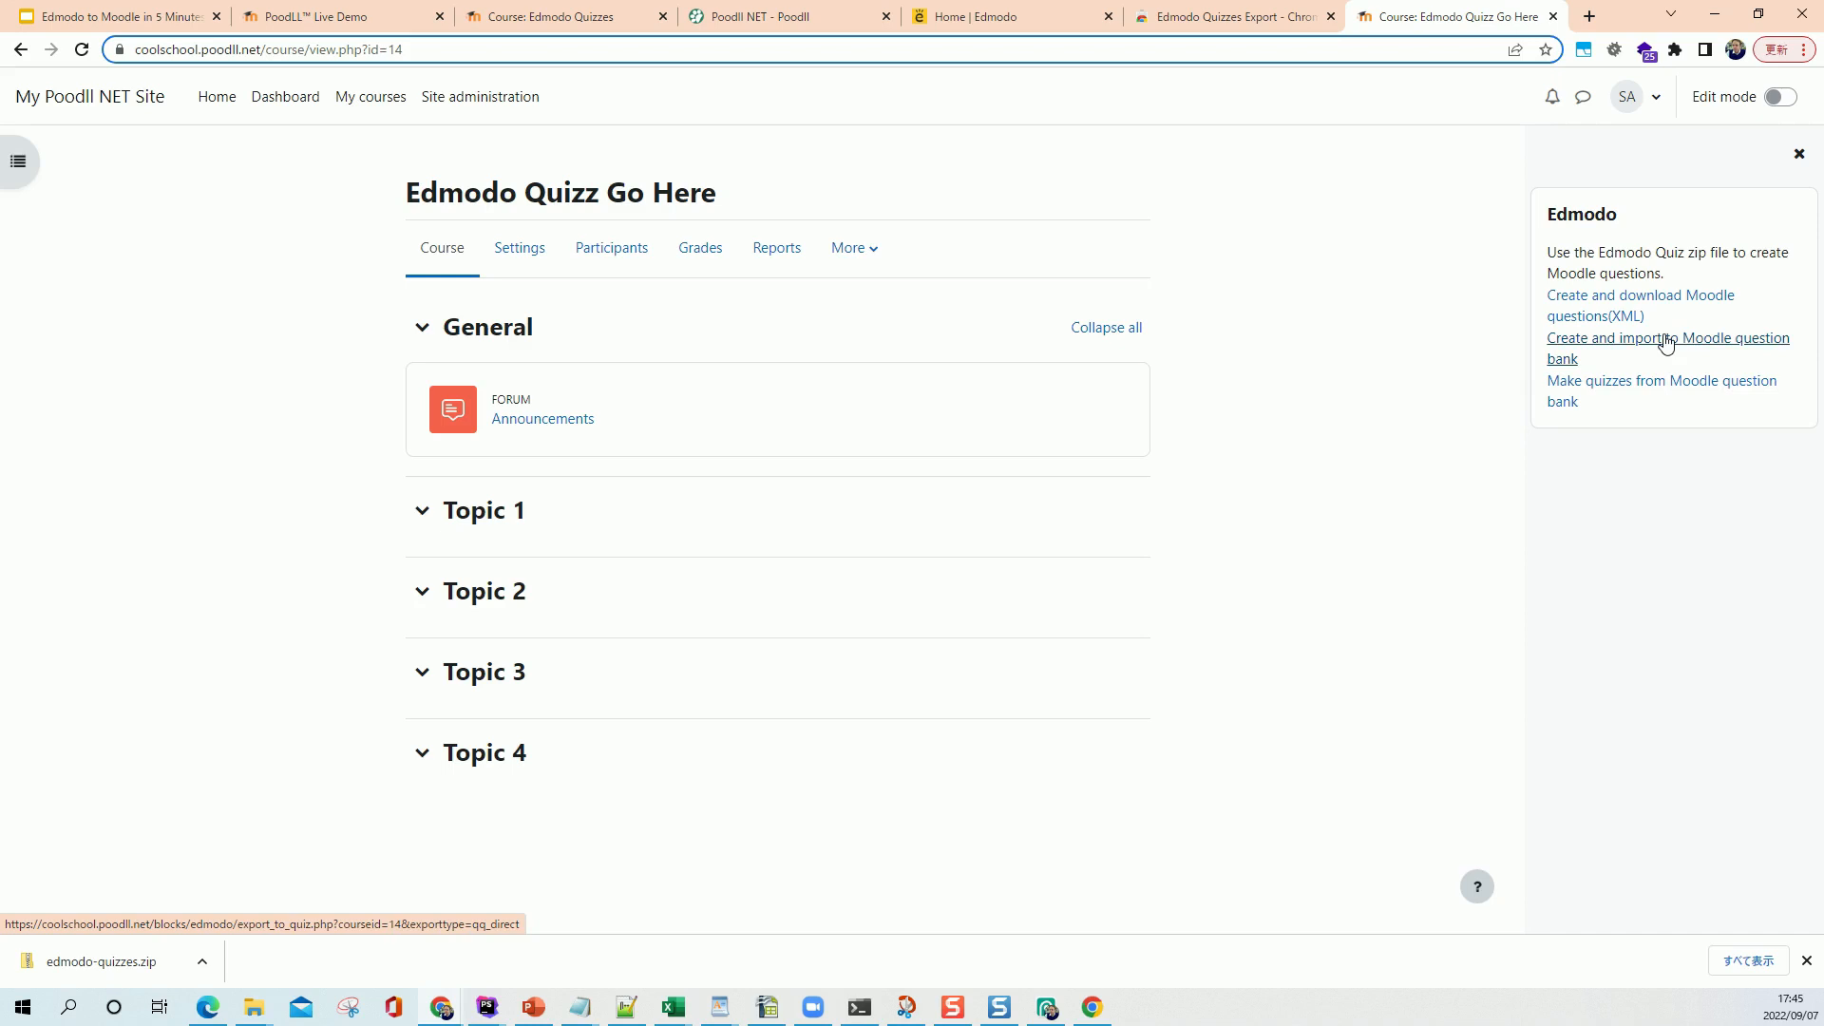
- Start creating and importing questions to the Moodle question bank from the Edmodo block, and upload edmodo-quizzes.zip
left_click(1667, 344)
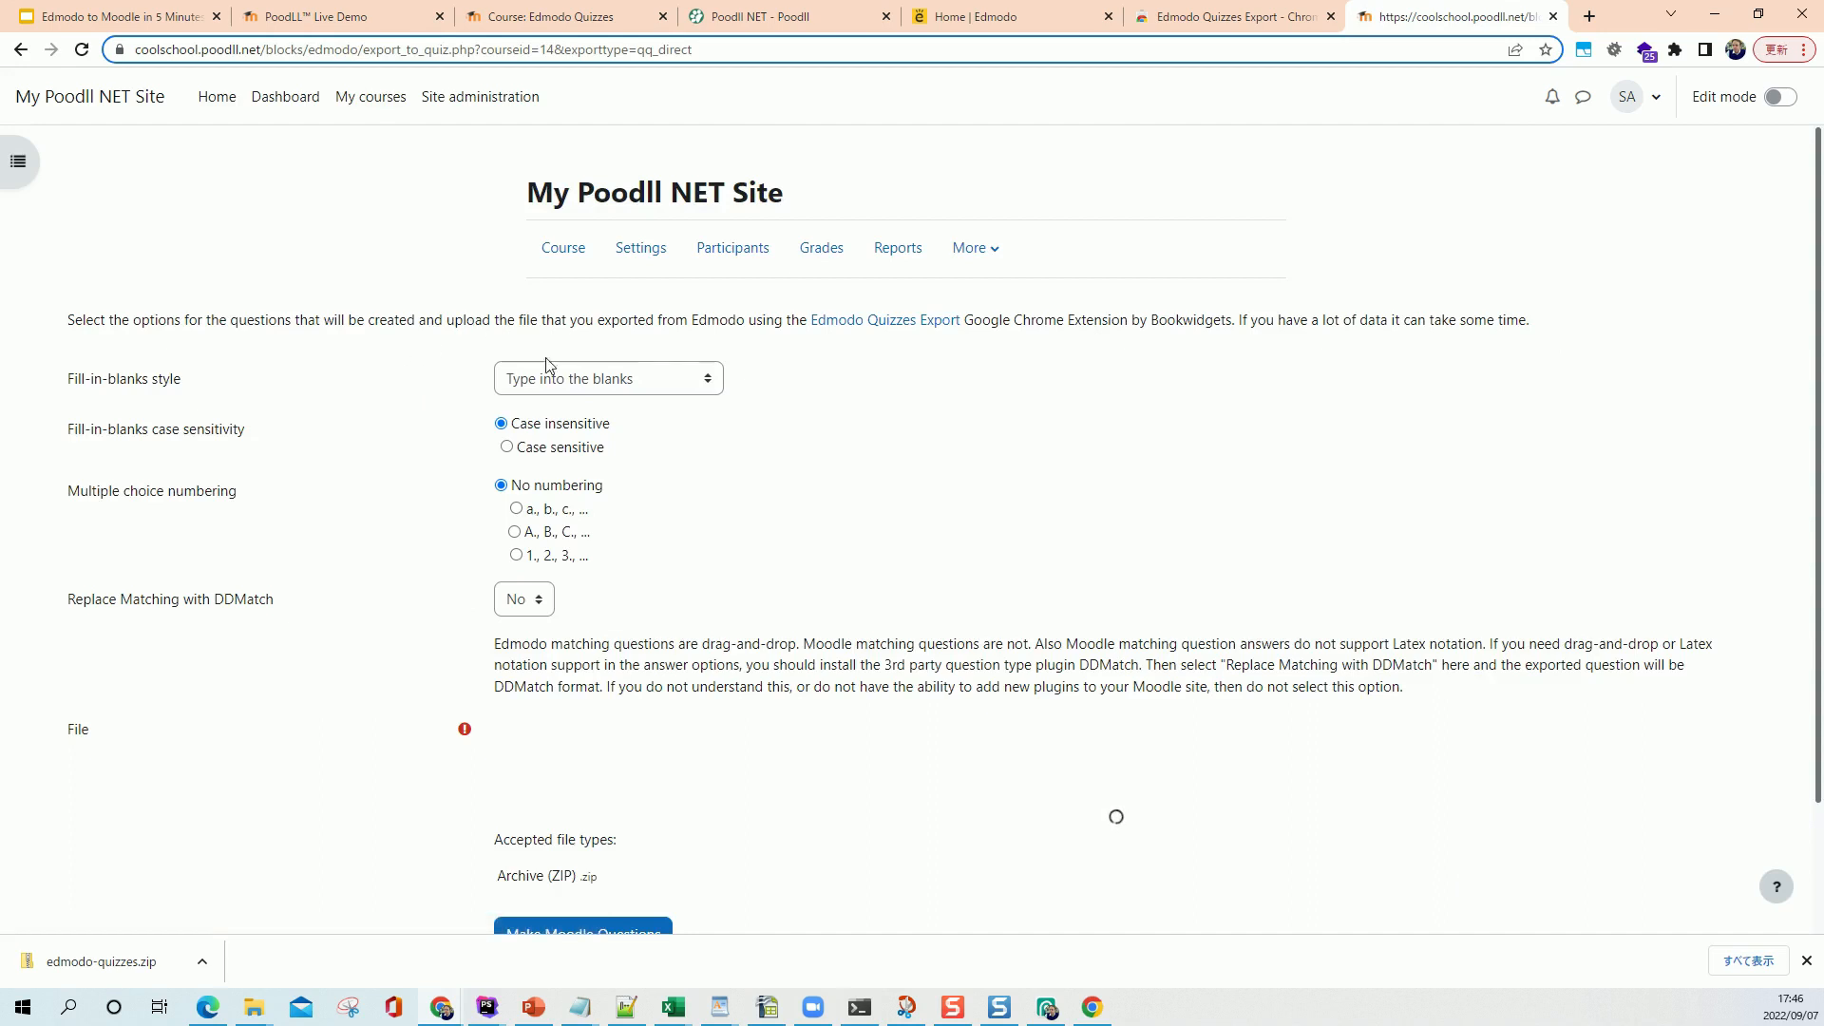
scroll(680, 402, "down", 2)
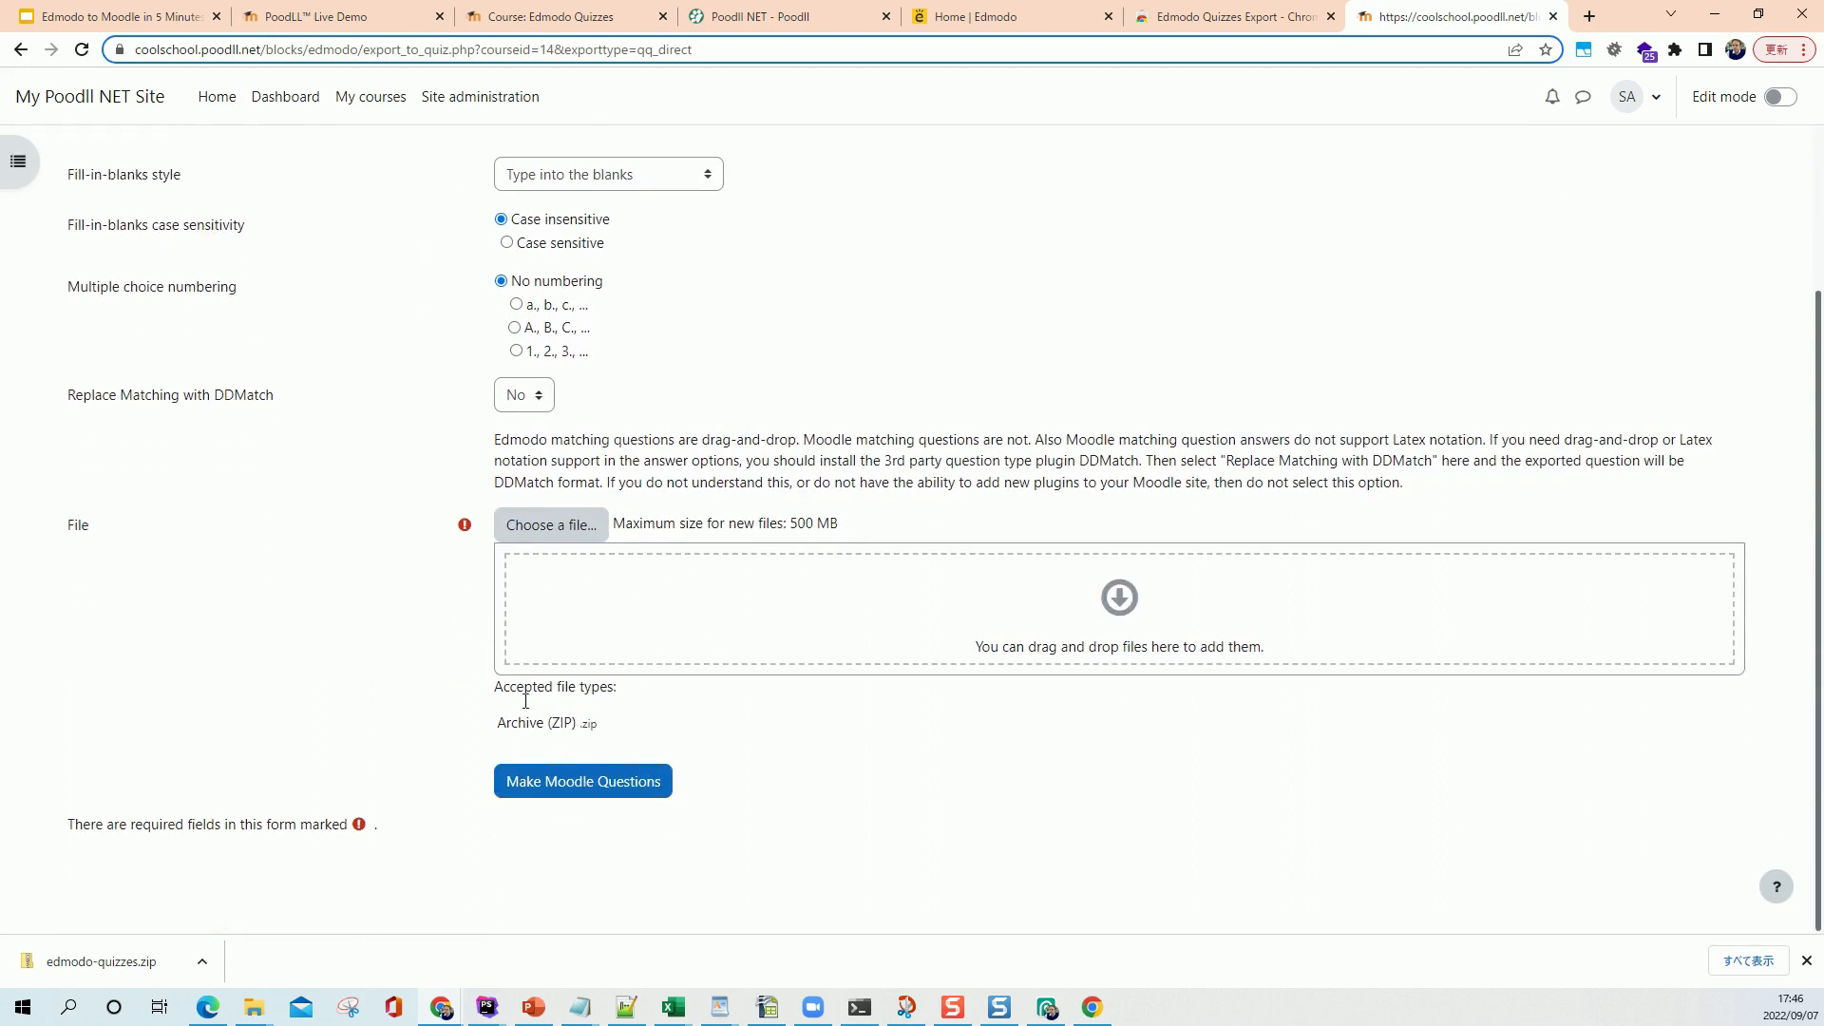
left_click_drag(130, 958, 720, 602)
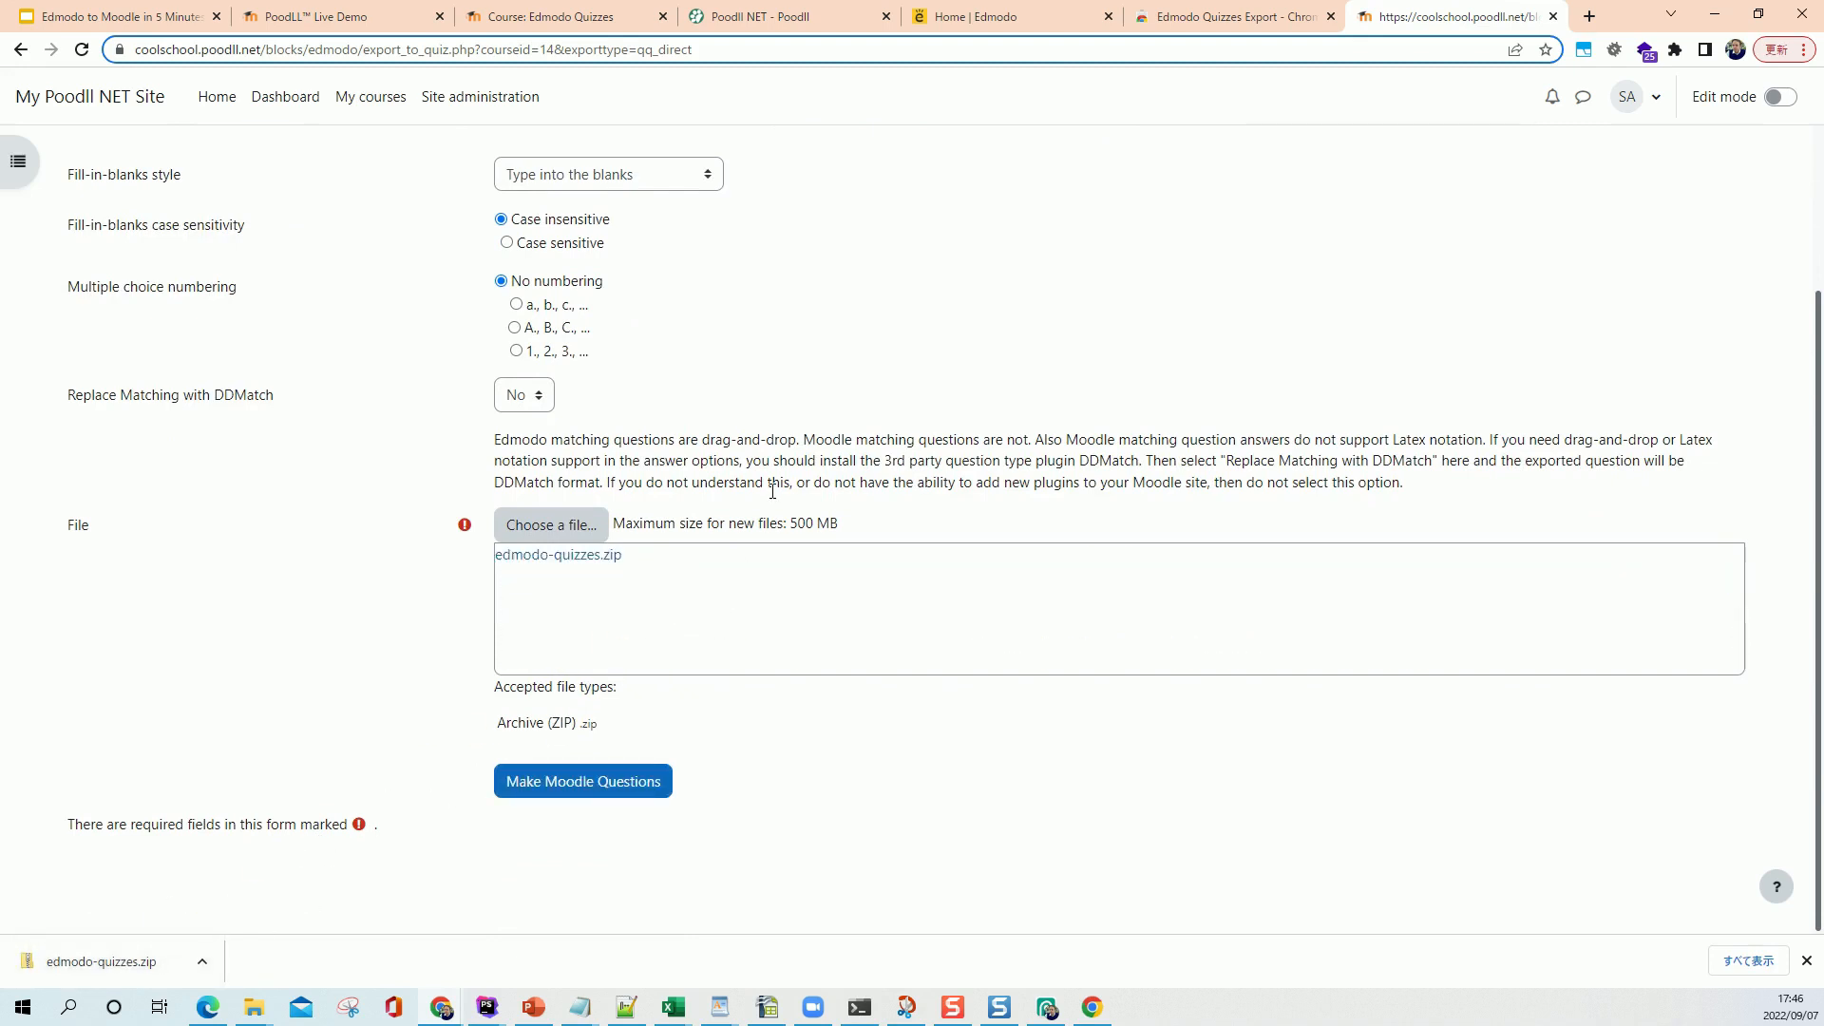
- Make the Moodle questions with fill-in-blanks style kept at "Type into the blanks" and Replace Matching with DDMatch kept at No
scroll(772, 490, "up", 2)
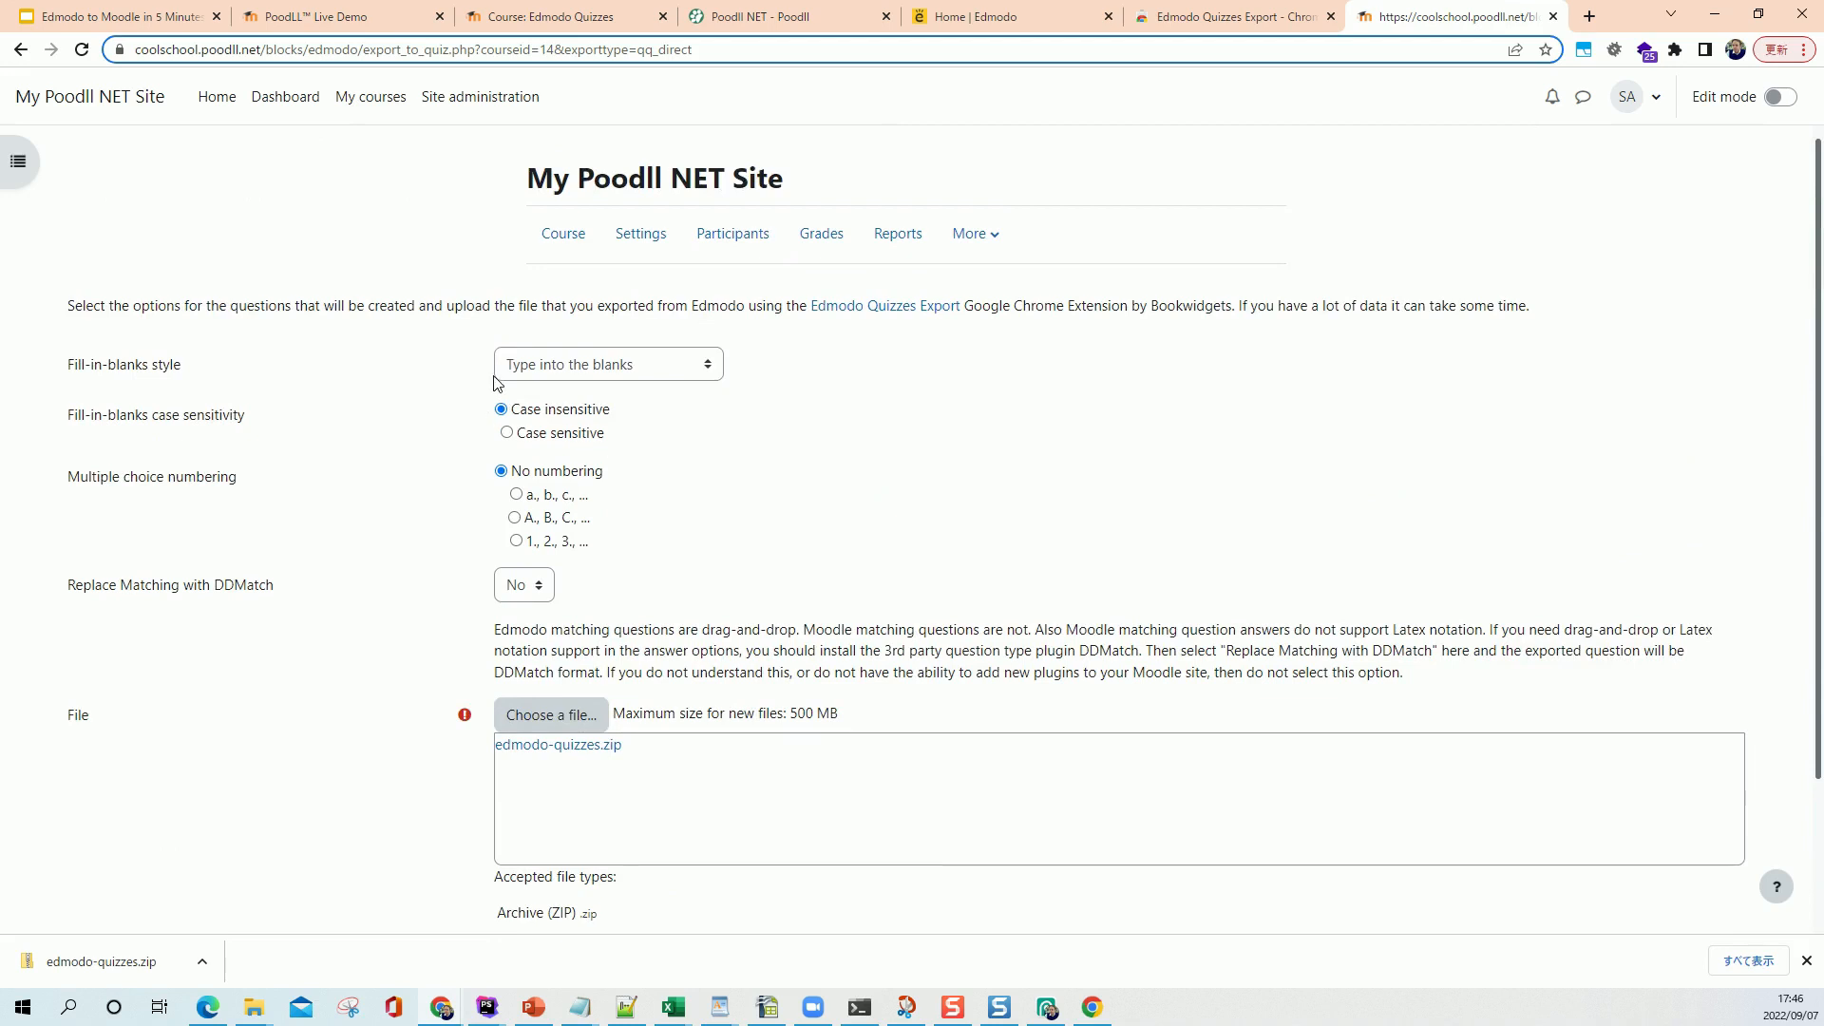
left_click(622, 367)
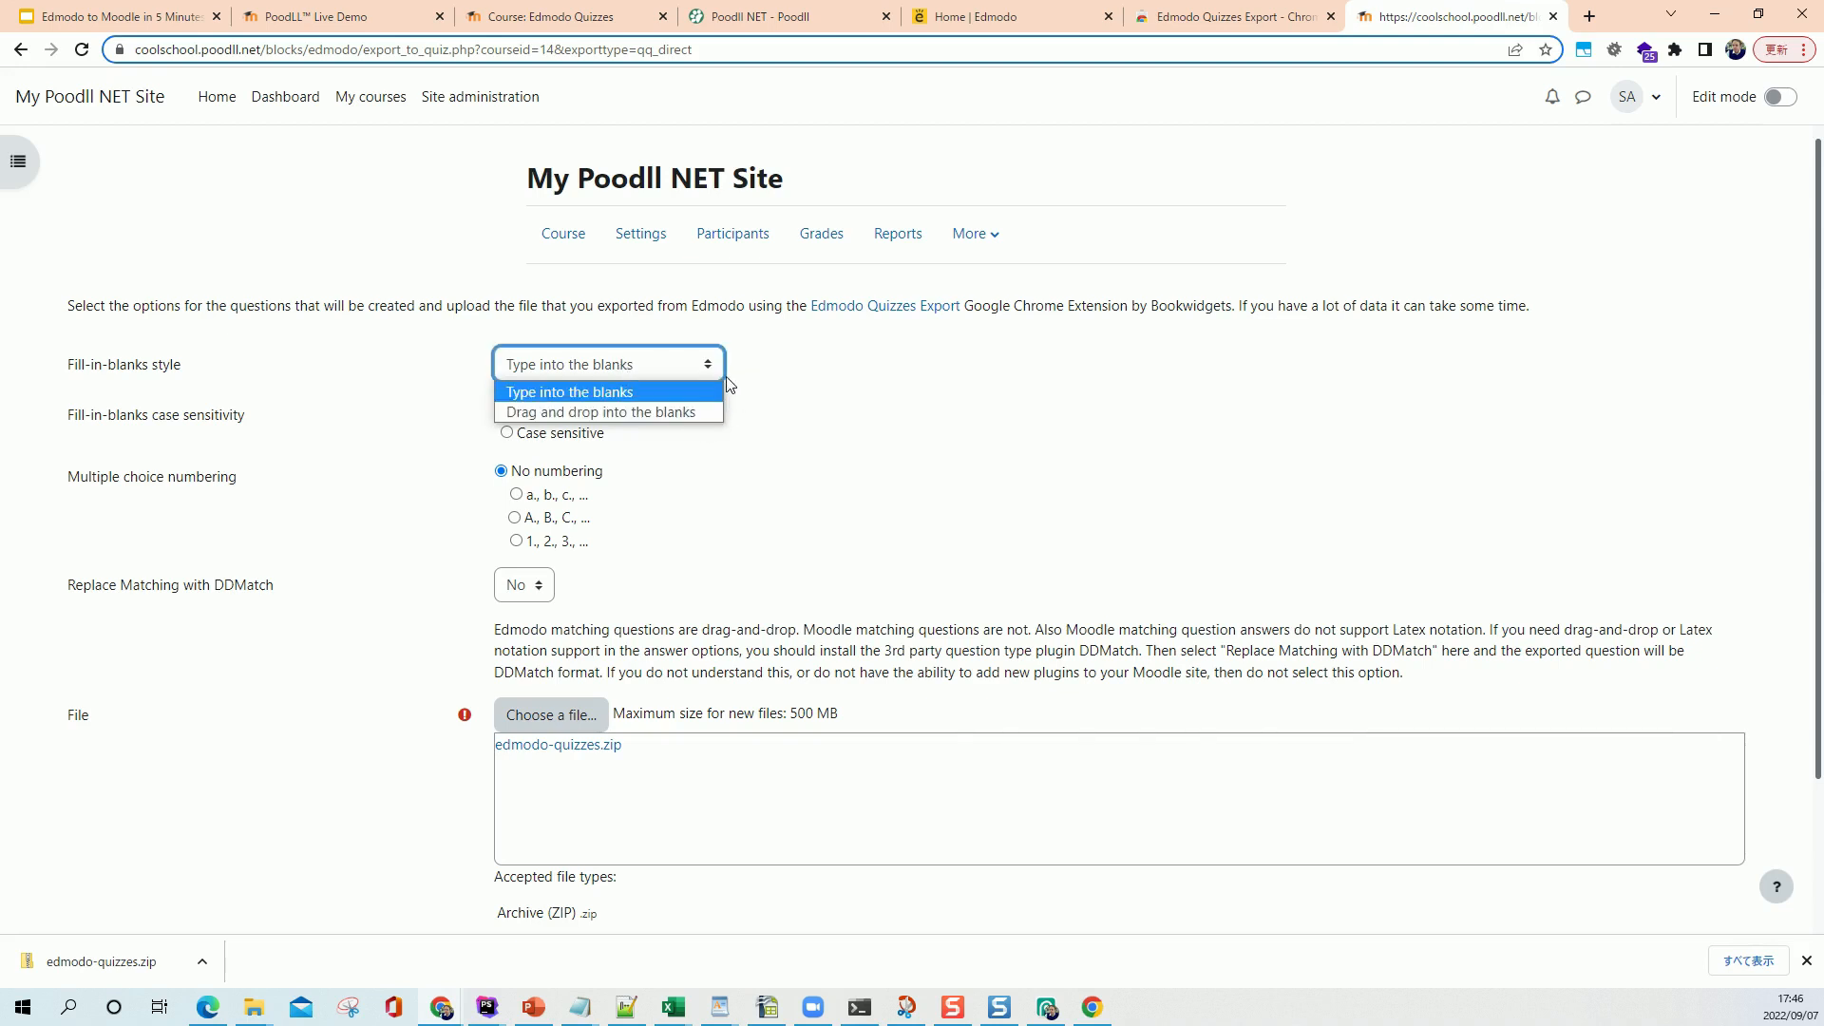
left_click(772, 370)
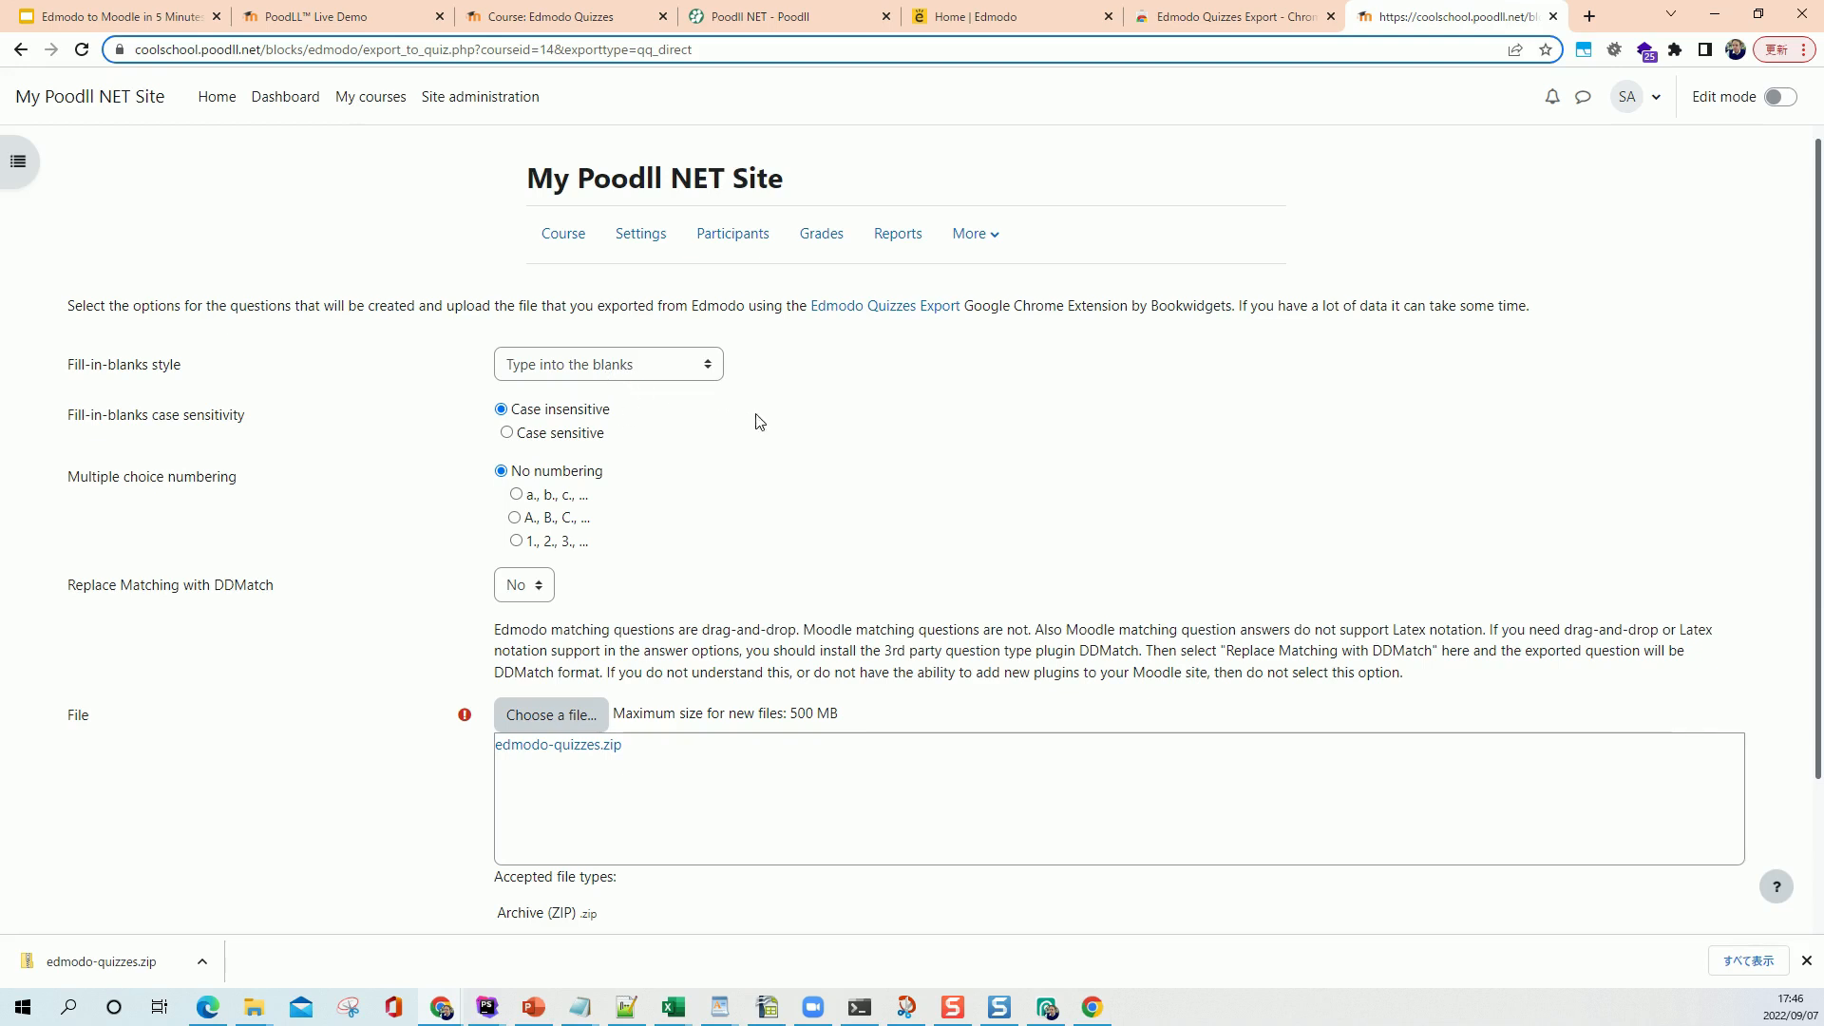
scroll(760, 422, "down", 1)
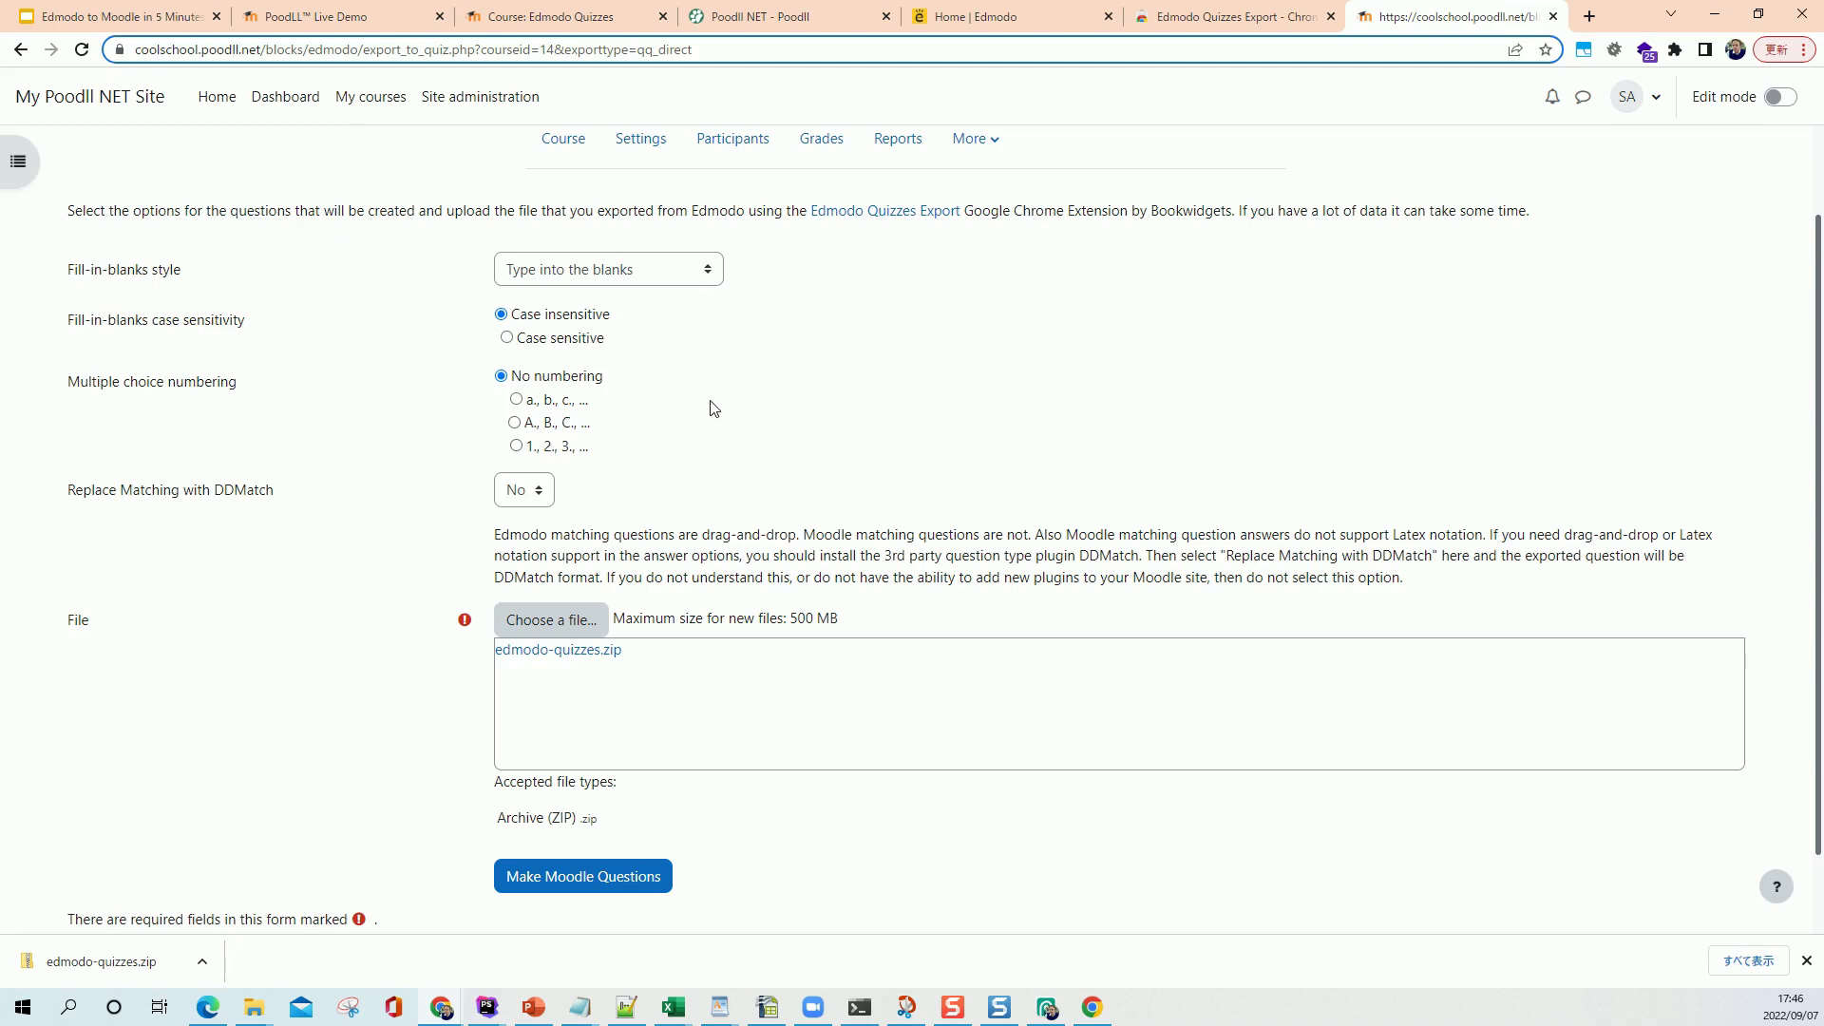
scroll(714, 408, "down", 1)
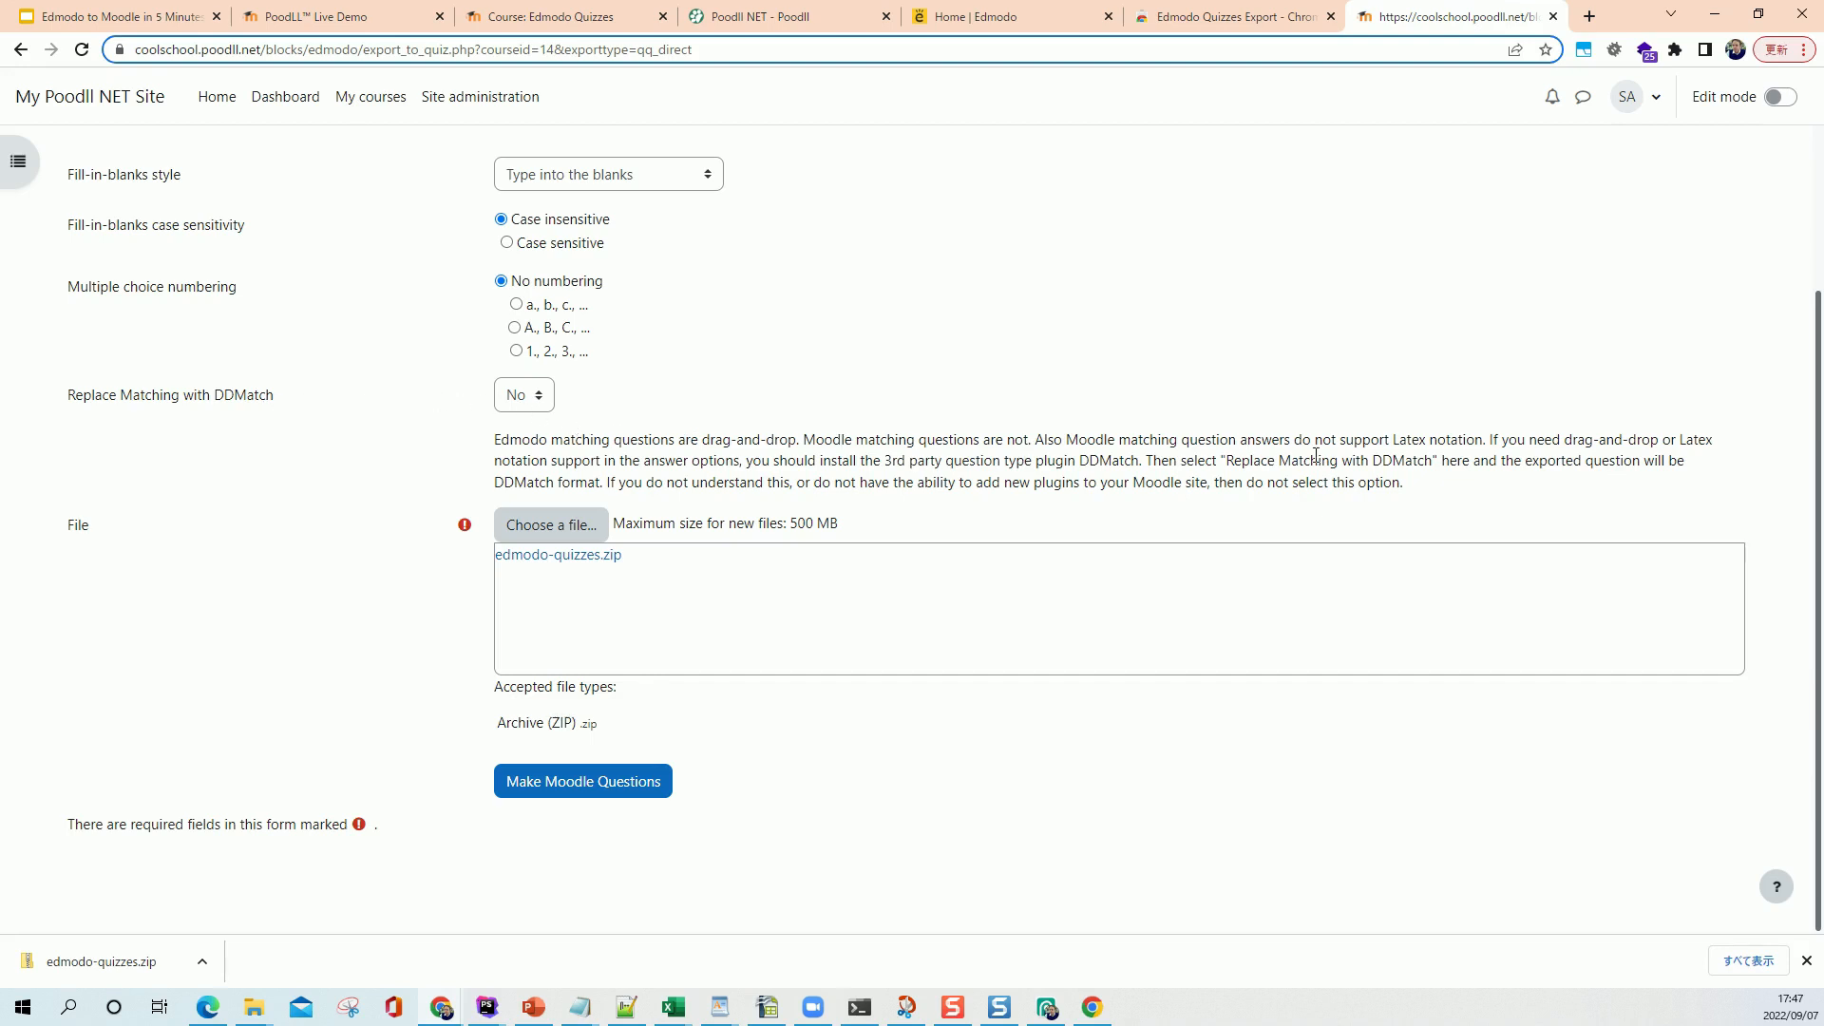
left_click(538, 408)
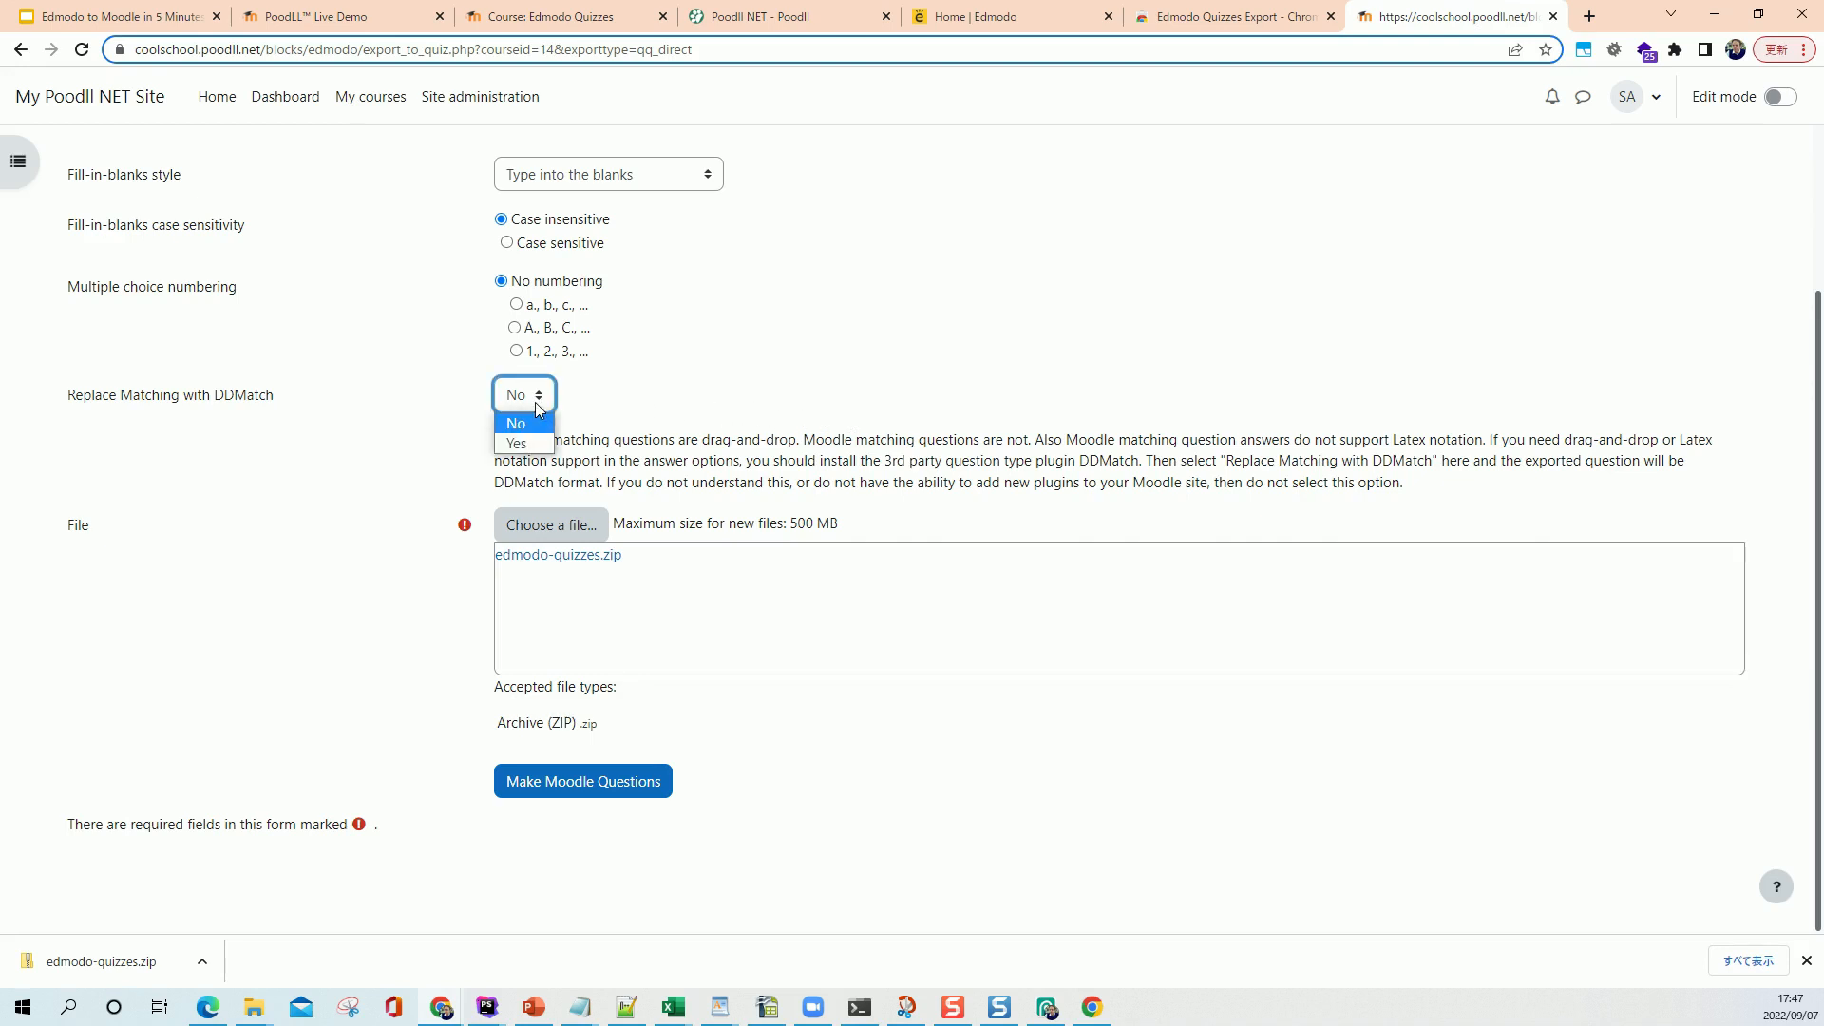
left_click(631, 414)
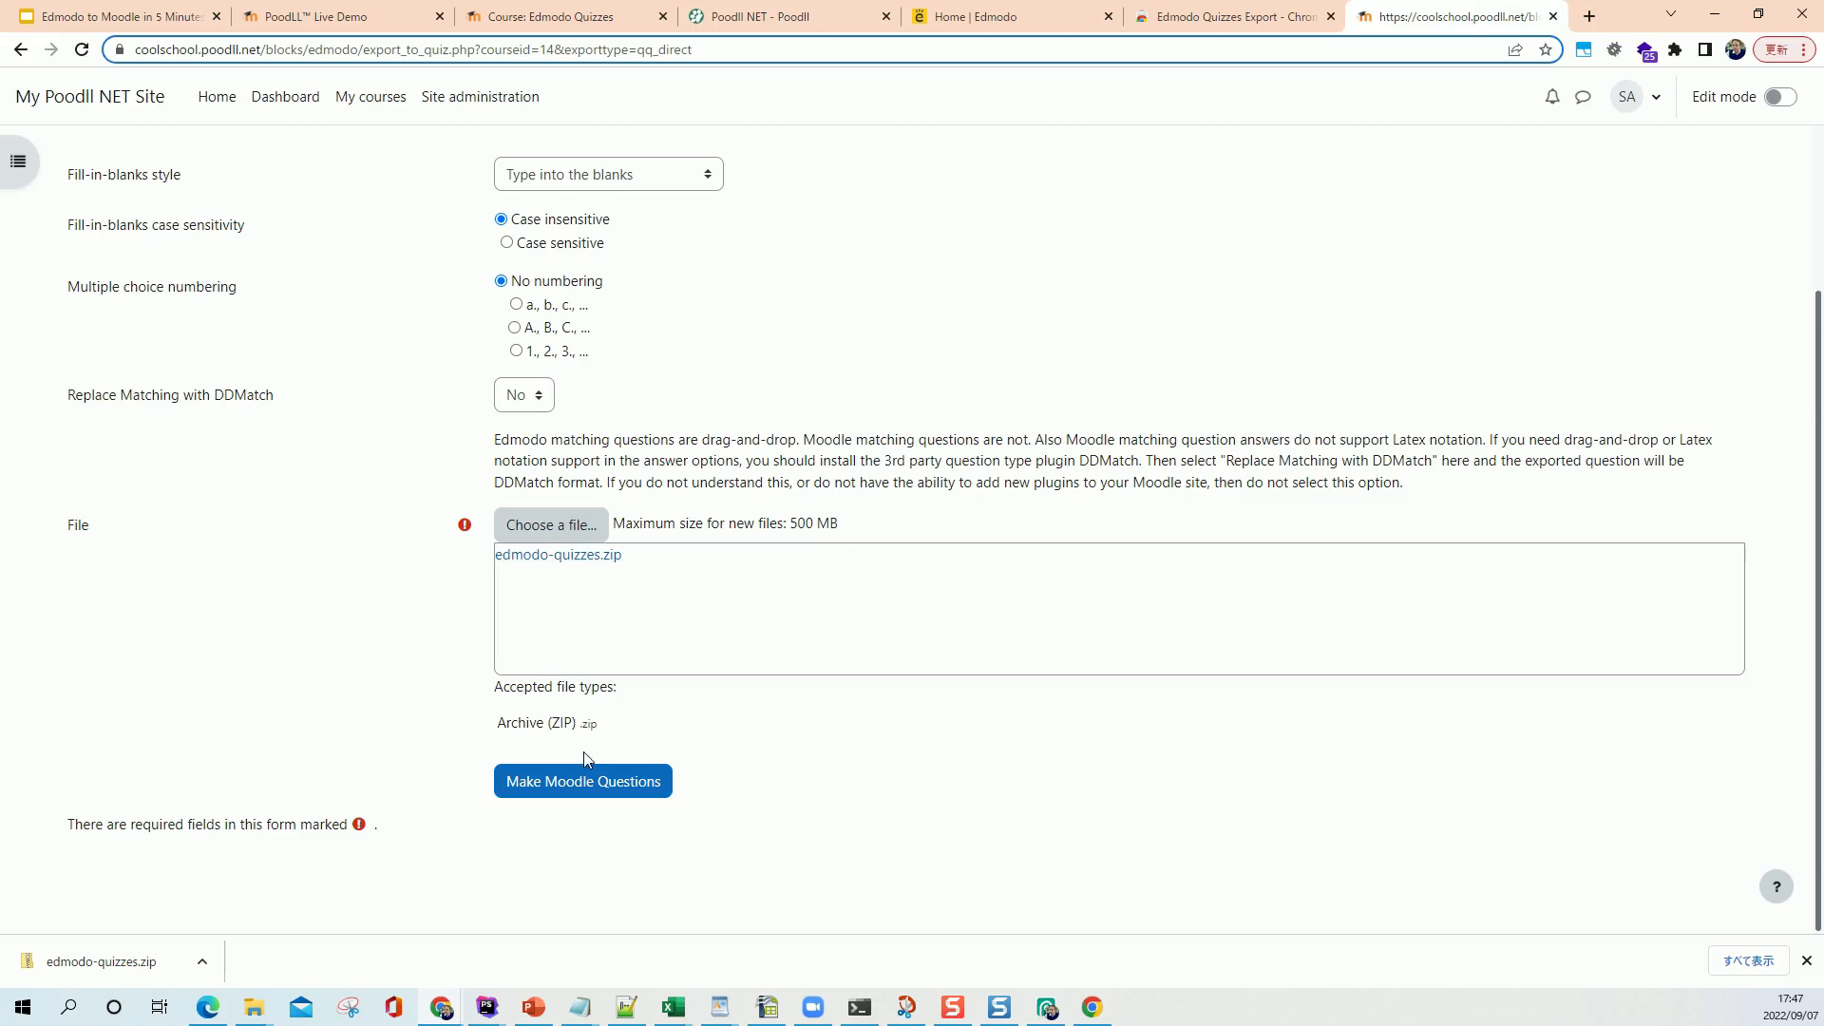
left_click(596, 783)
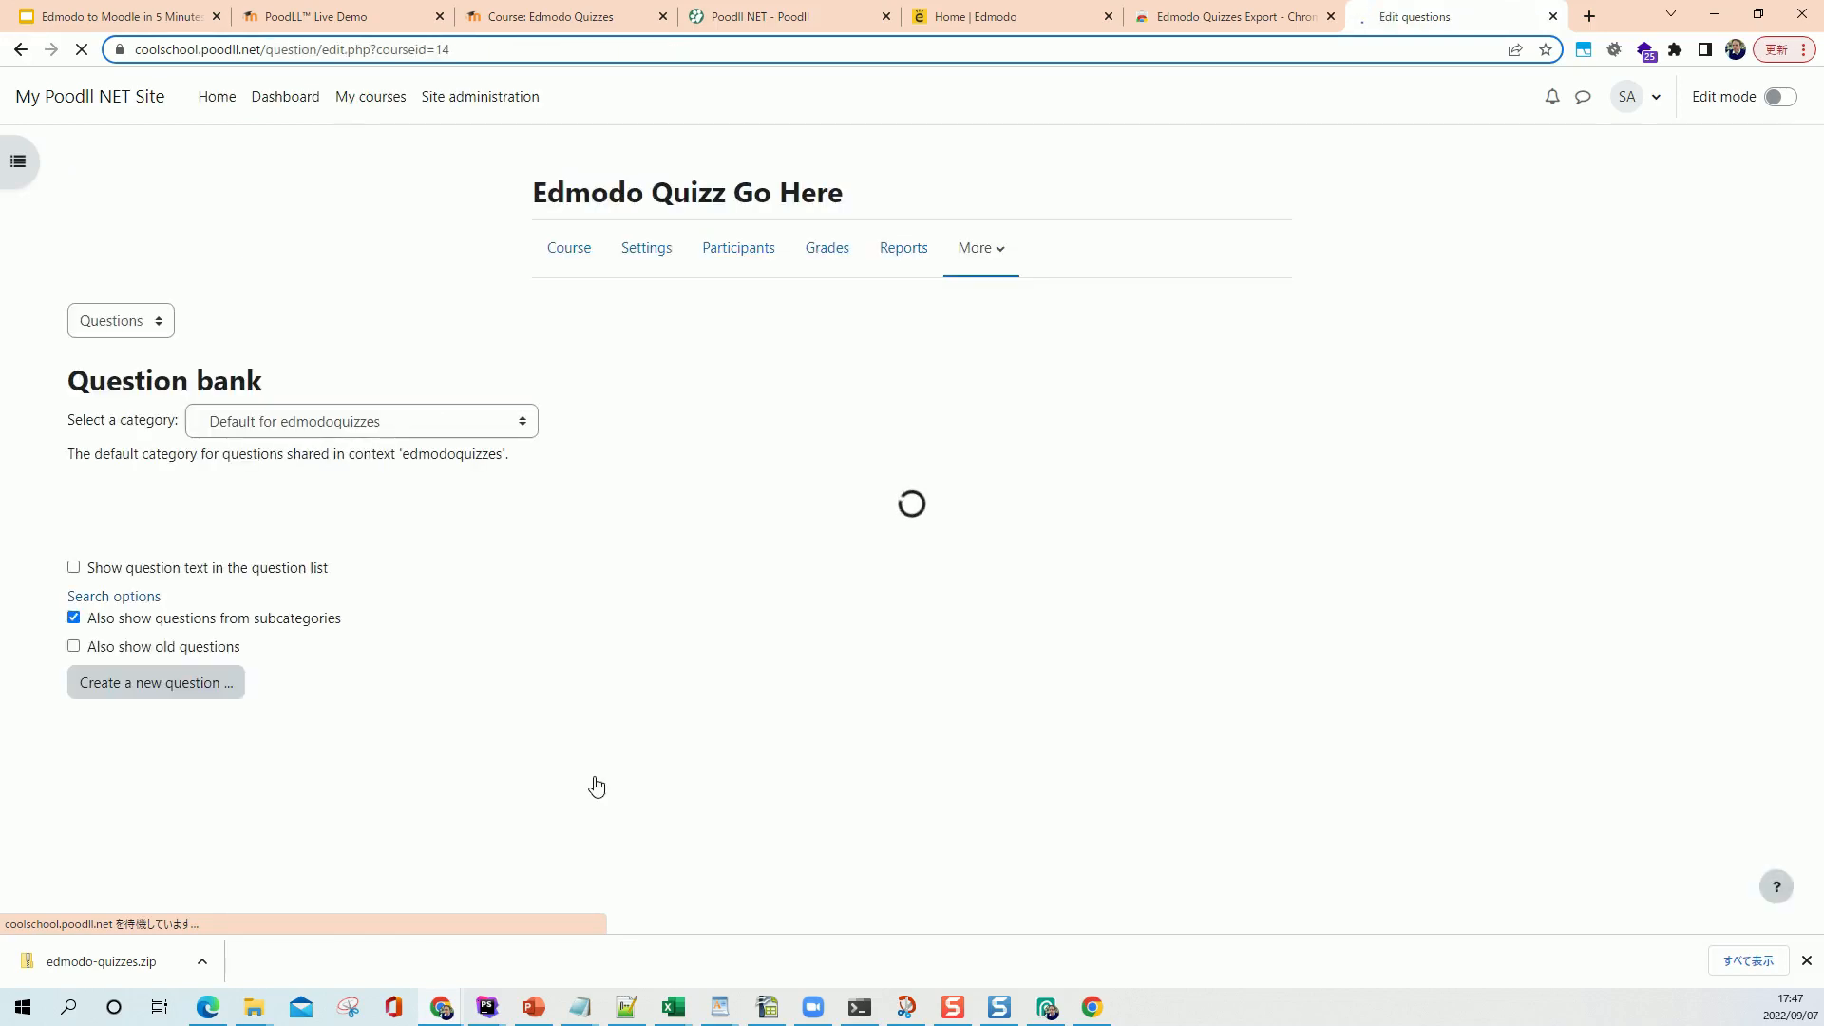
- Show the questions of the japanese_classroom_words__32557375 category in the question bank
left_click(482, 423)
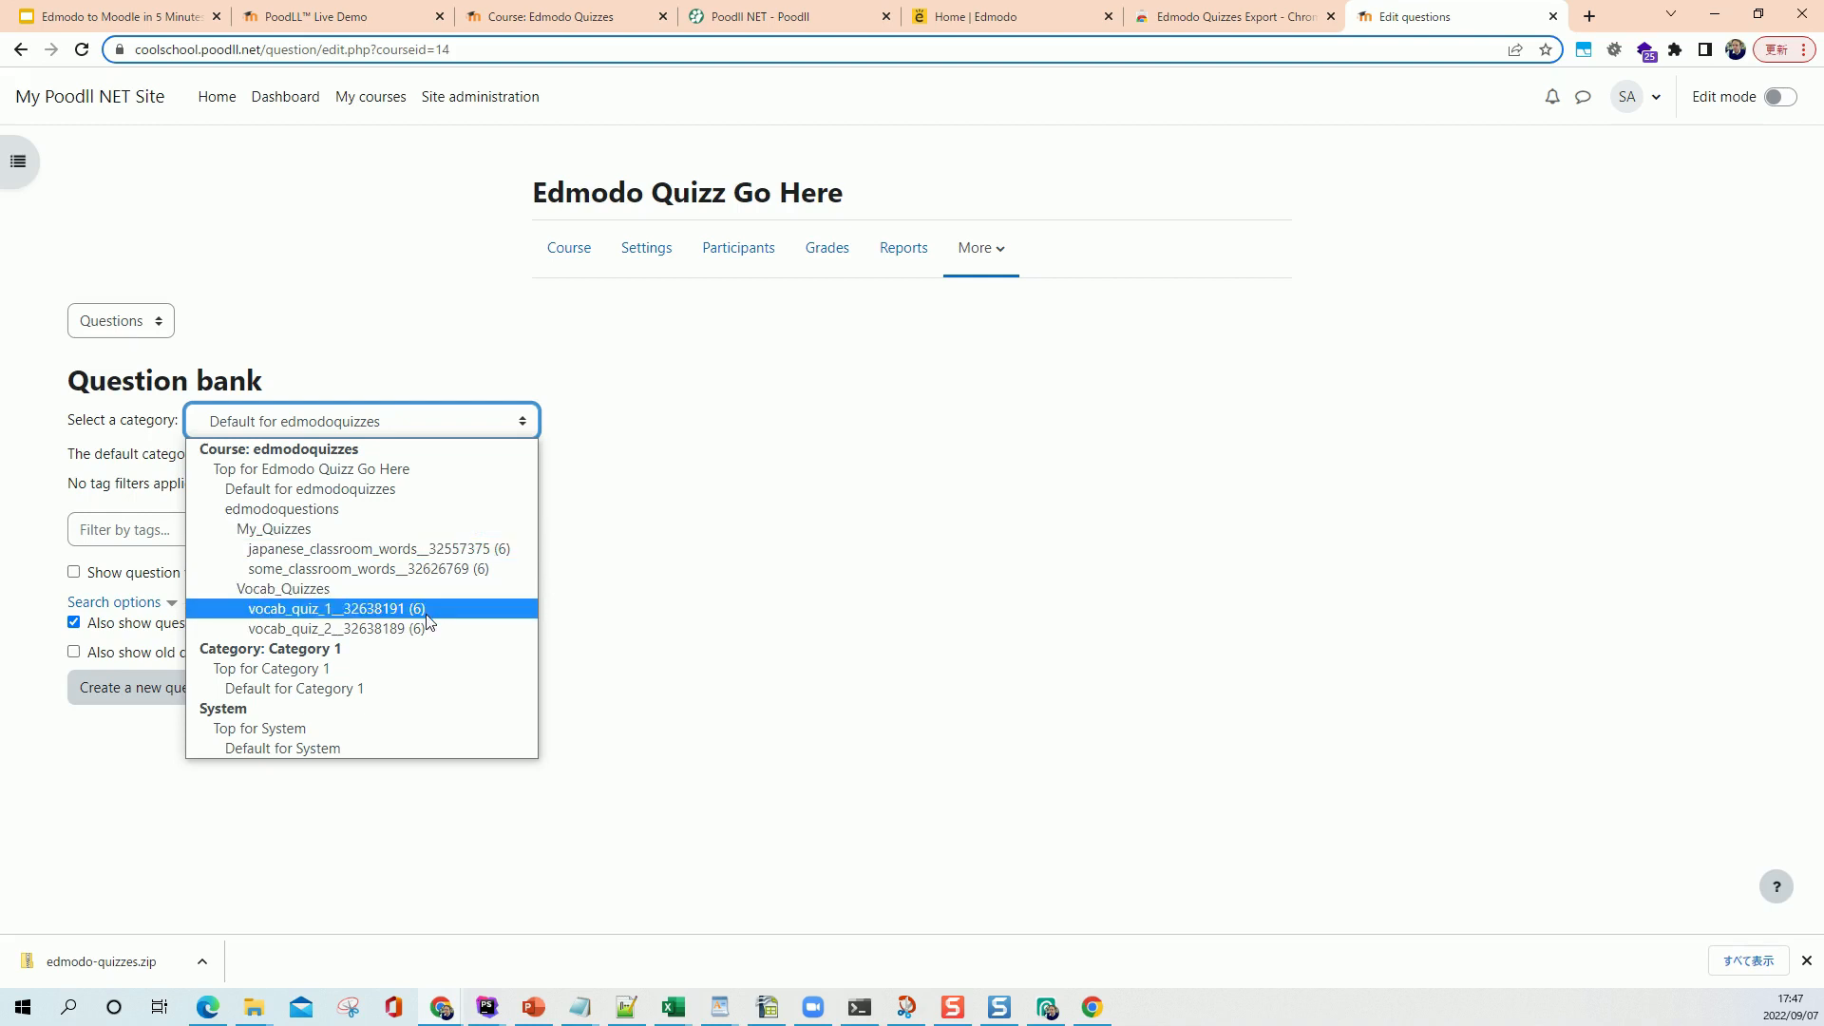
left_click(422, 548)
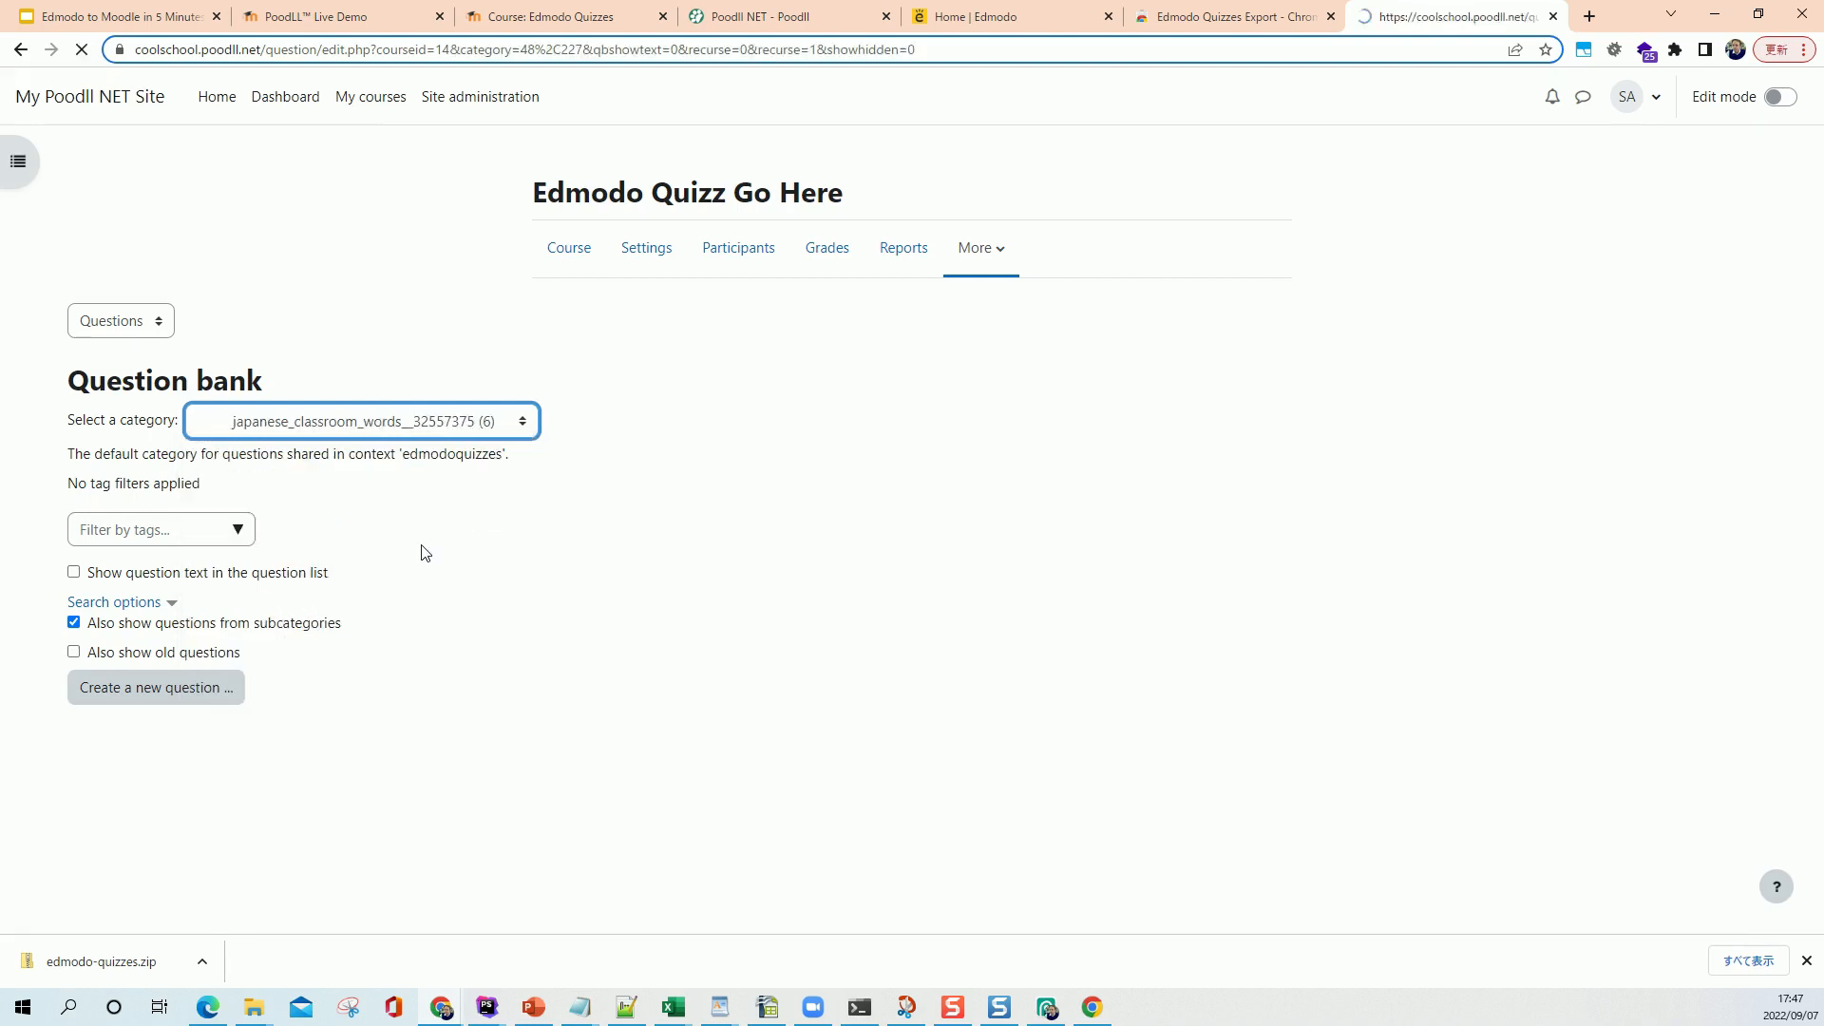
scroll(493, 546, "down", 3)
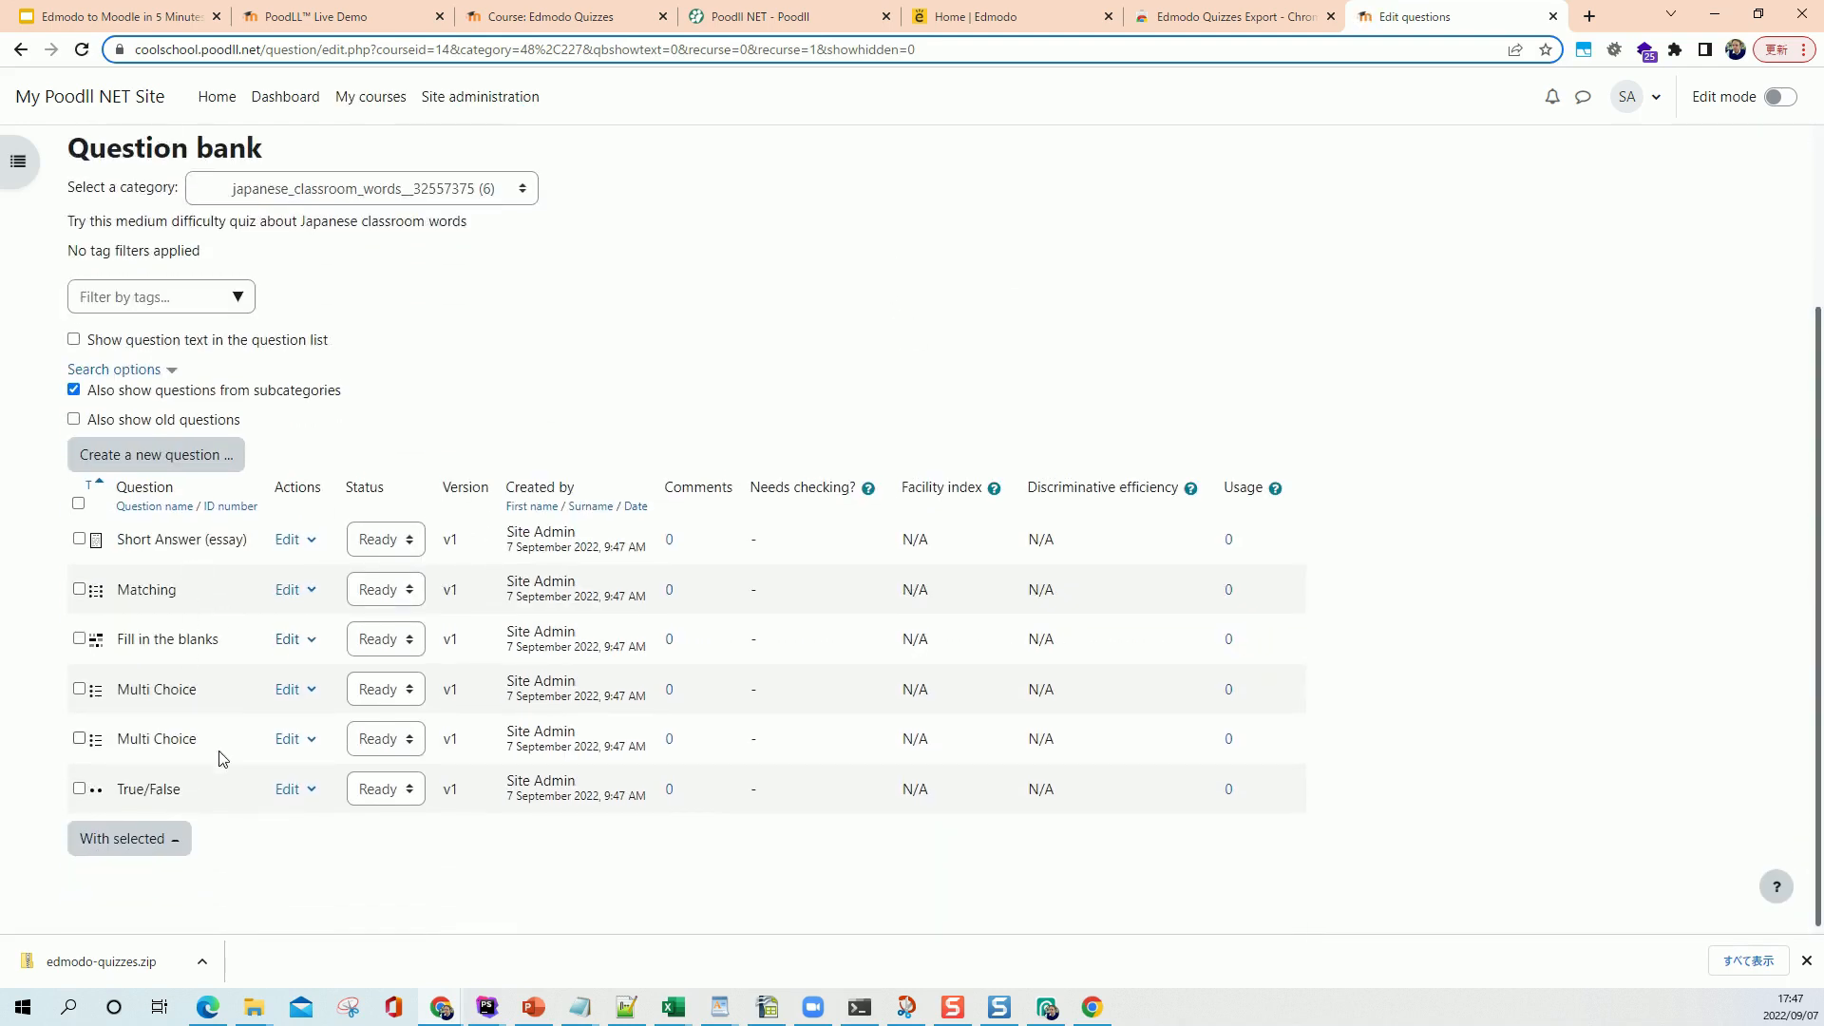
- Preview the lower Multi Choice question, close its preview, and preview the Fill in the blanks question
left_click(317, 747)
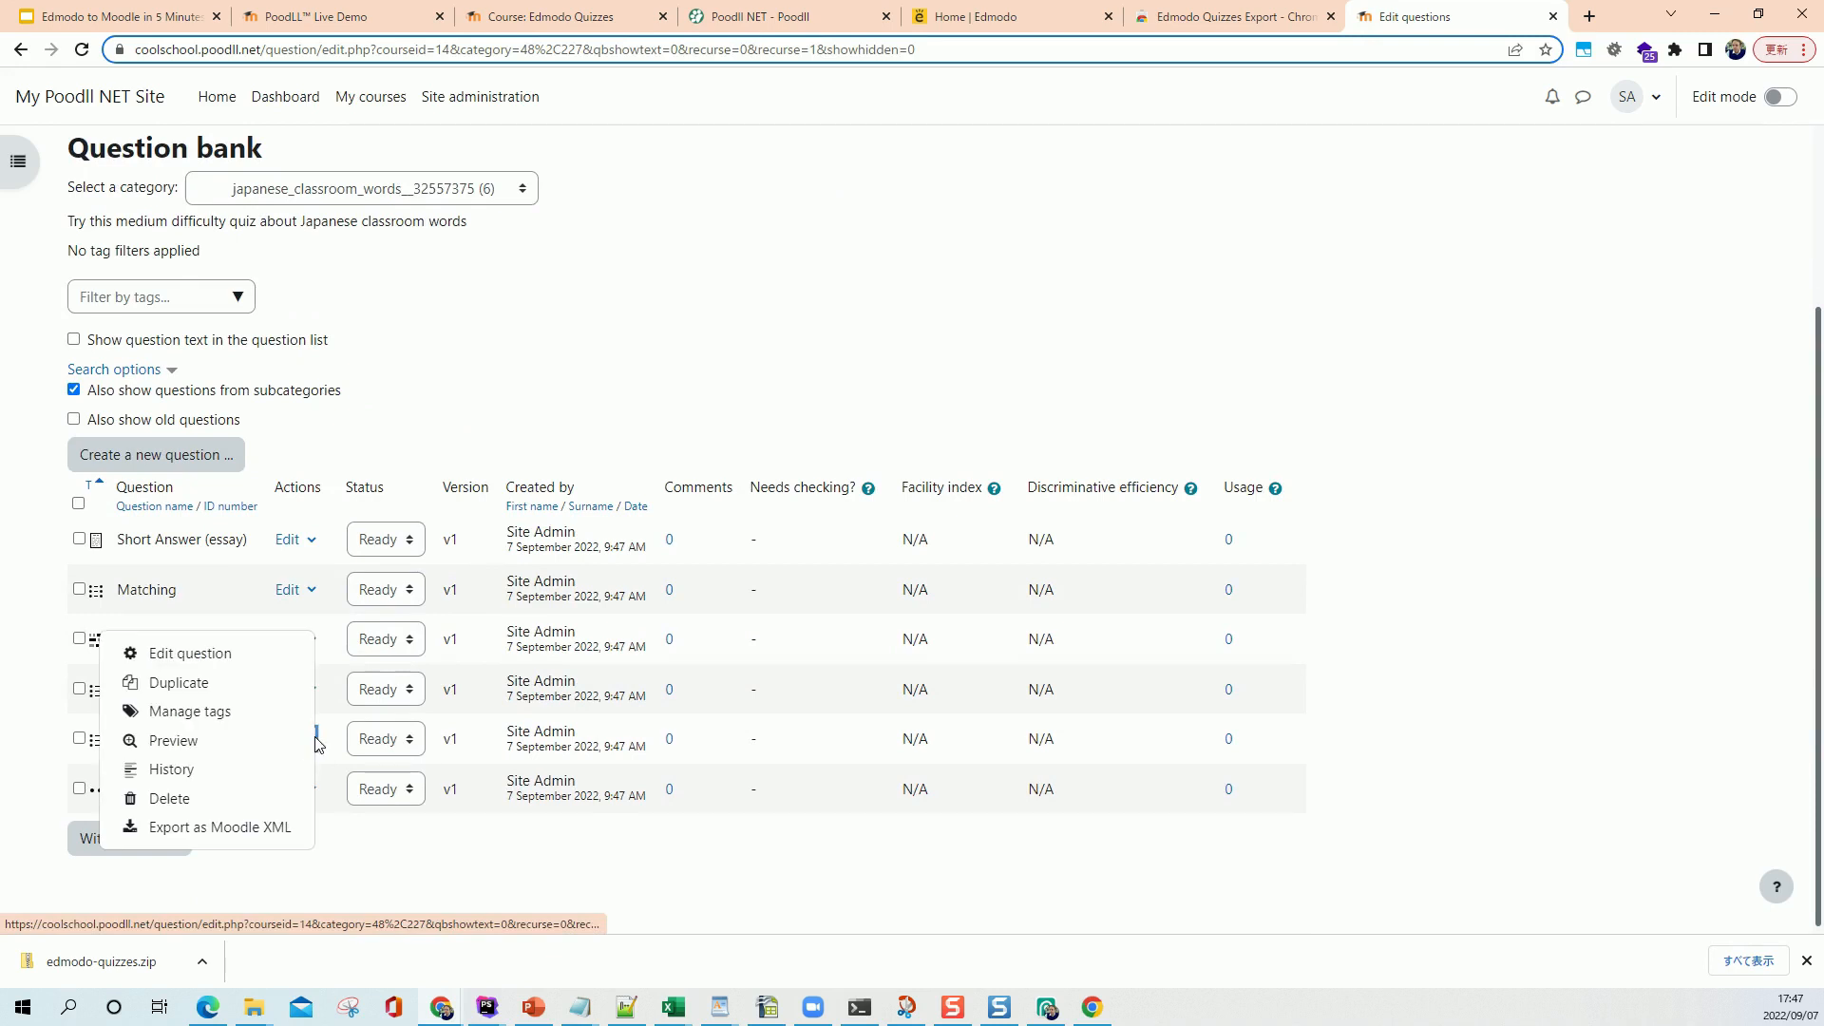
left_click(253, 765)
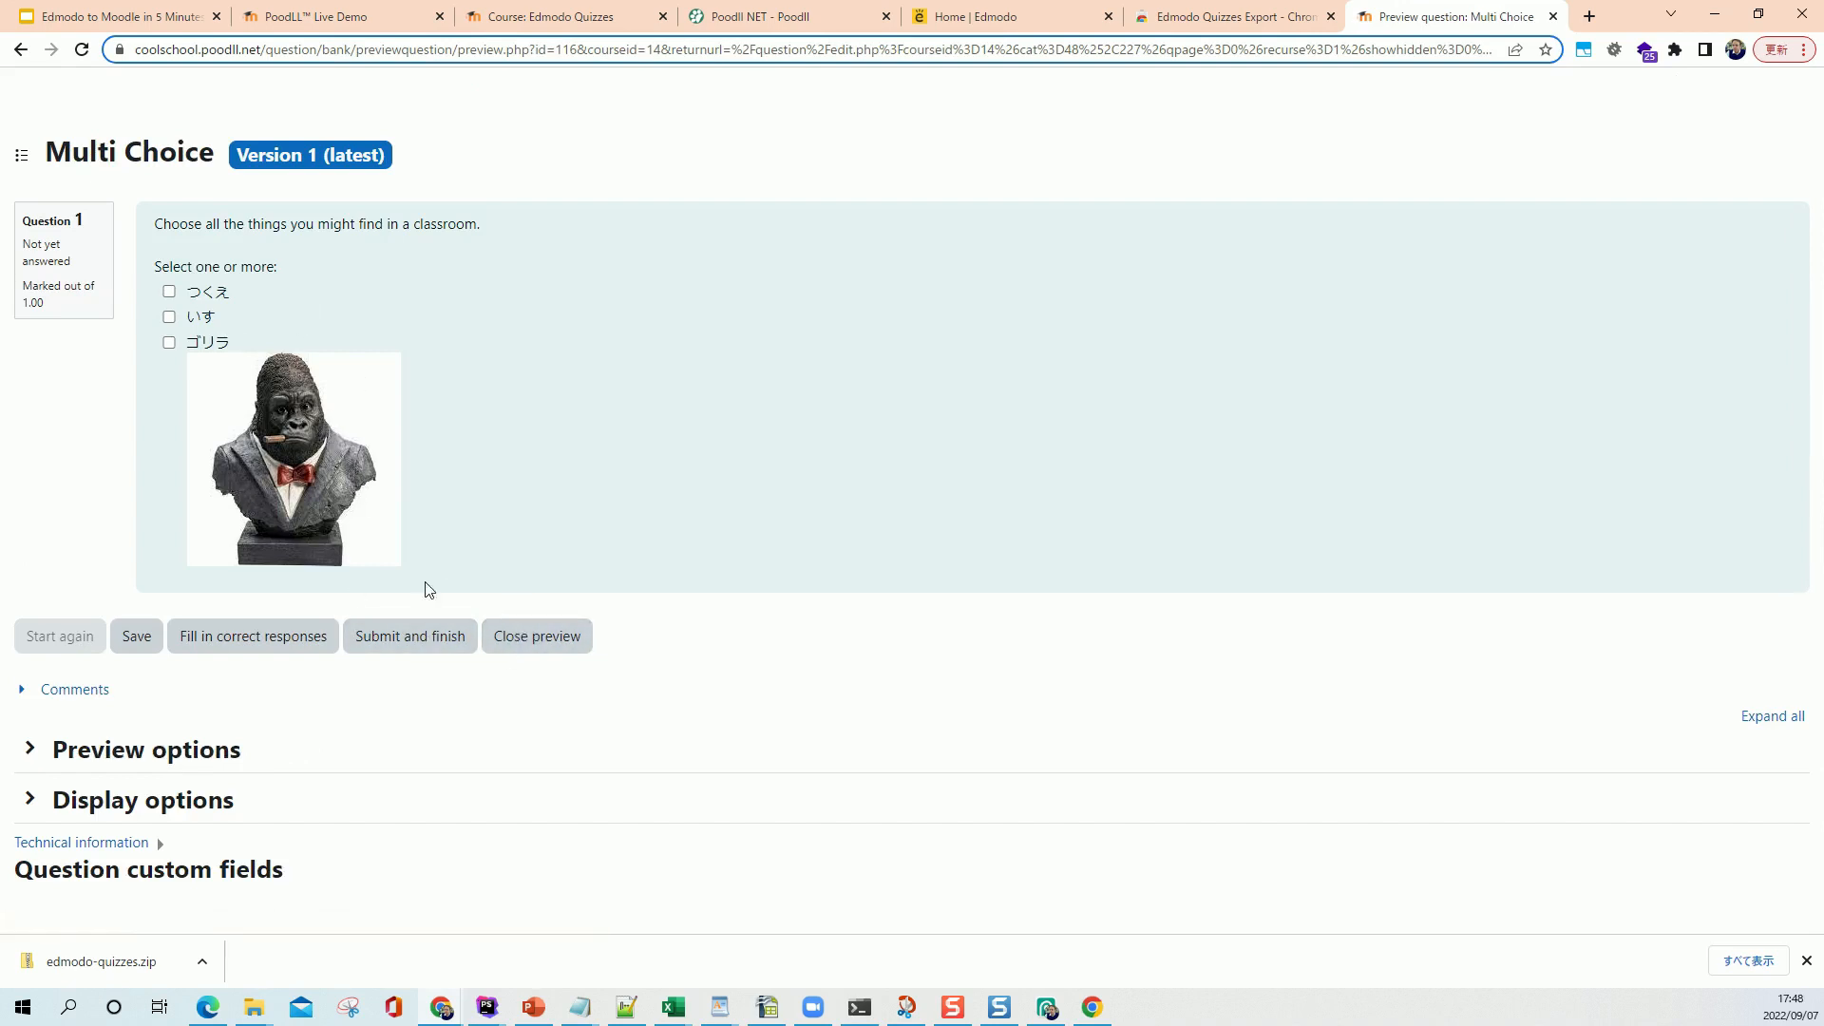
left_click(511, 639)
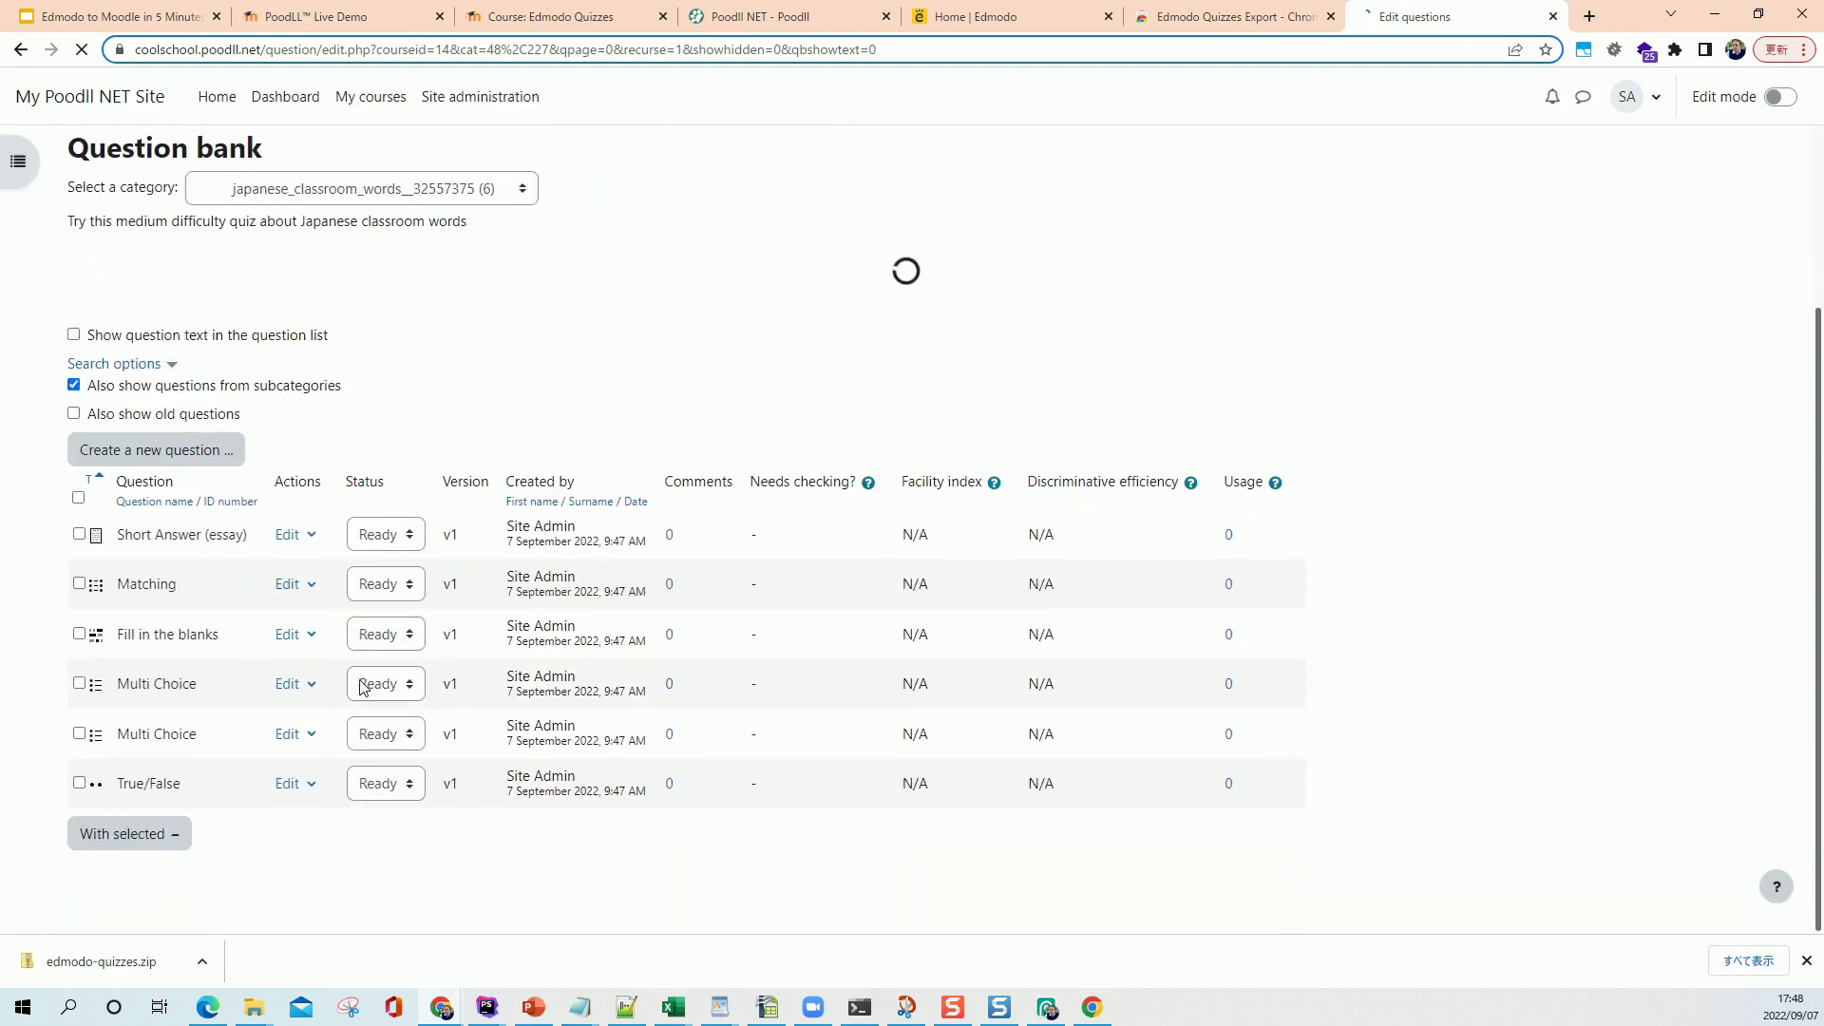
left_click(314, 645)
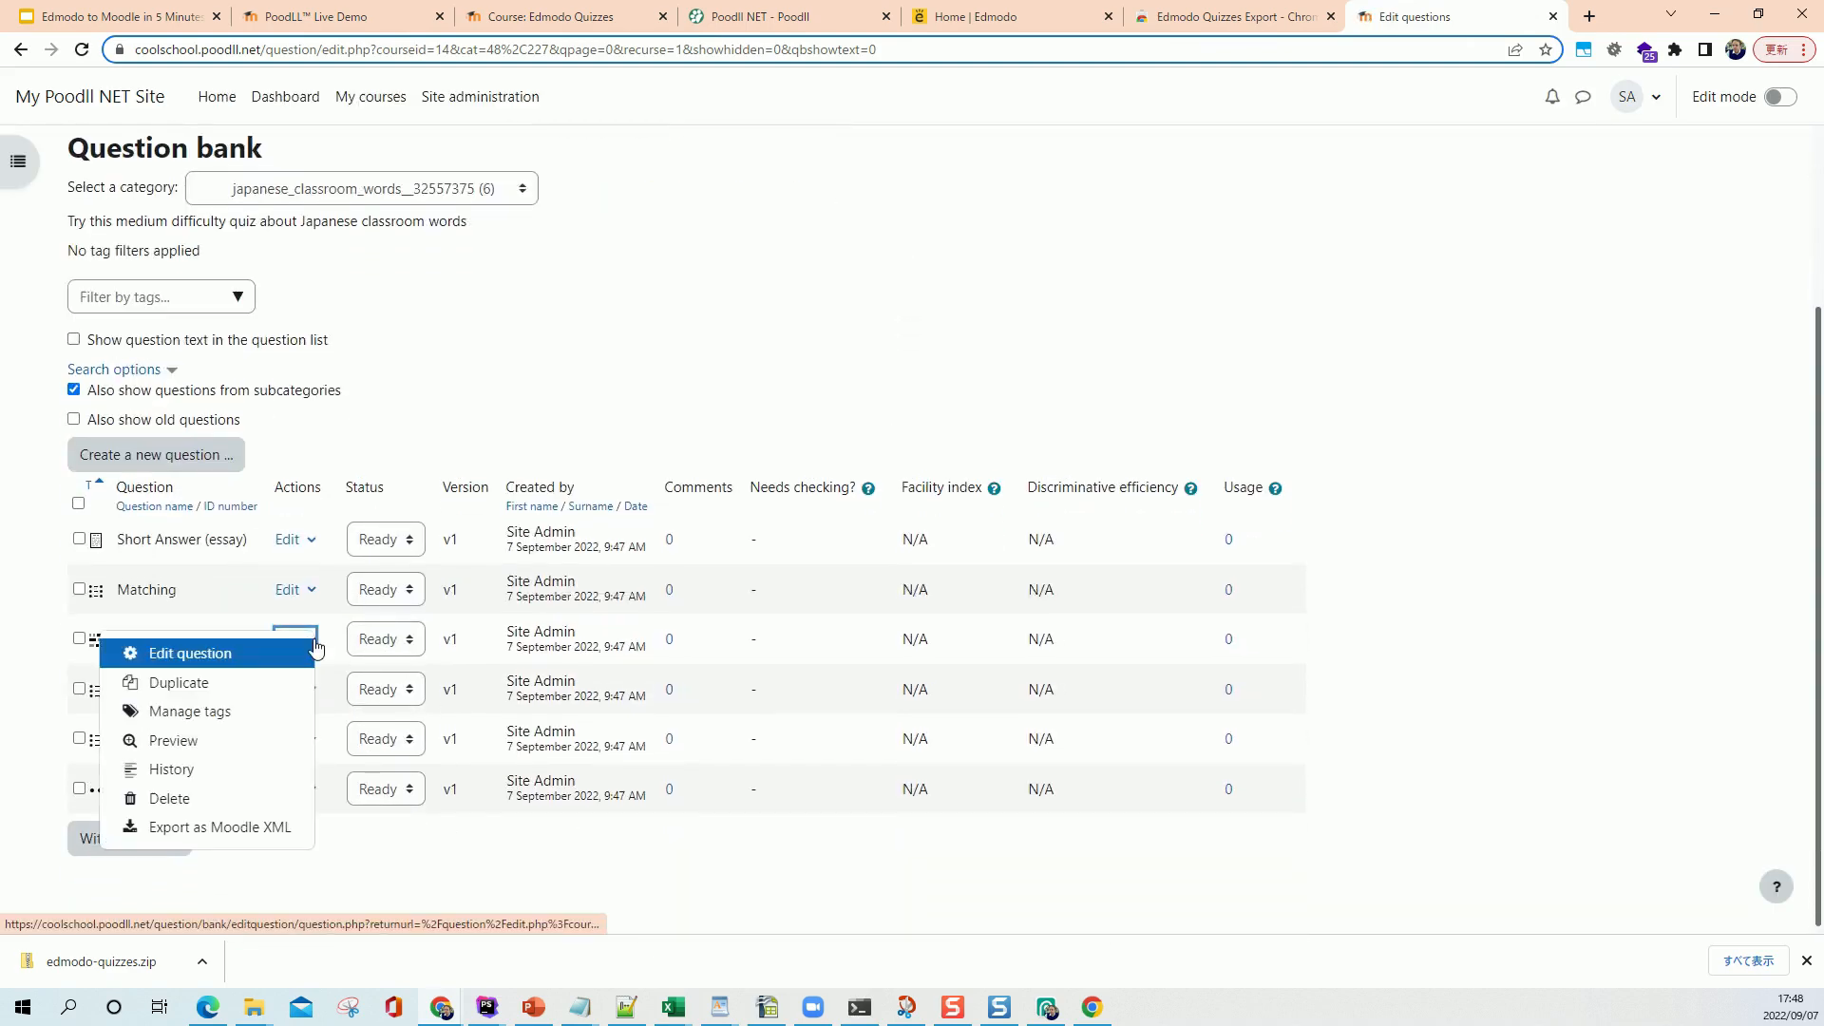
left_click(238, 740)
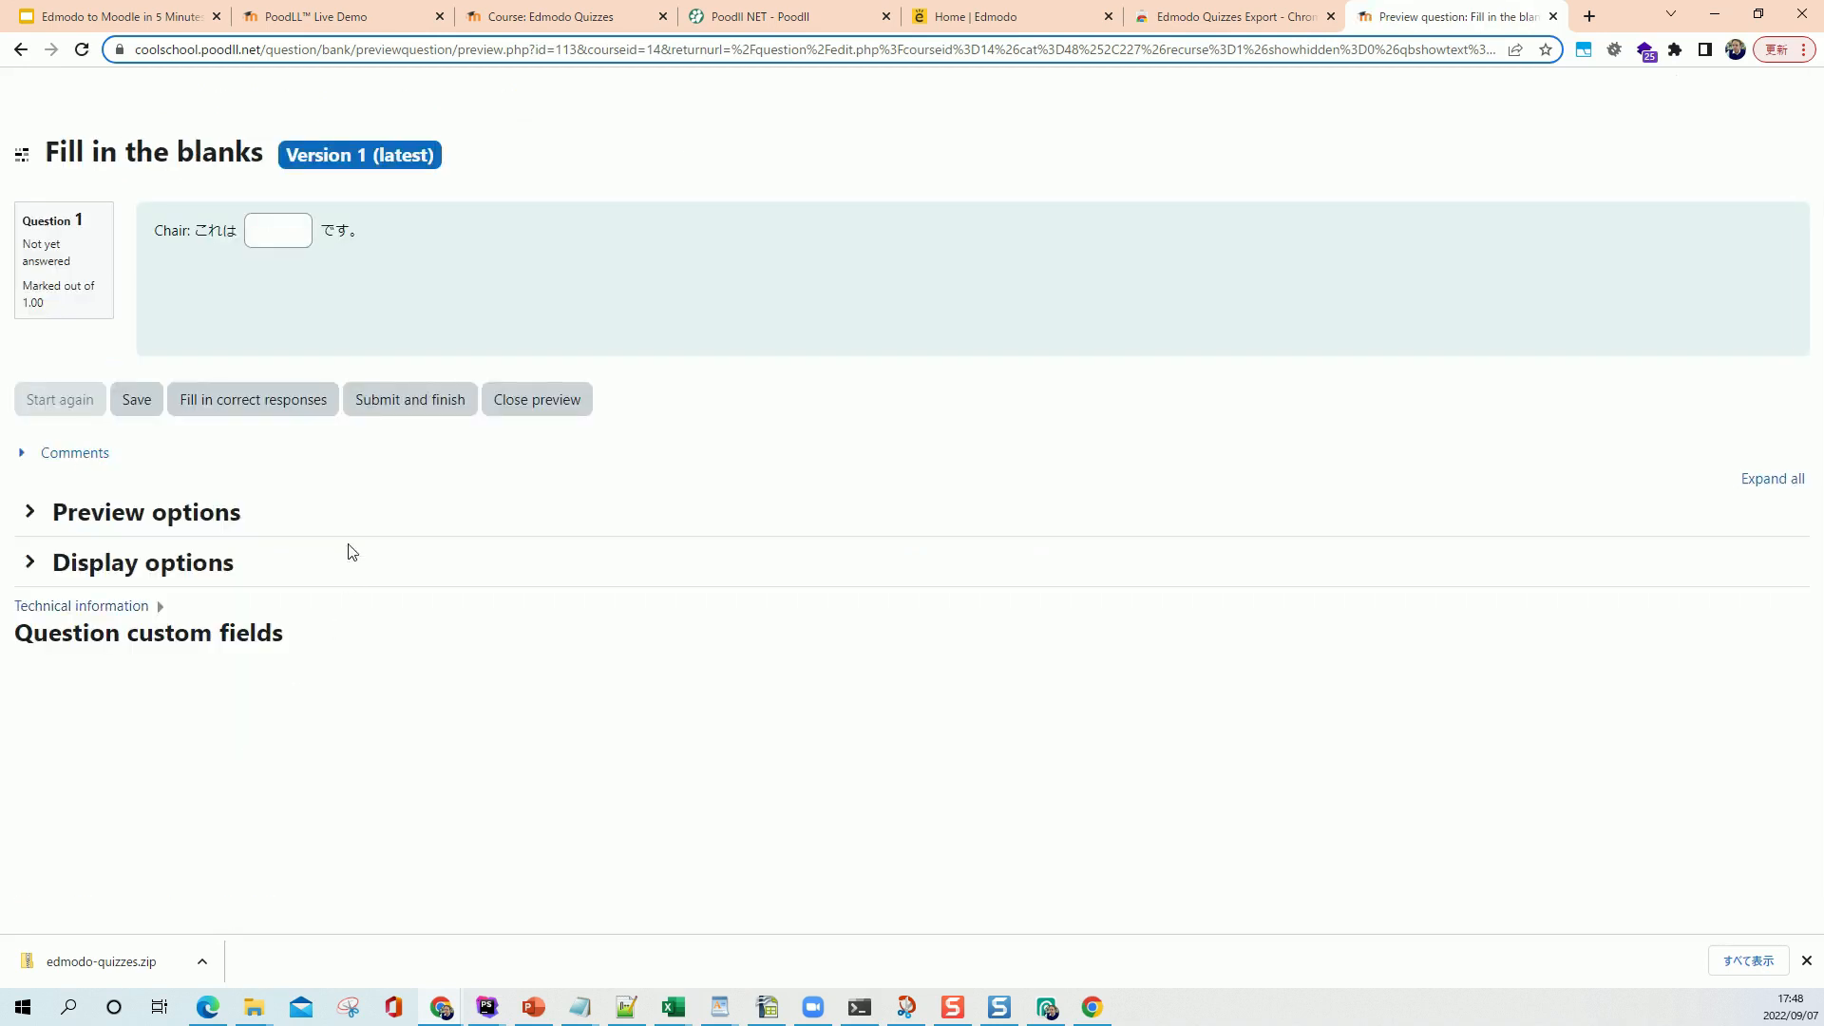
- Close the Fill in the blanks preview and look over the category's question list
left_click(524, 404)
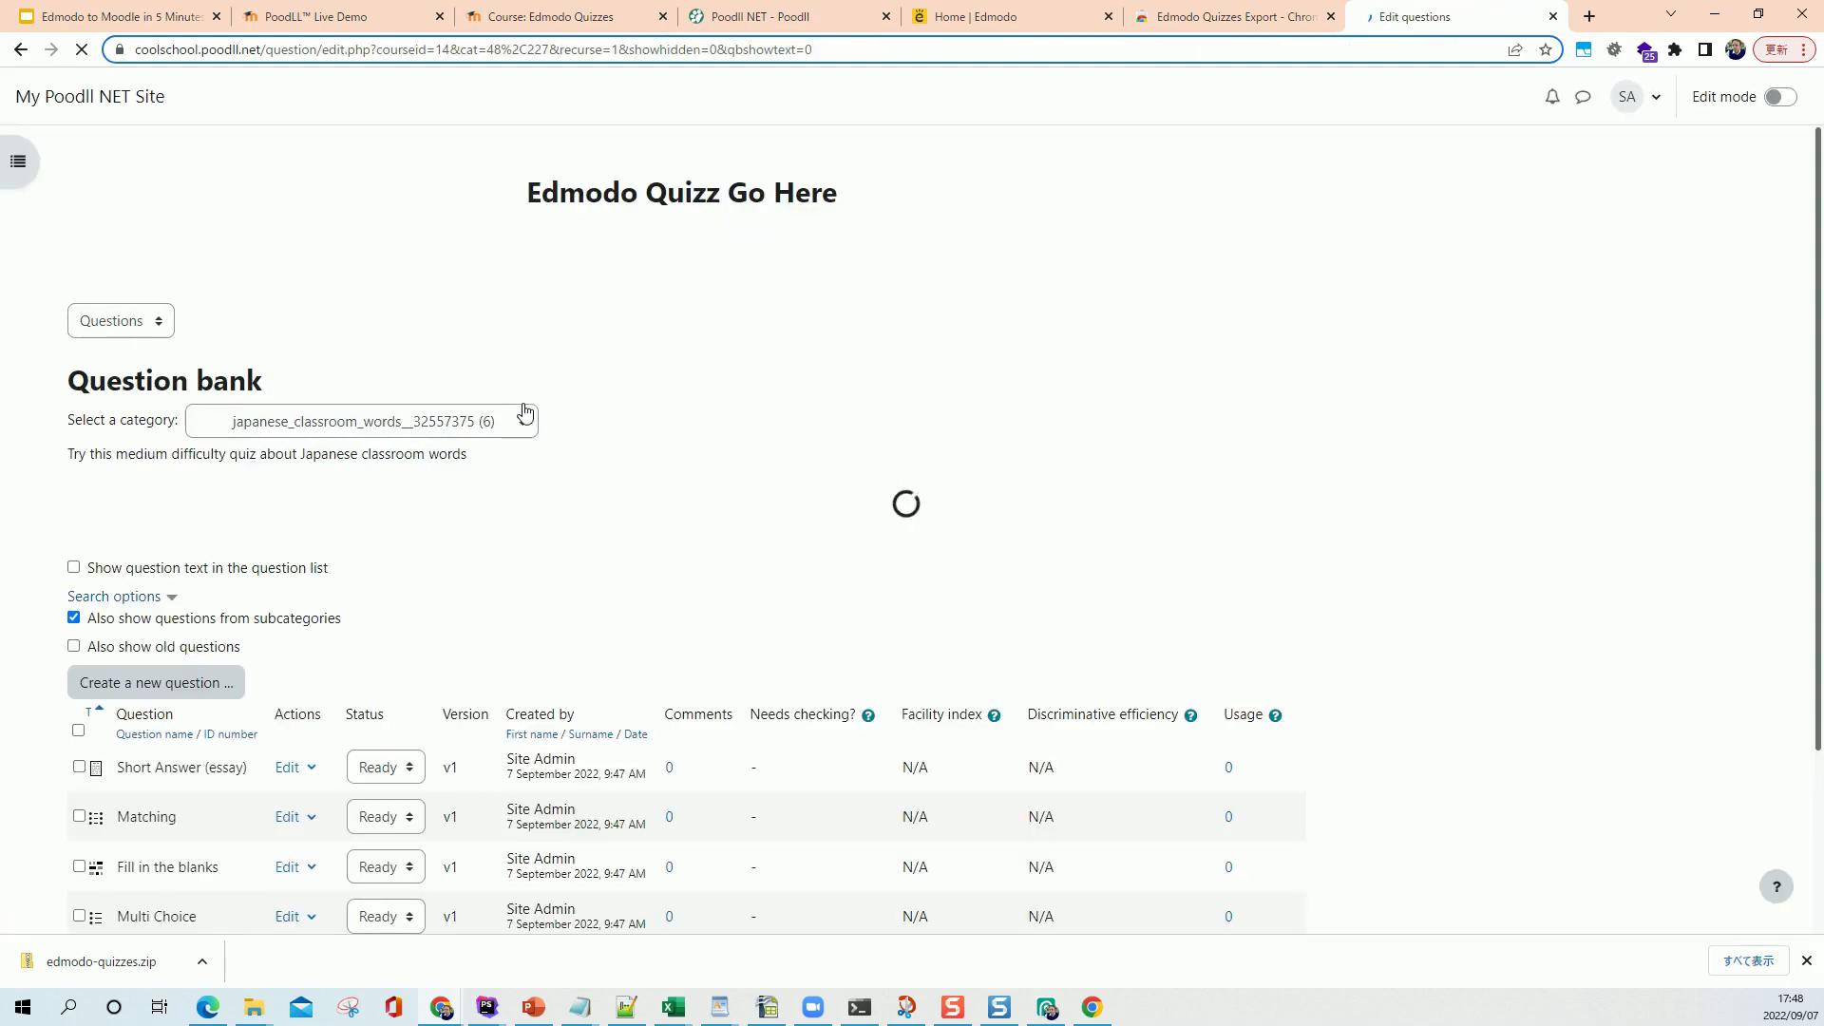
scroll(362, 766, "down", 3)
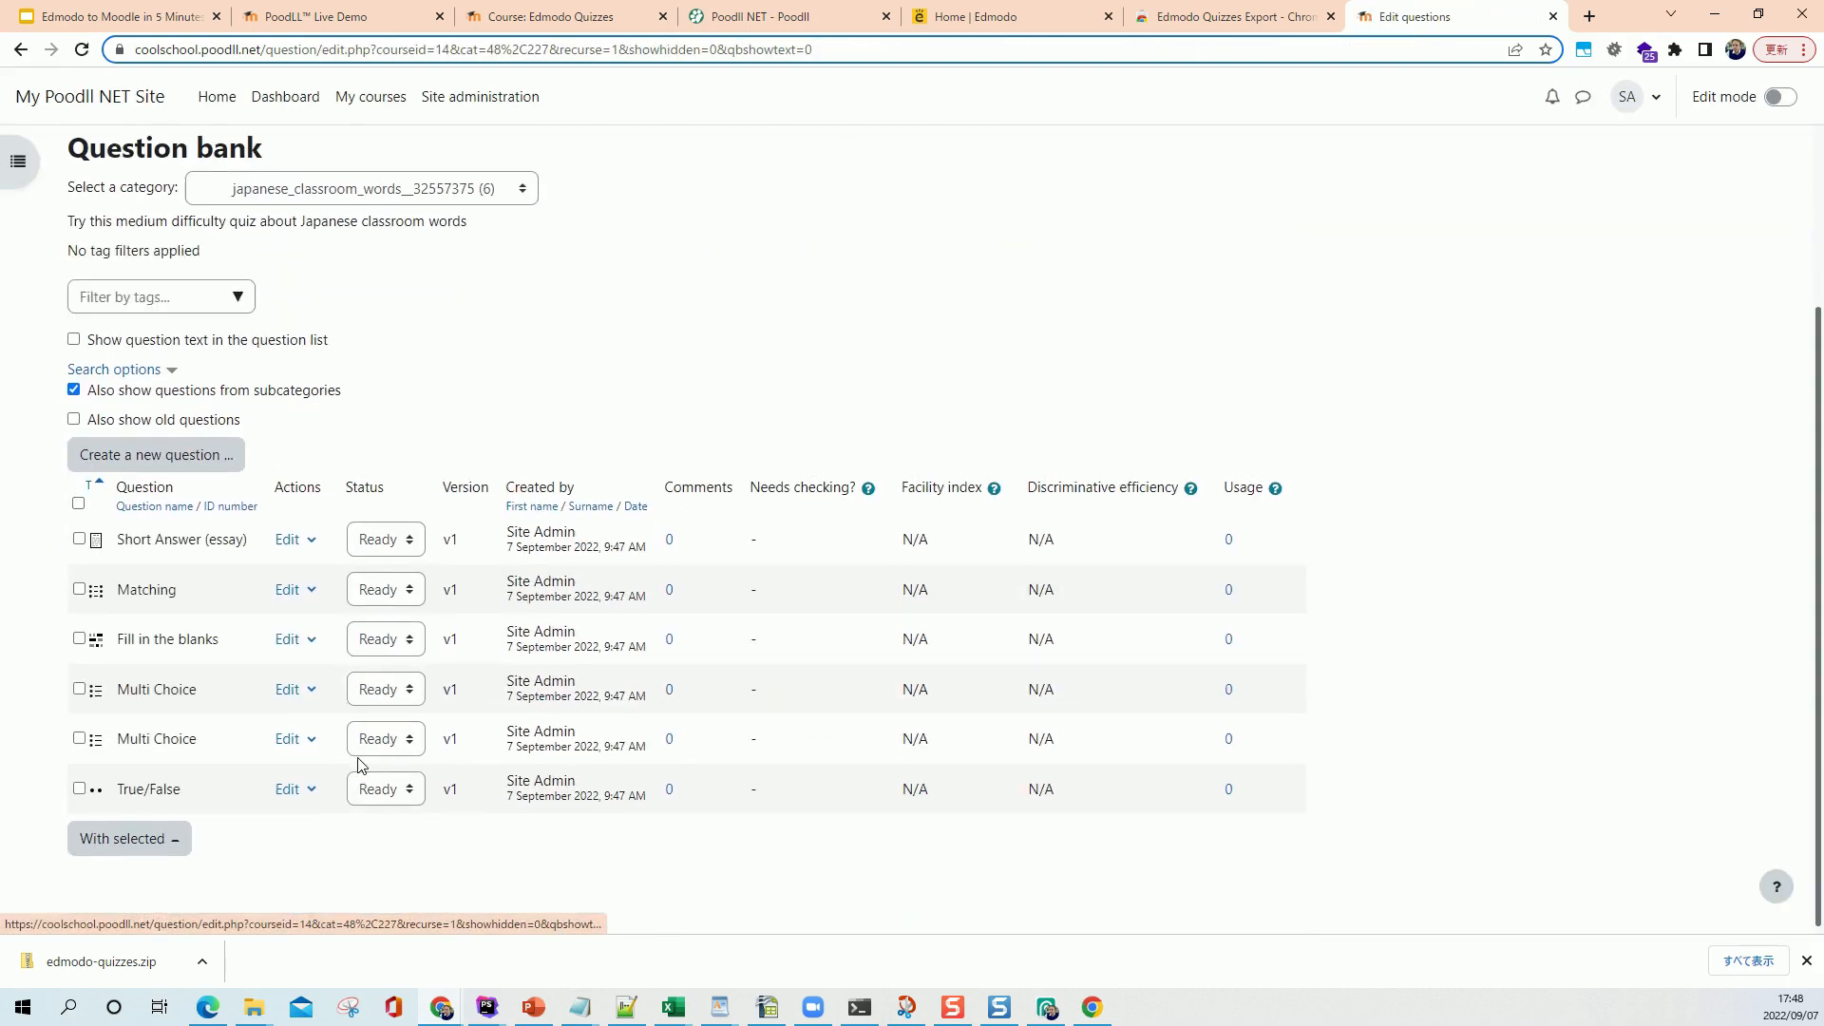
scroll(482, 691, "up", 1)
scroll(483, 692, "up", 1)
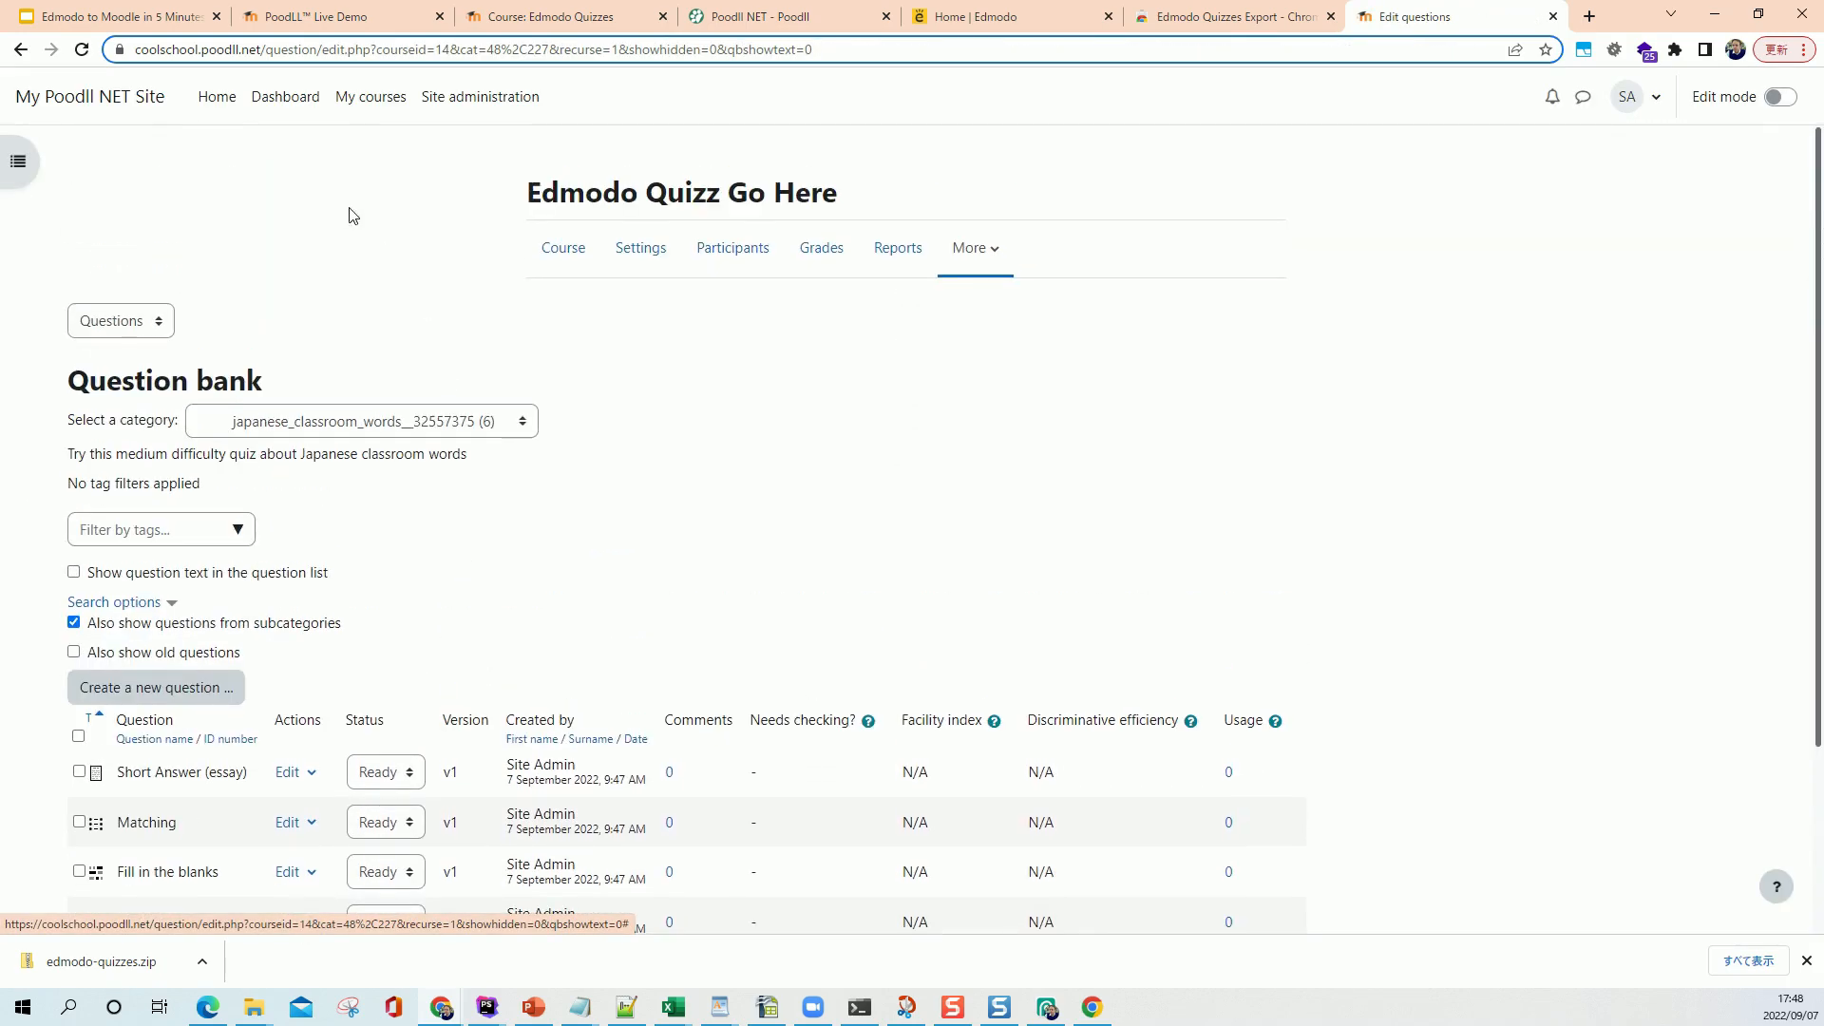
- From the course's Edmodo block, start making quizzes from the question bank in Topic 1, keeping 1 question per quiz page
left_click(559, 250)
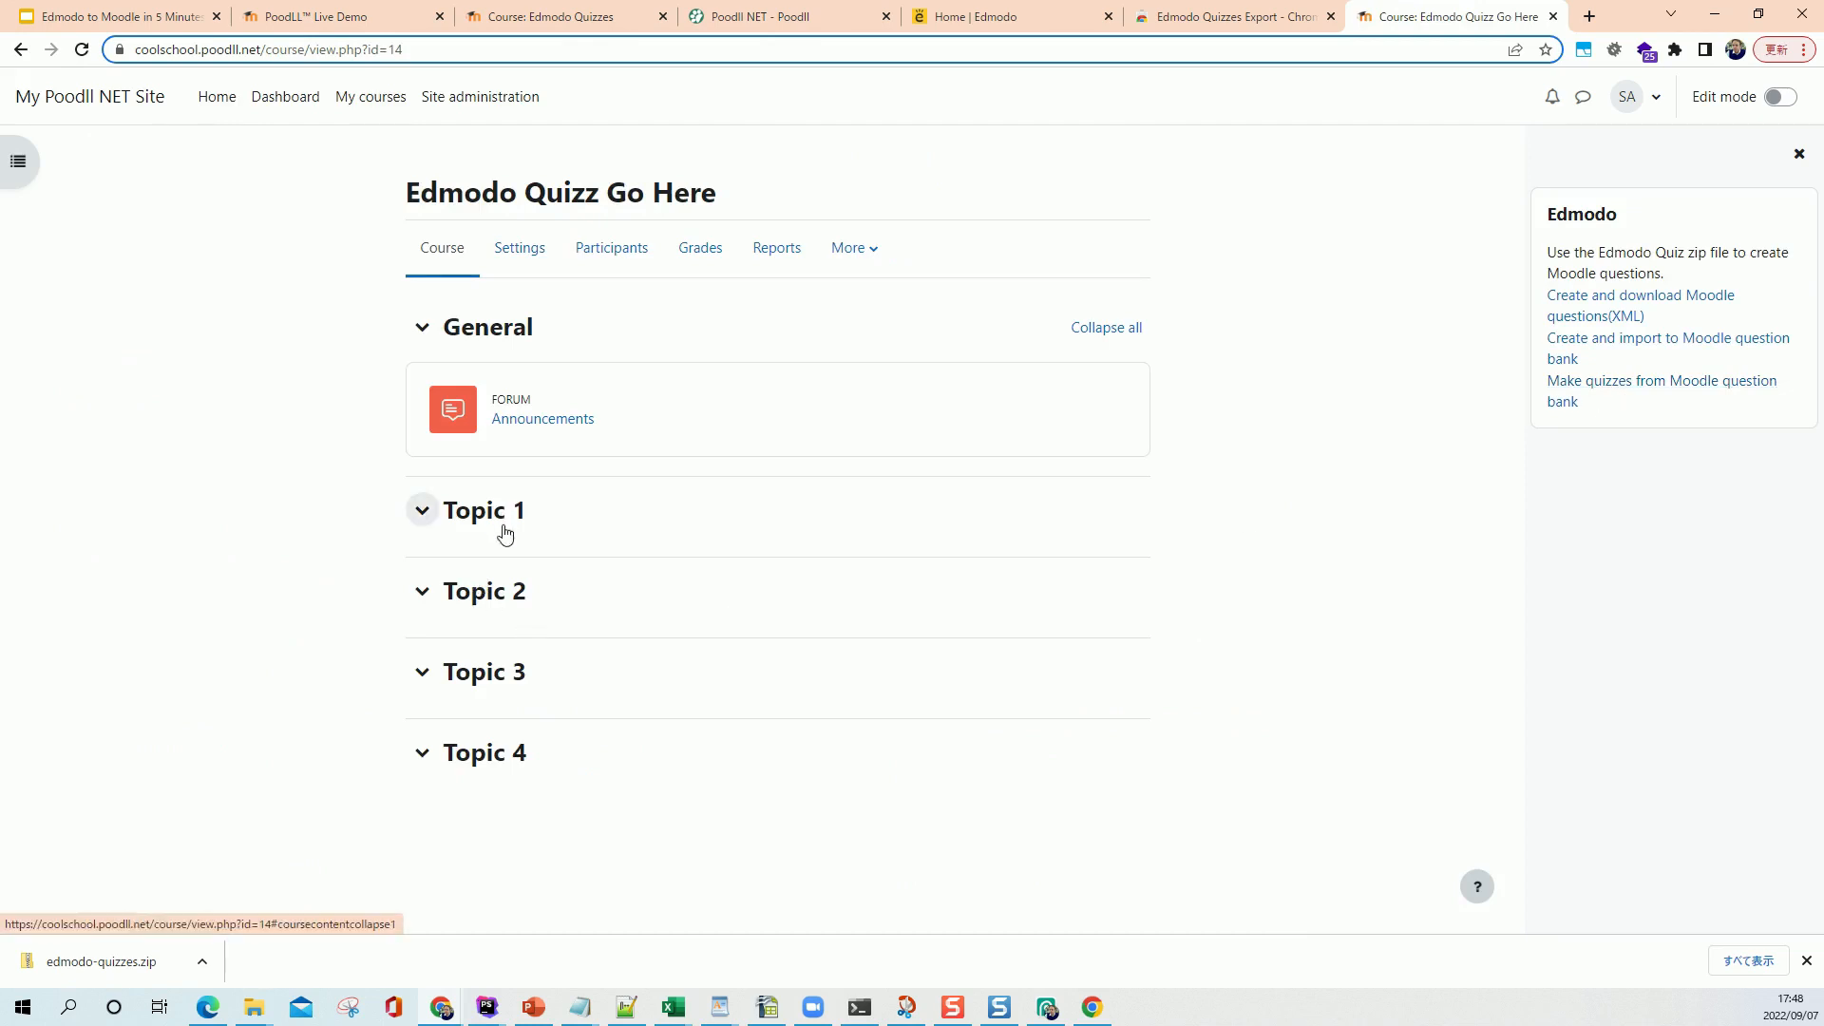
left_click(1600, 382)
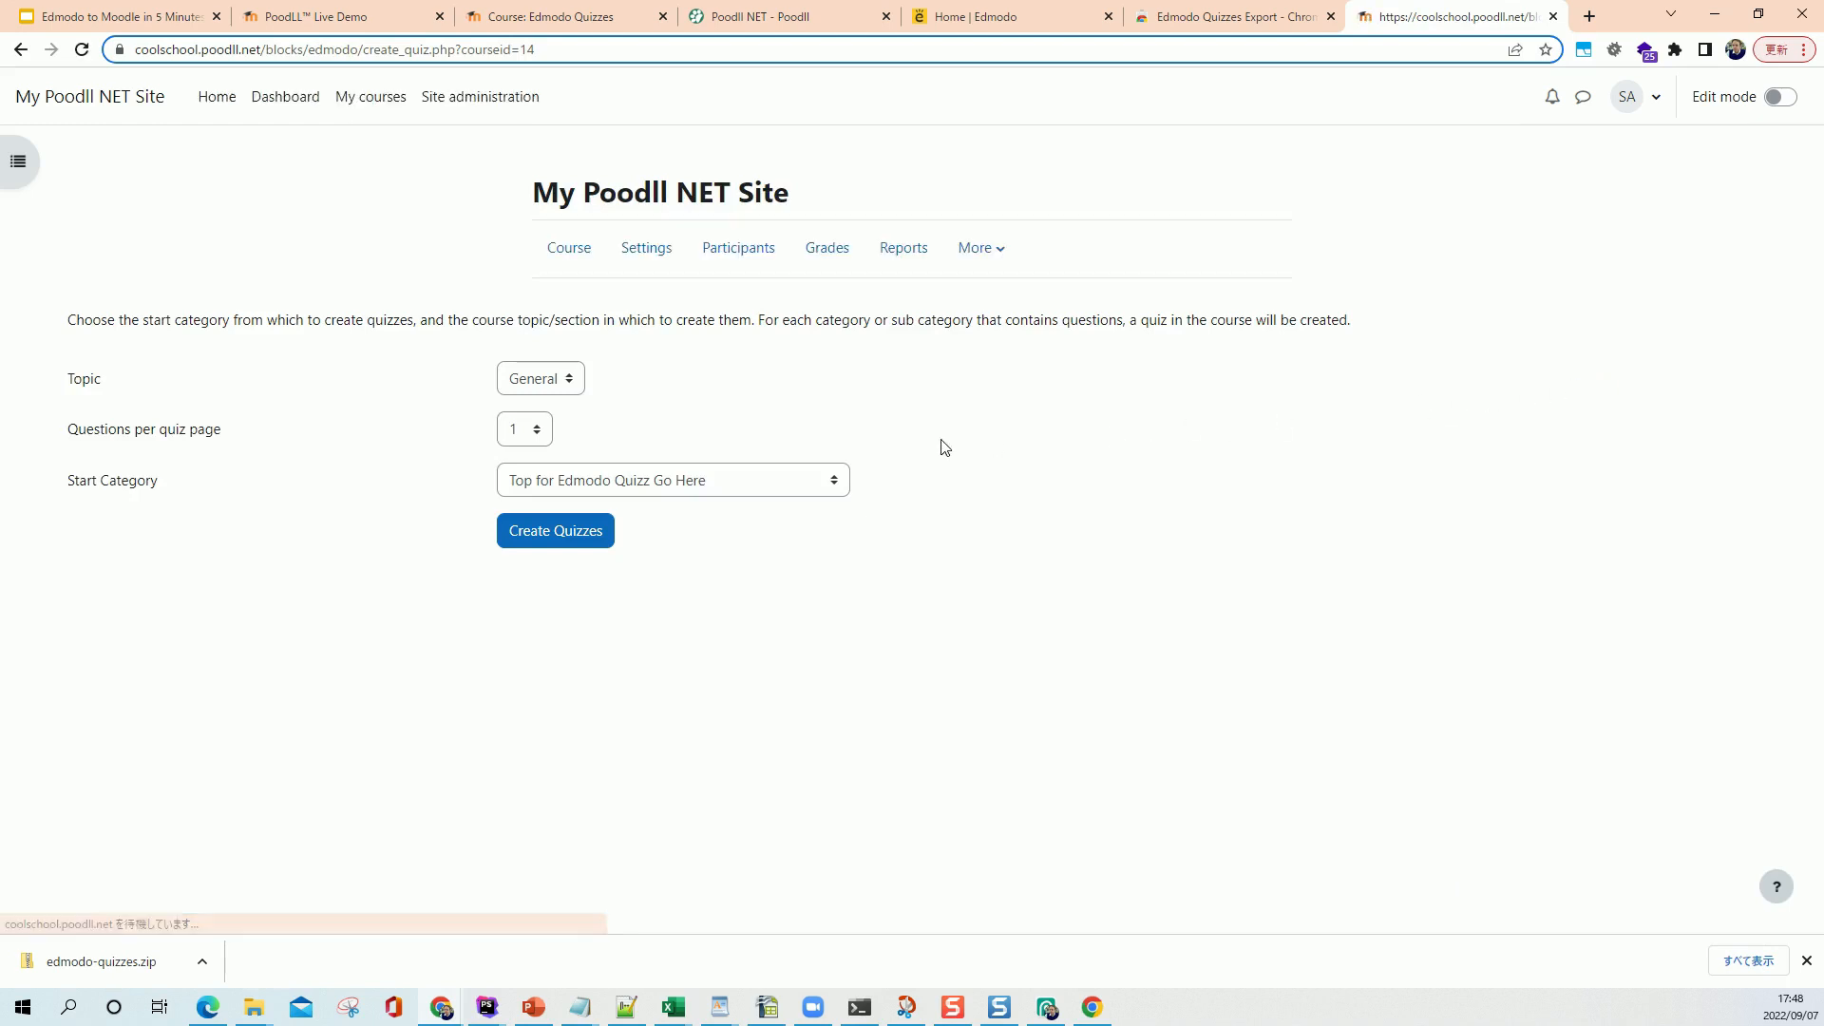
left_click(551, 382)
left_click(568, 426)
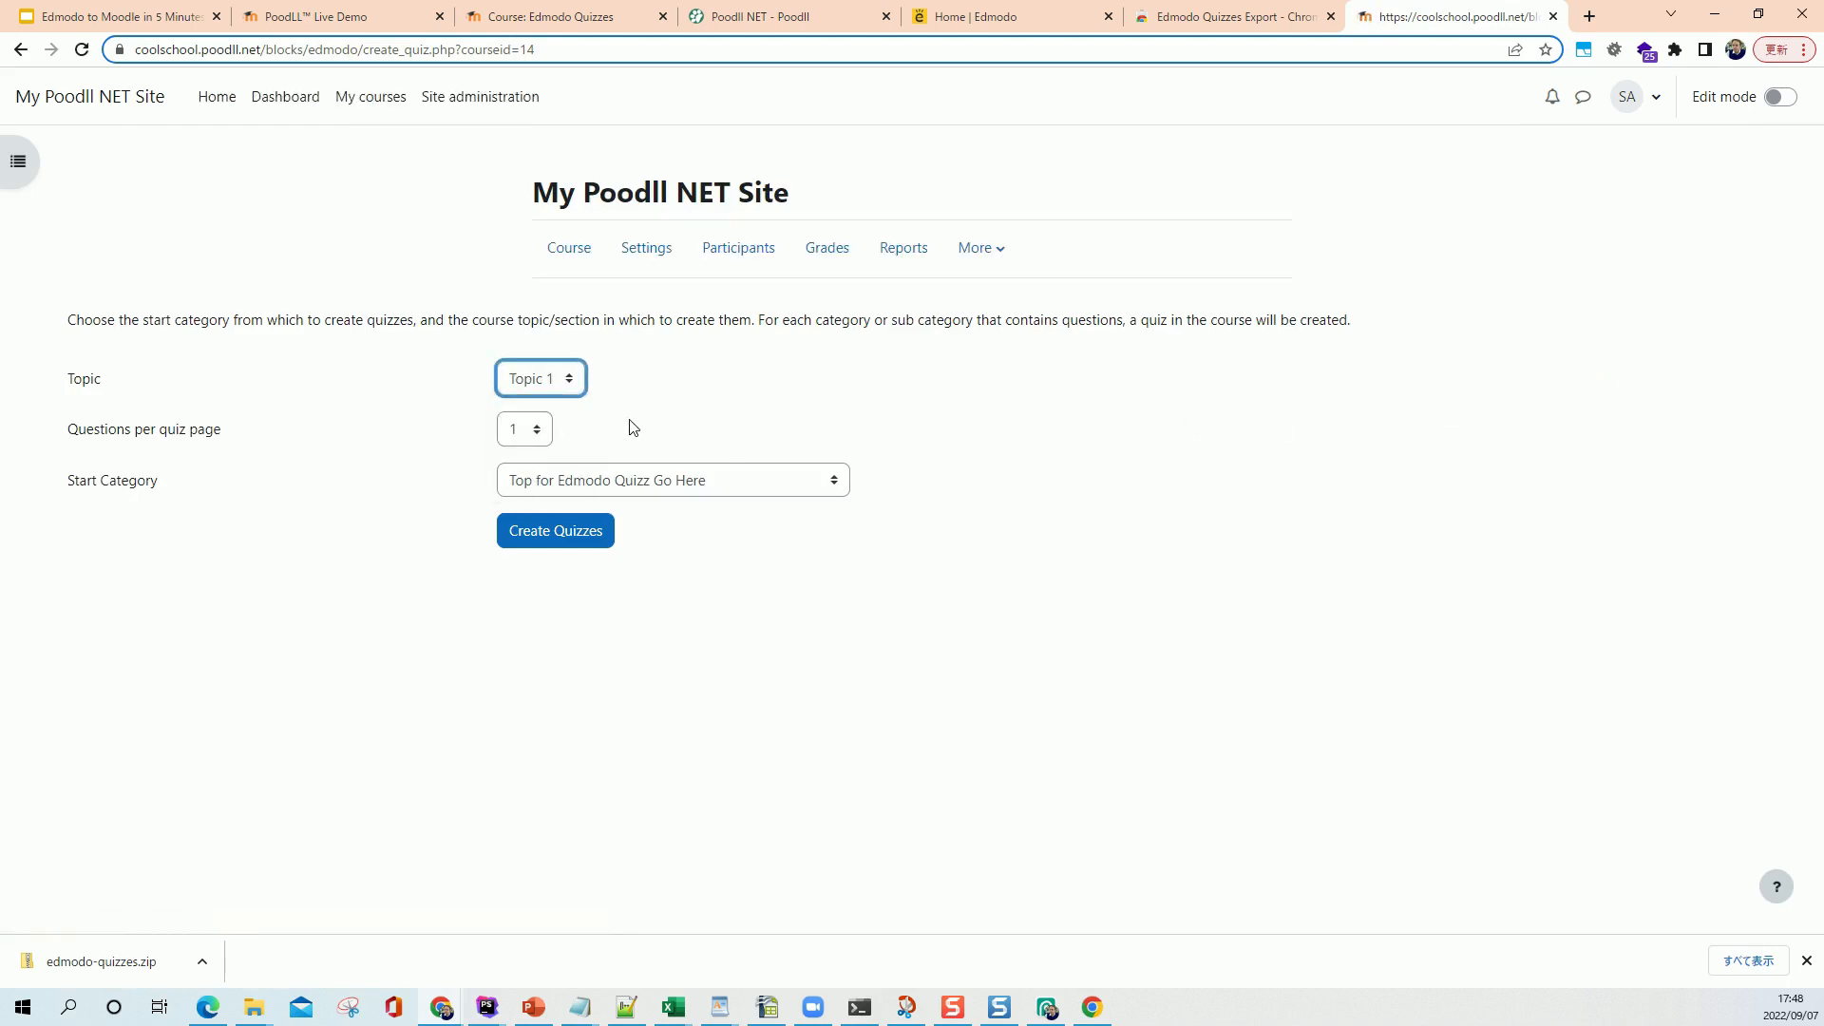
left_click(549, 438)
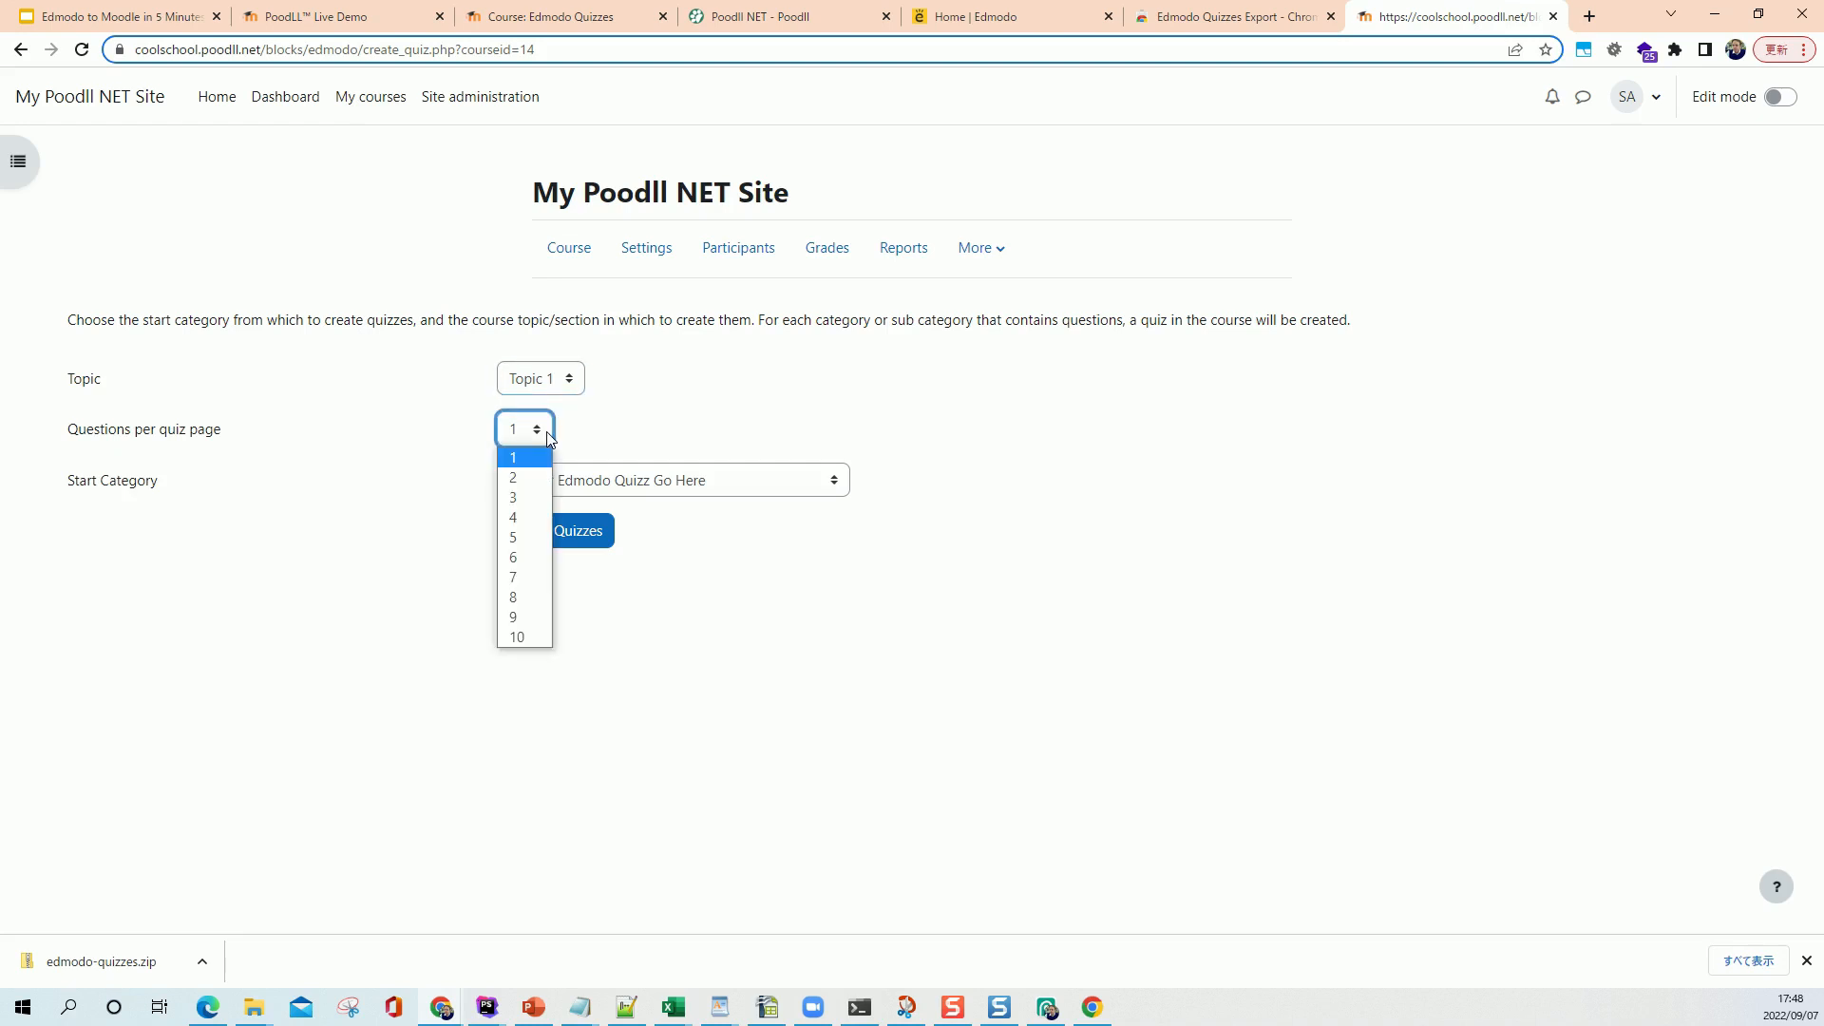
left_click(628, 432)
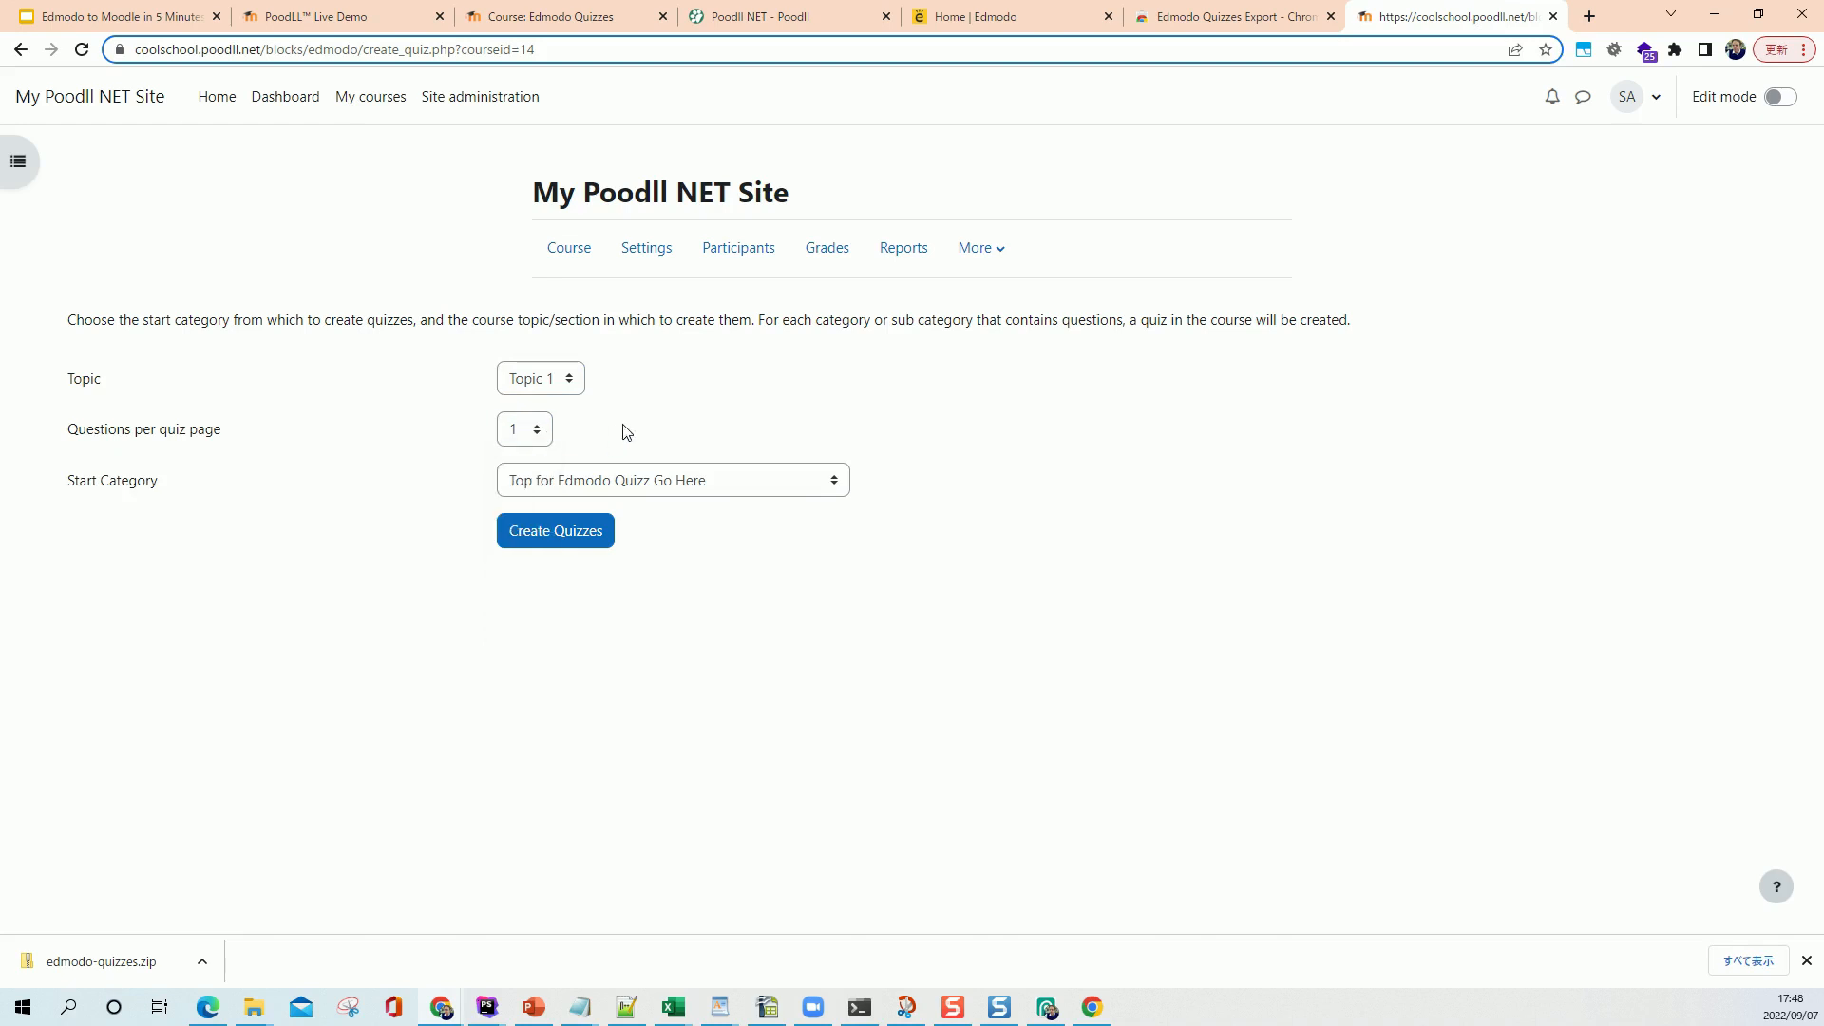
- Create the quizzes with edmodoquestions as the start category, and view them on the course page
left_click(628, 489)
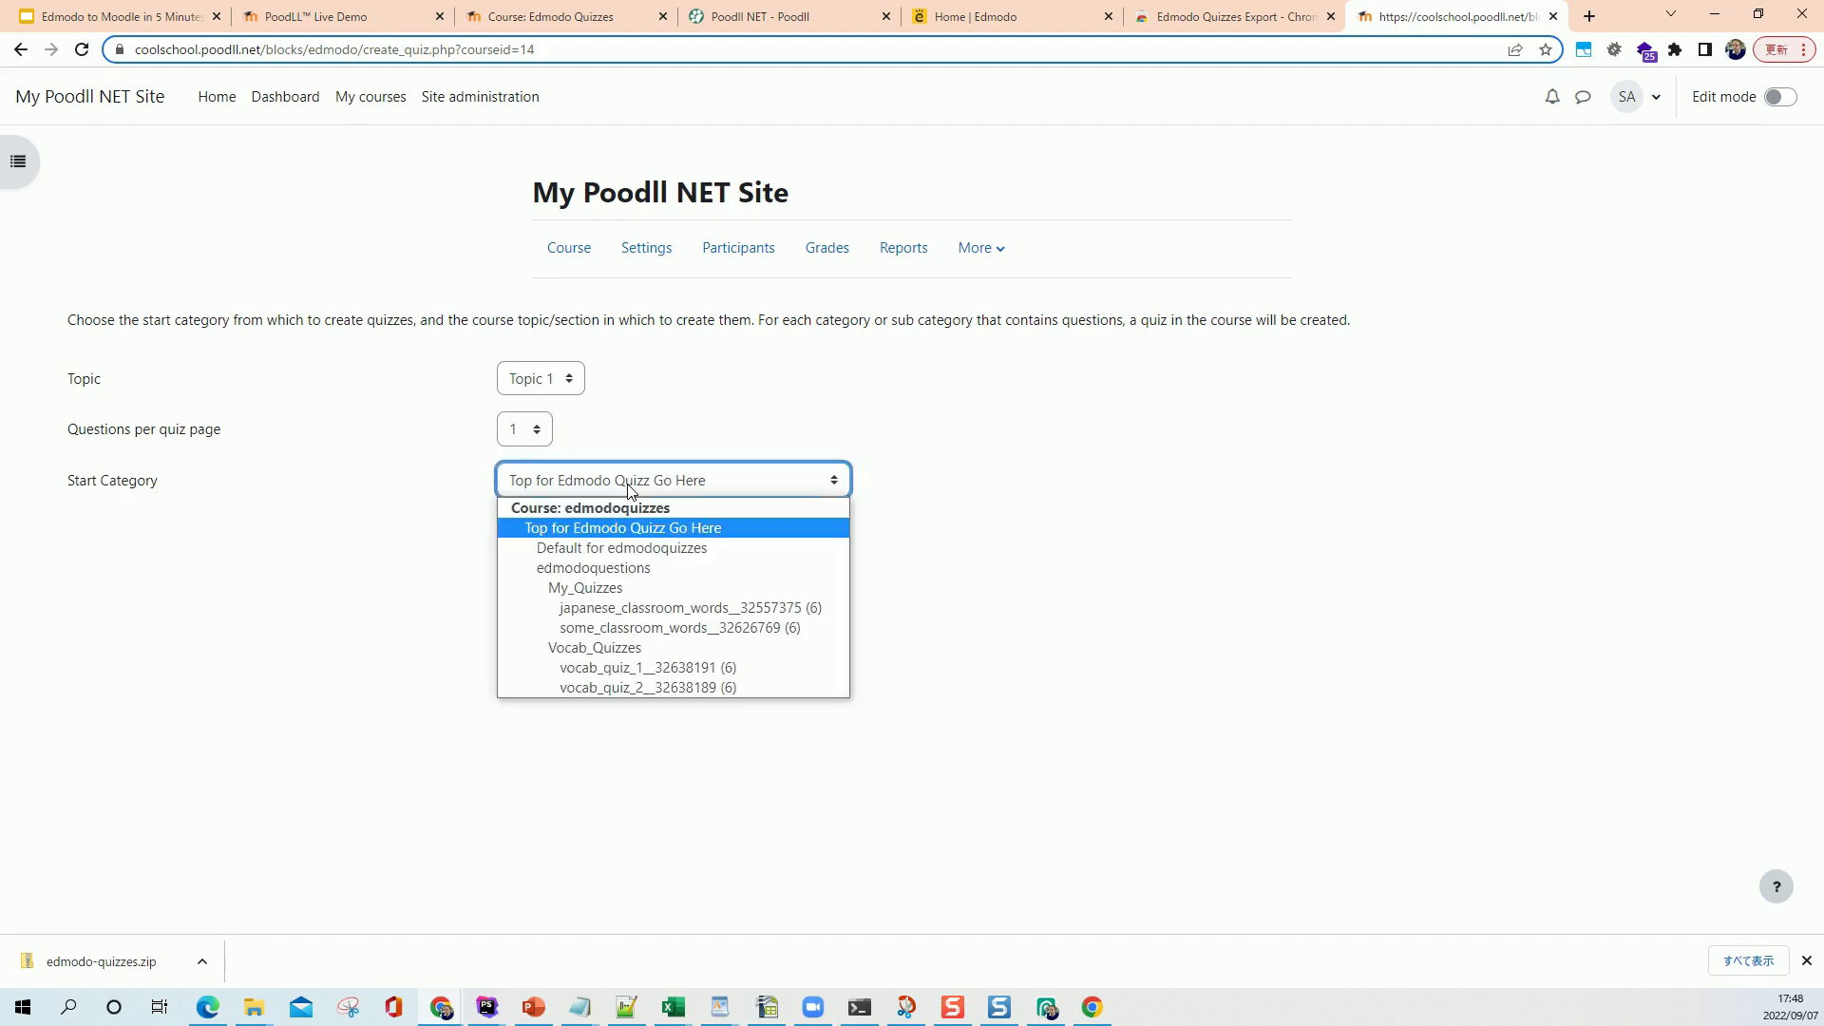
left_click(627, 568)
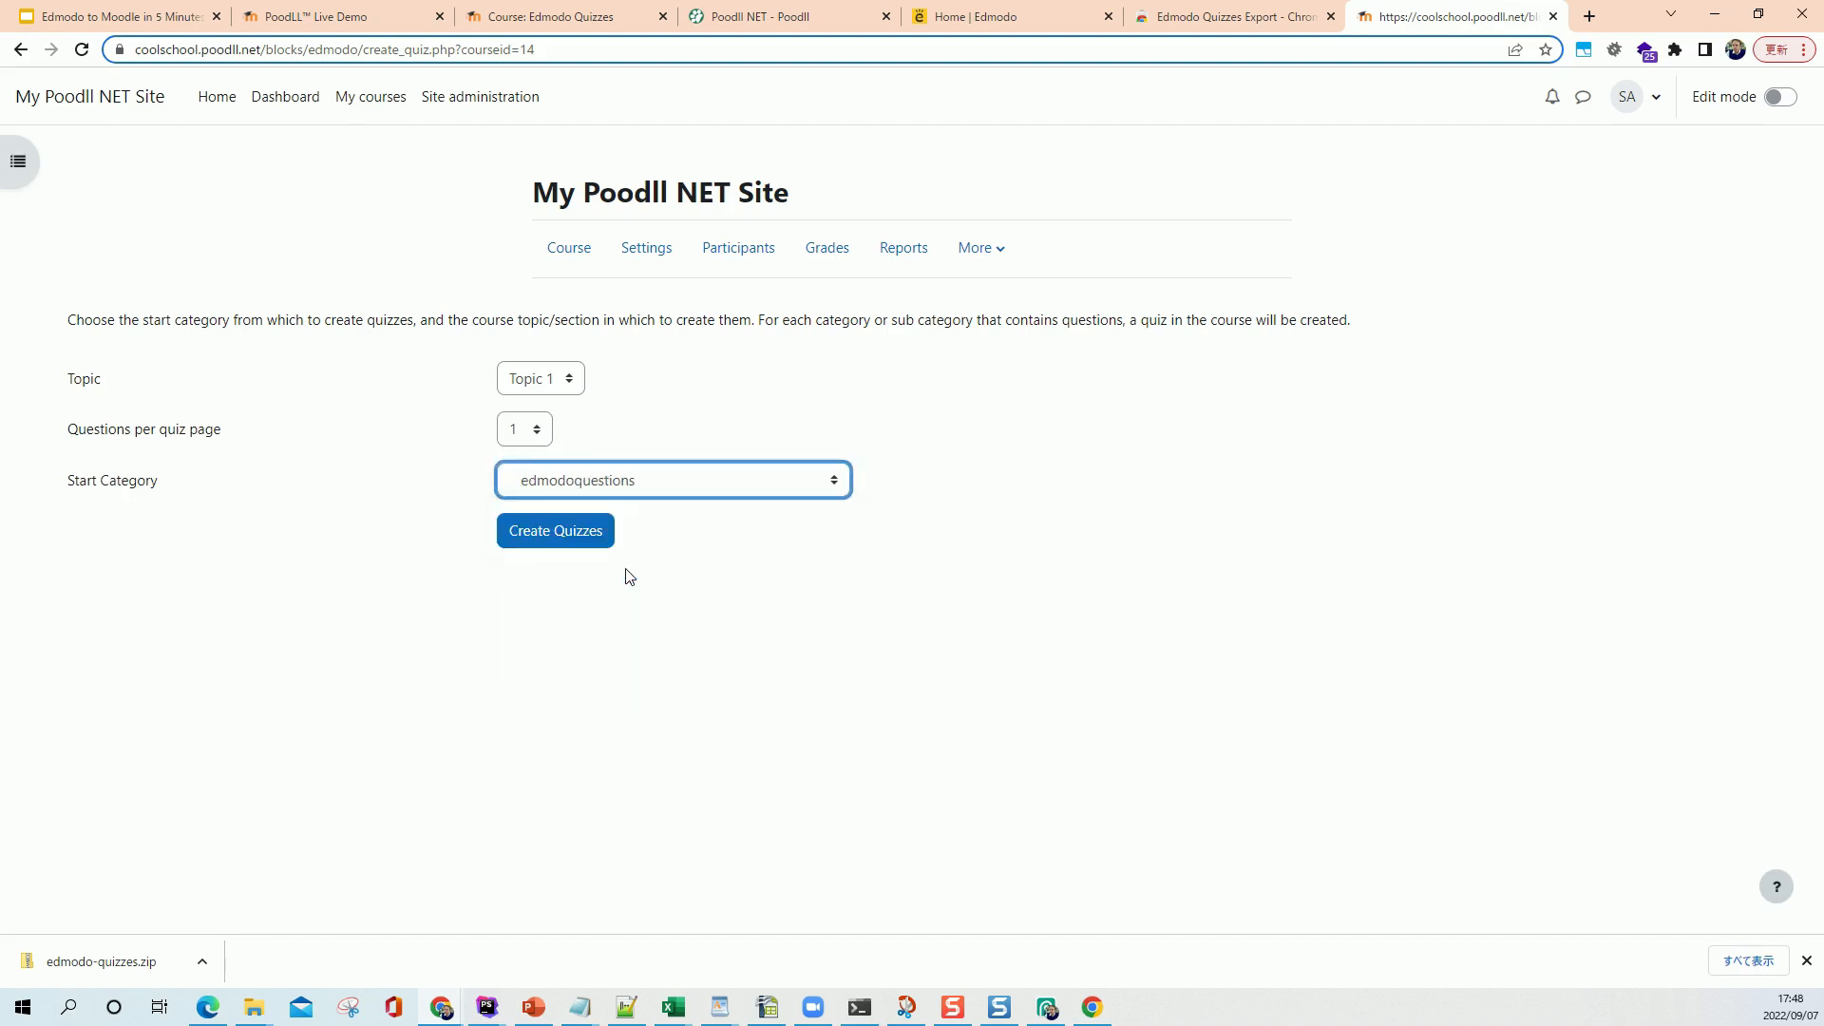
left_click(677, 495)
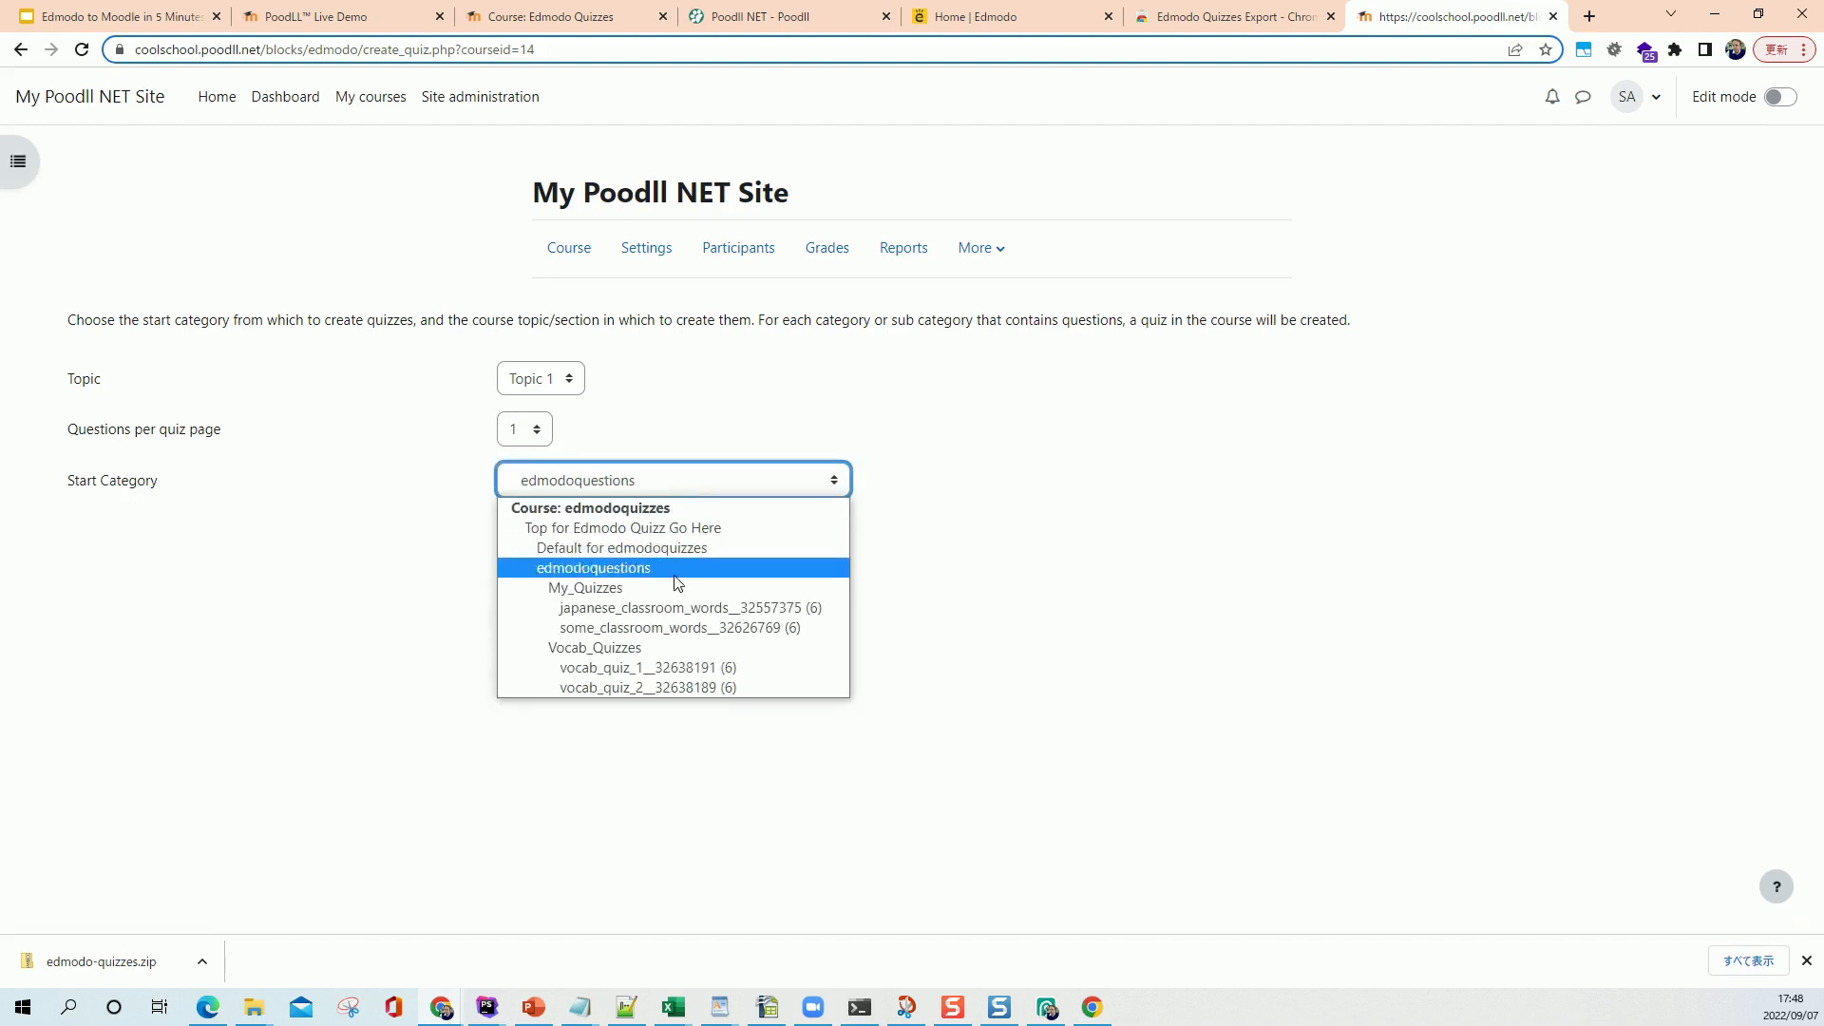
left_click(651, 430)
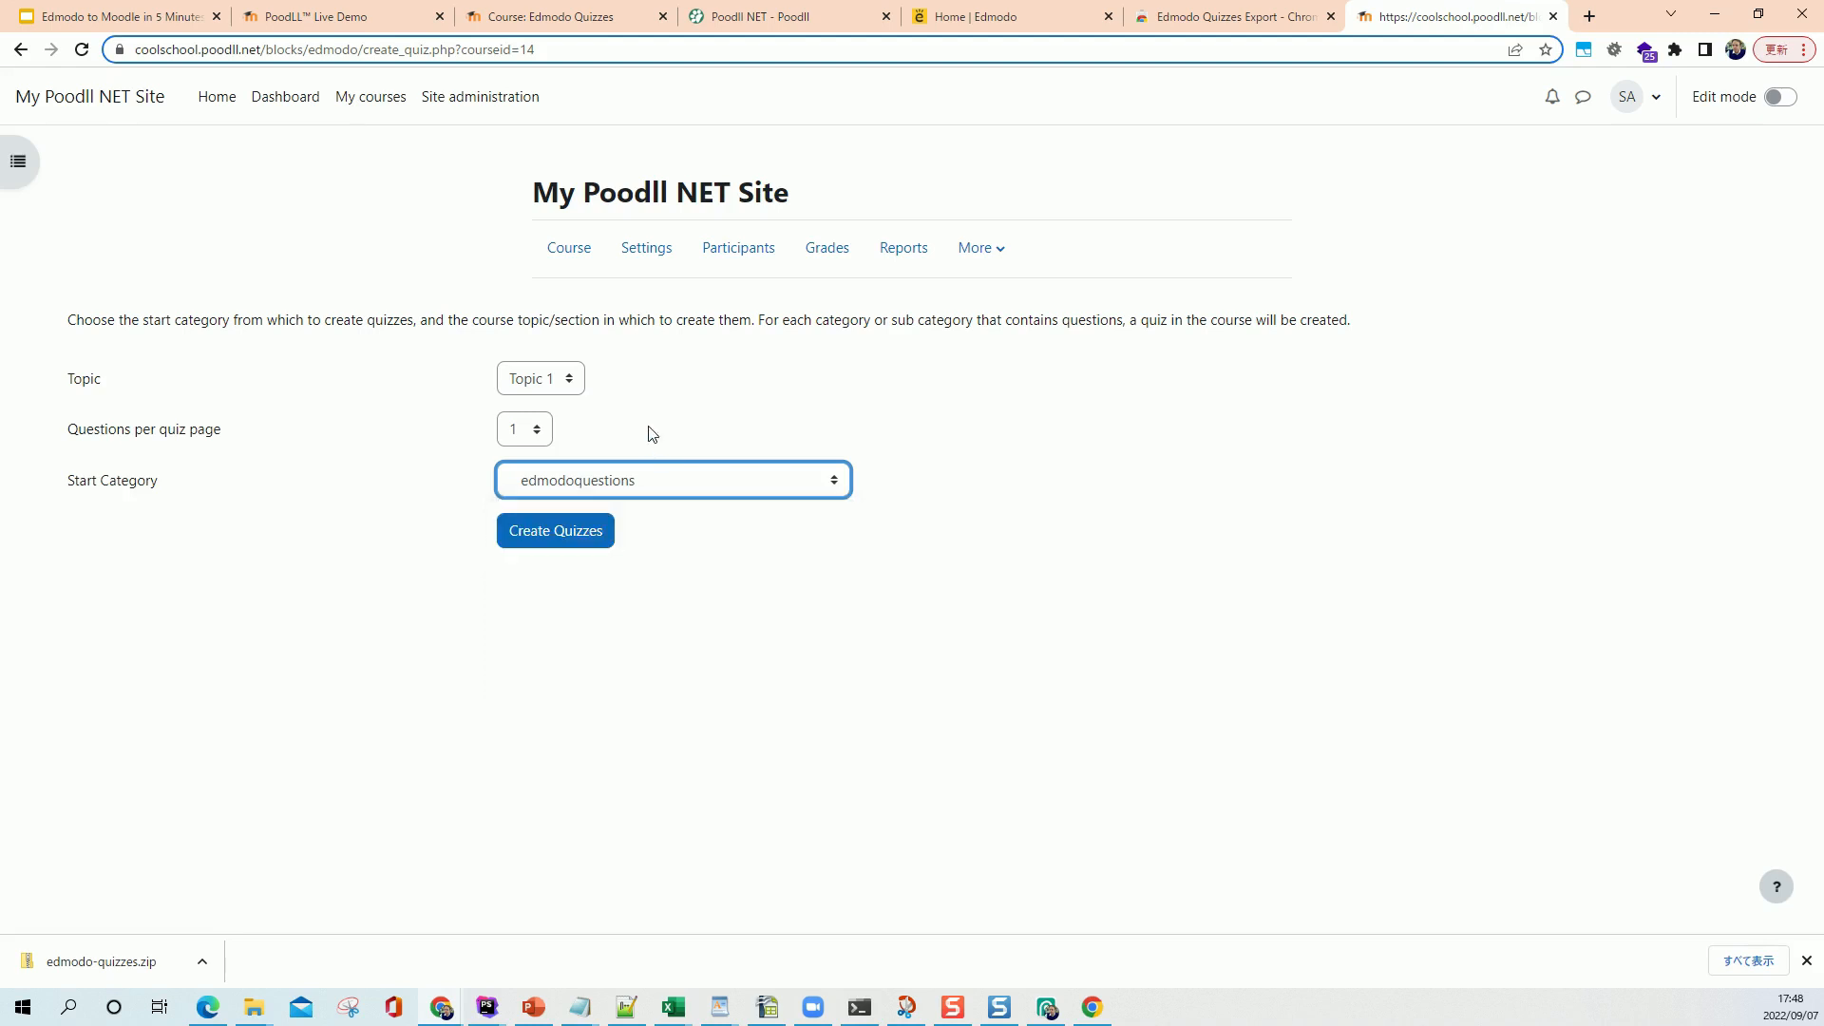
left_click(591, 531)
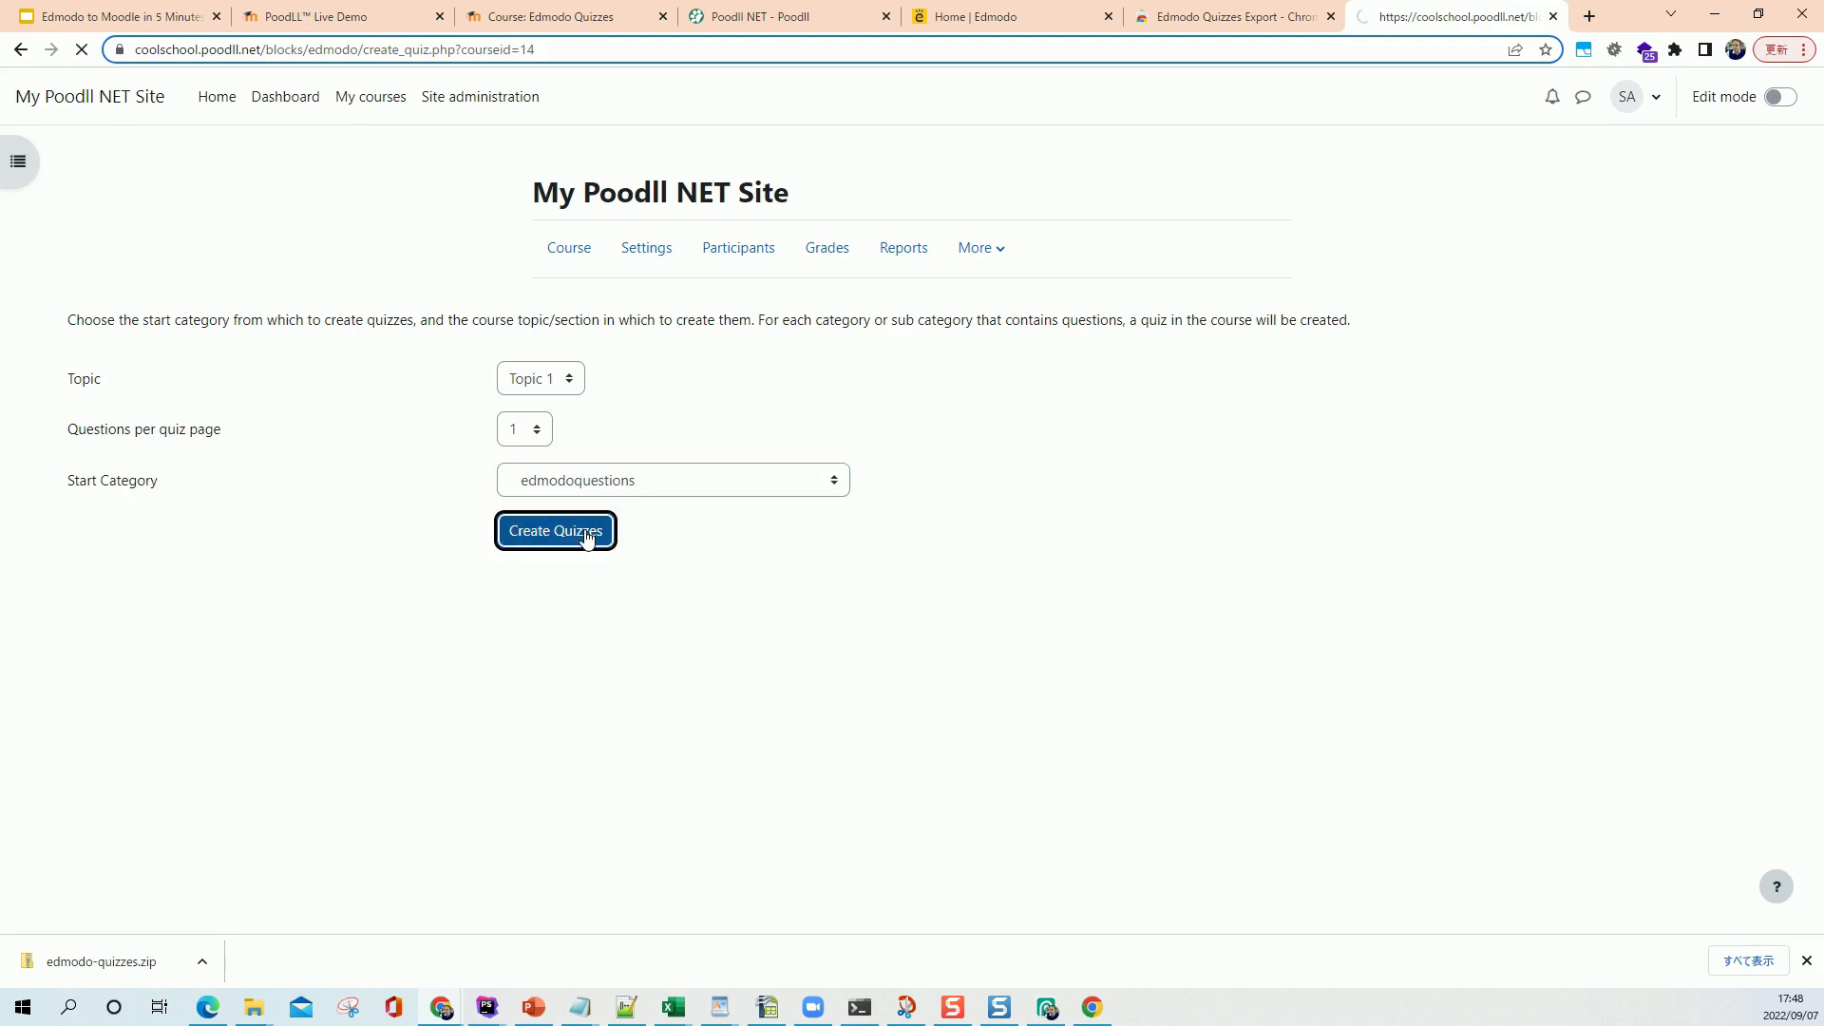
left_click(1002, 557)
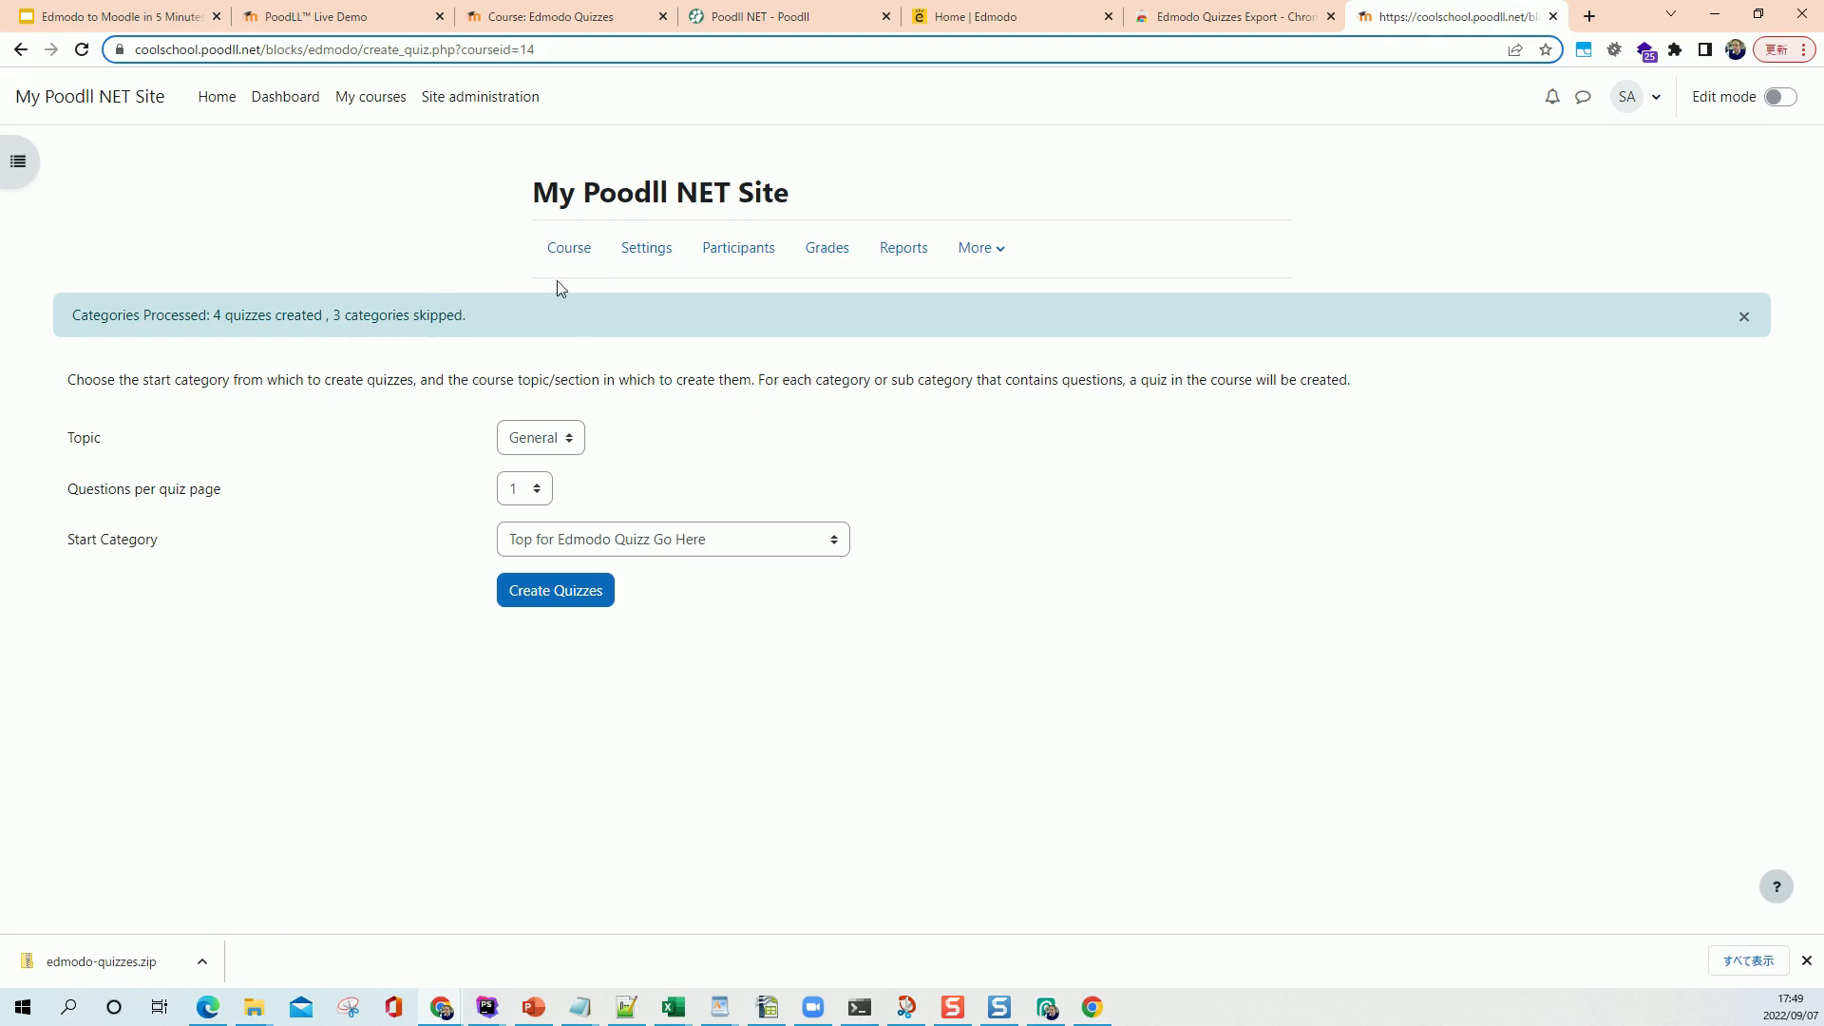
left_click(578, 258)
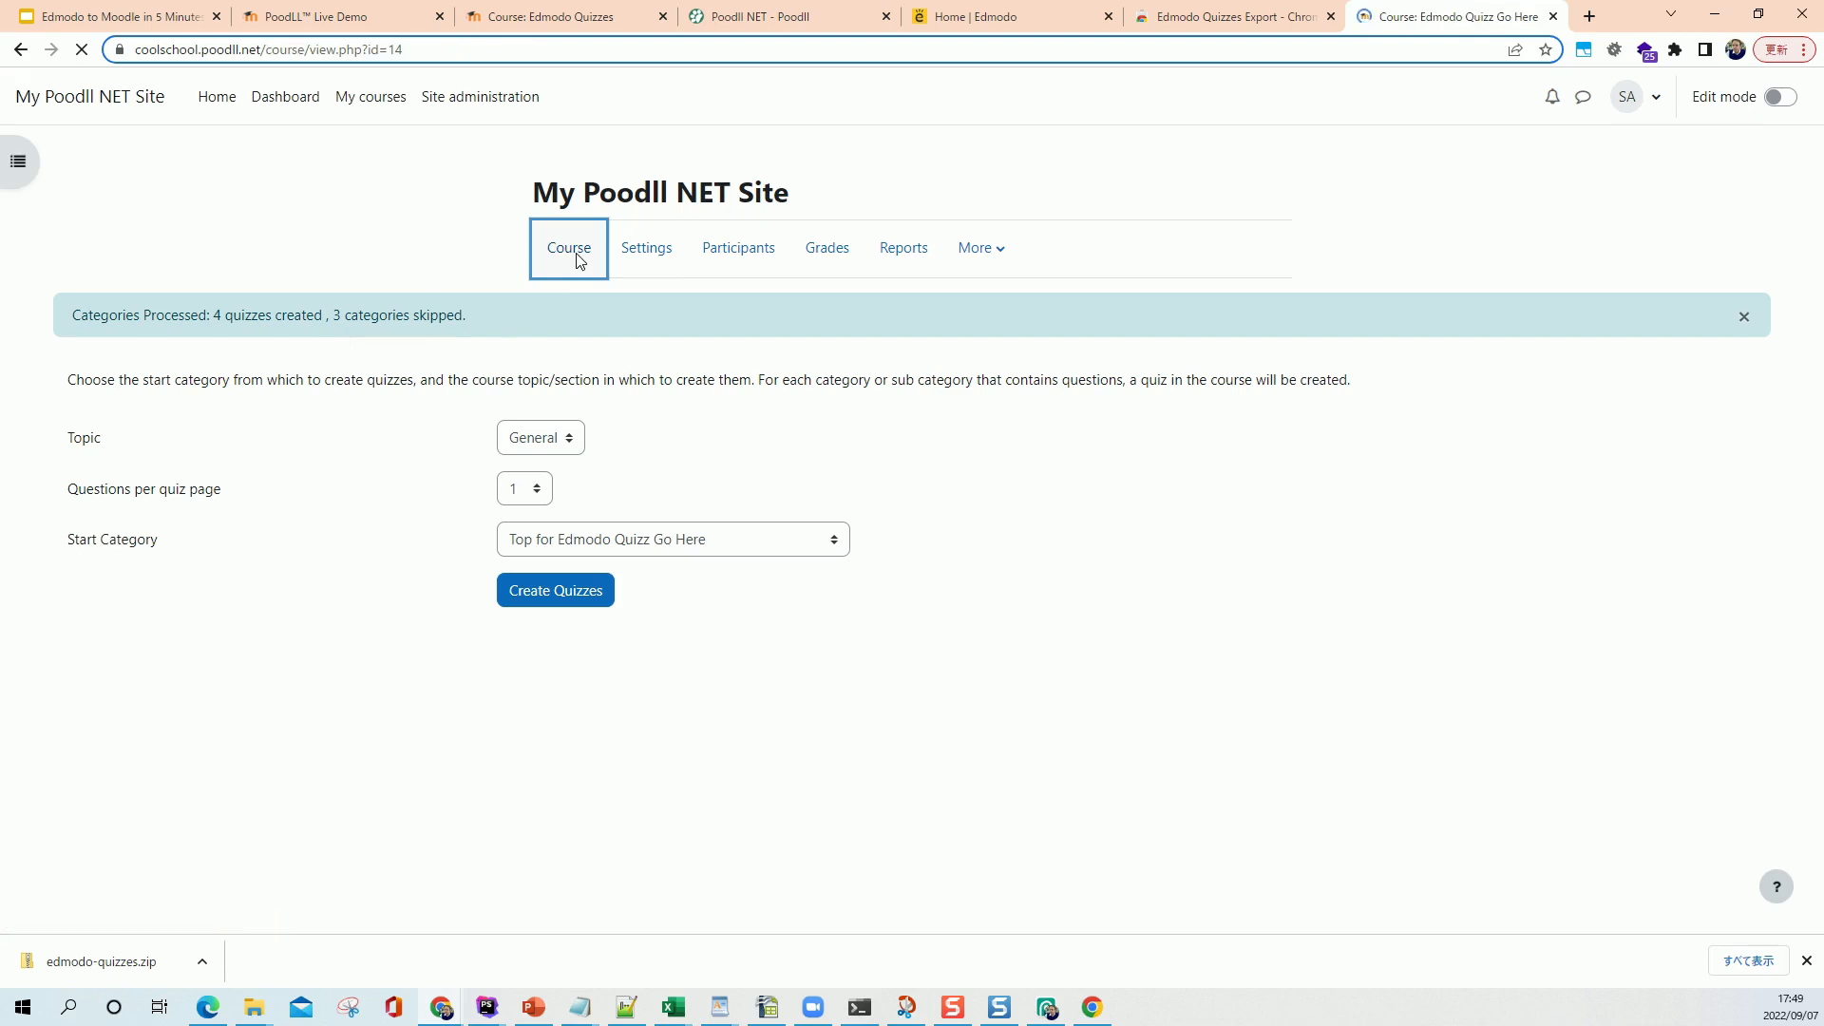
scroll(608, 328, "down", 3)
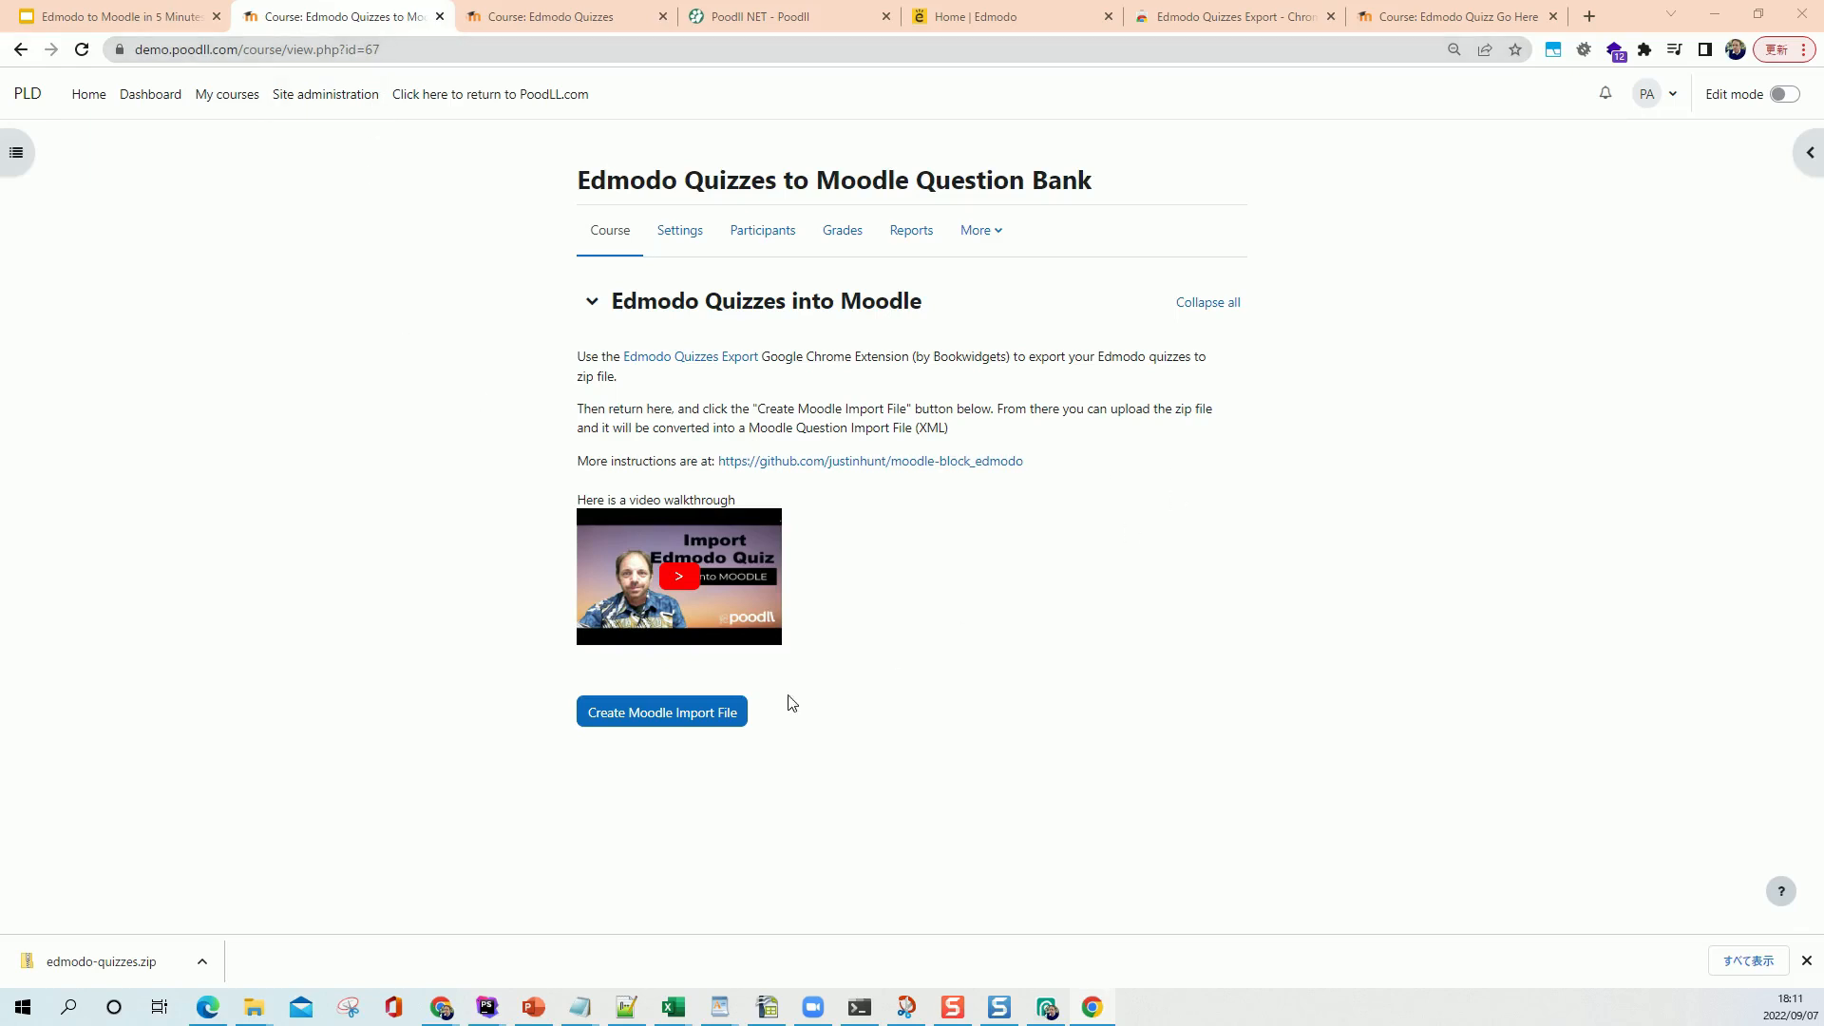
- Start creating a Moodle import file on the PoodLL demo course and upload edmodo-quizzes.zip
left_click(651, 719)
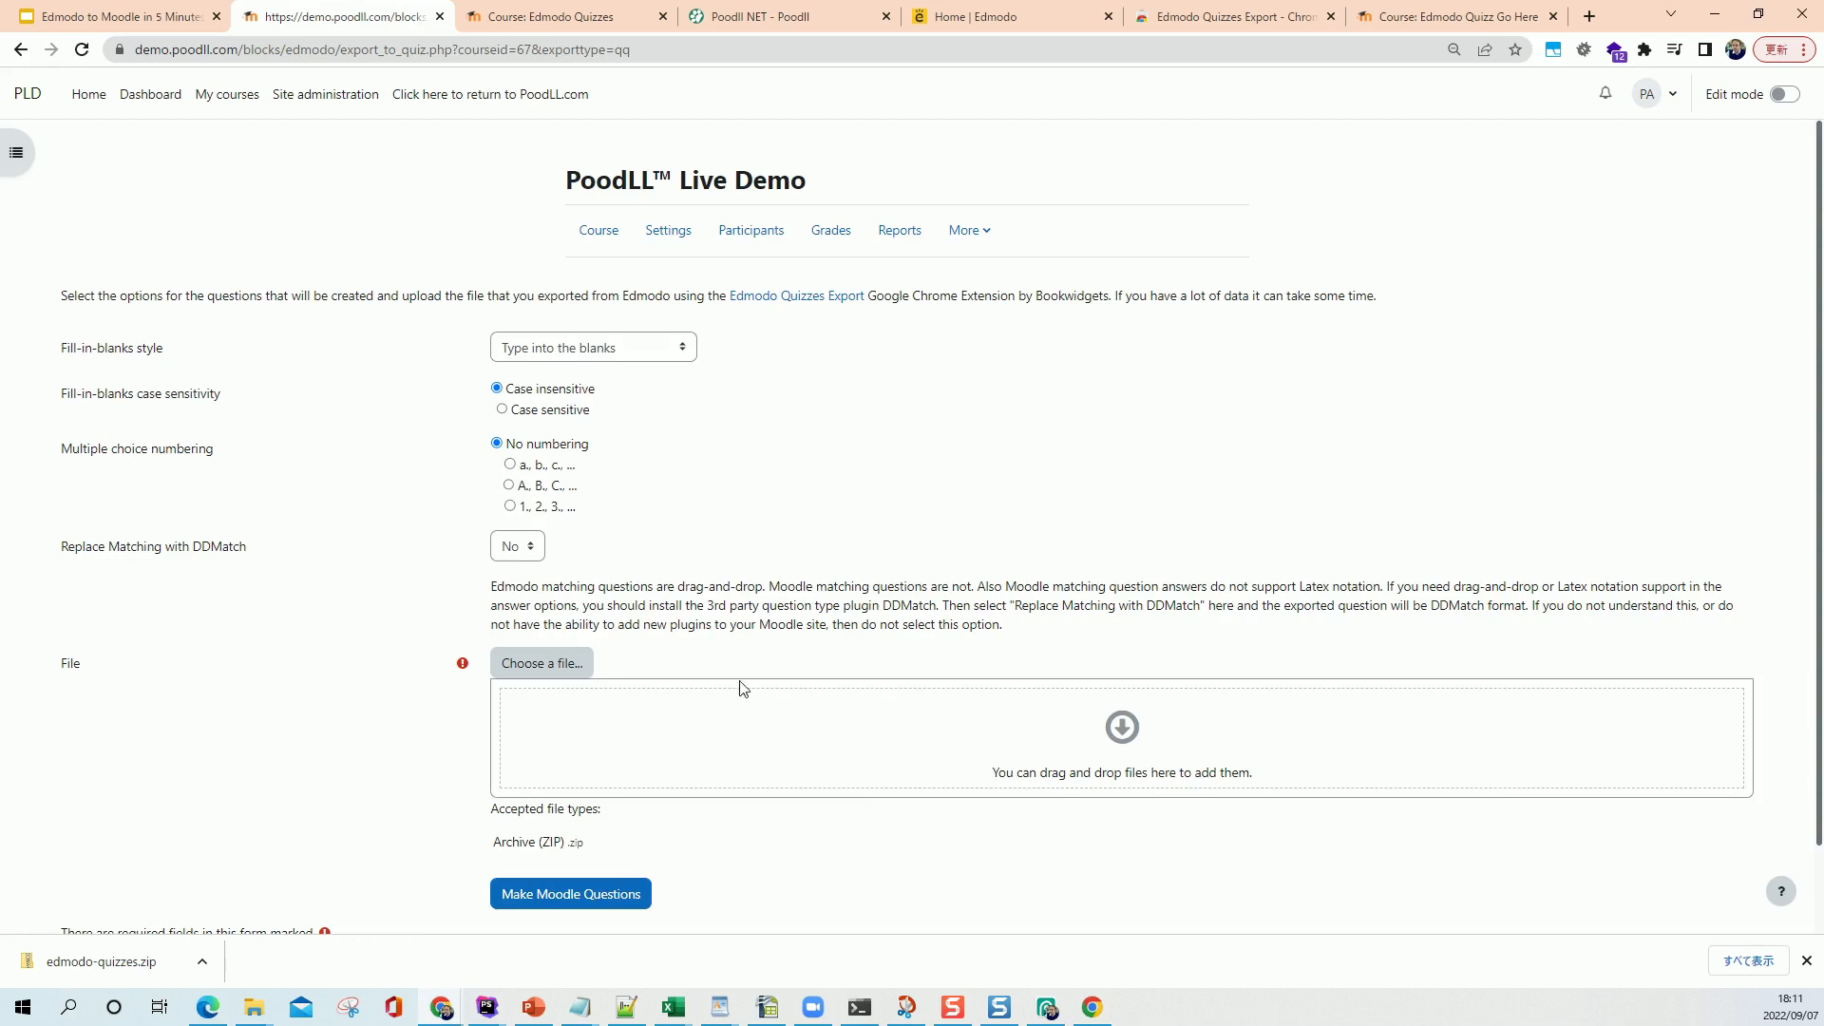
scroll(405, 691, "down", 1)
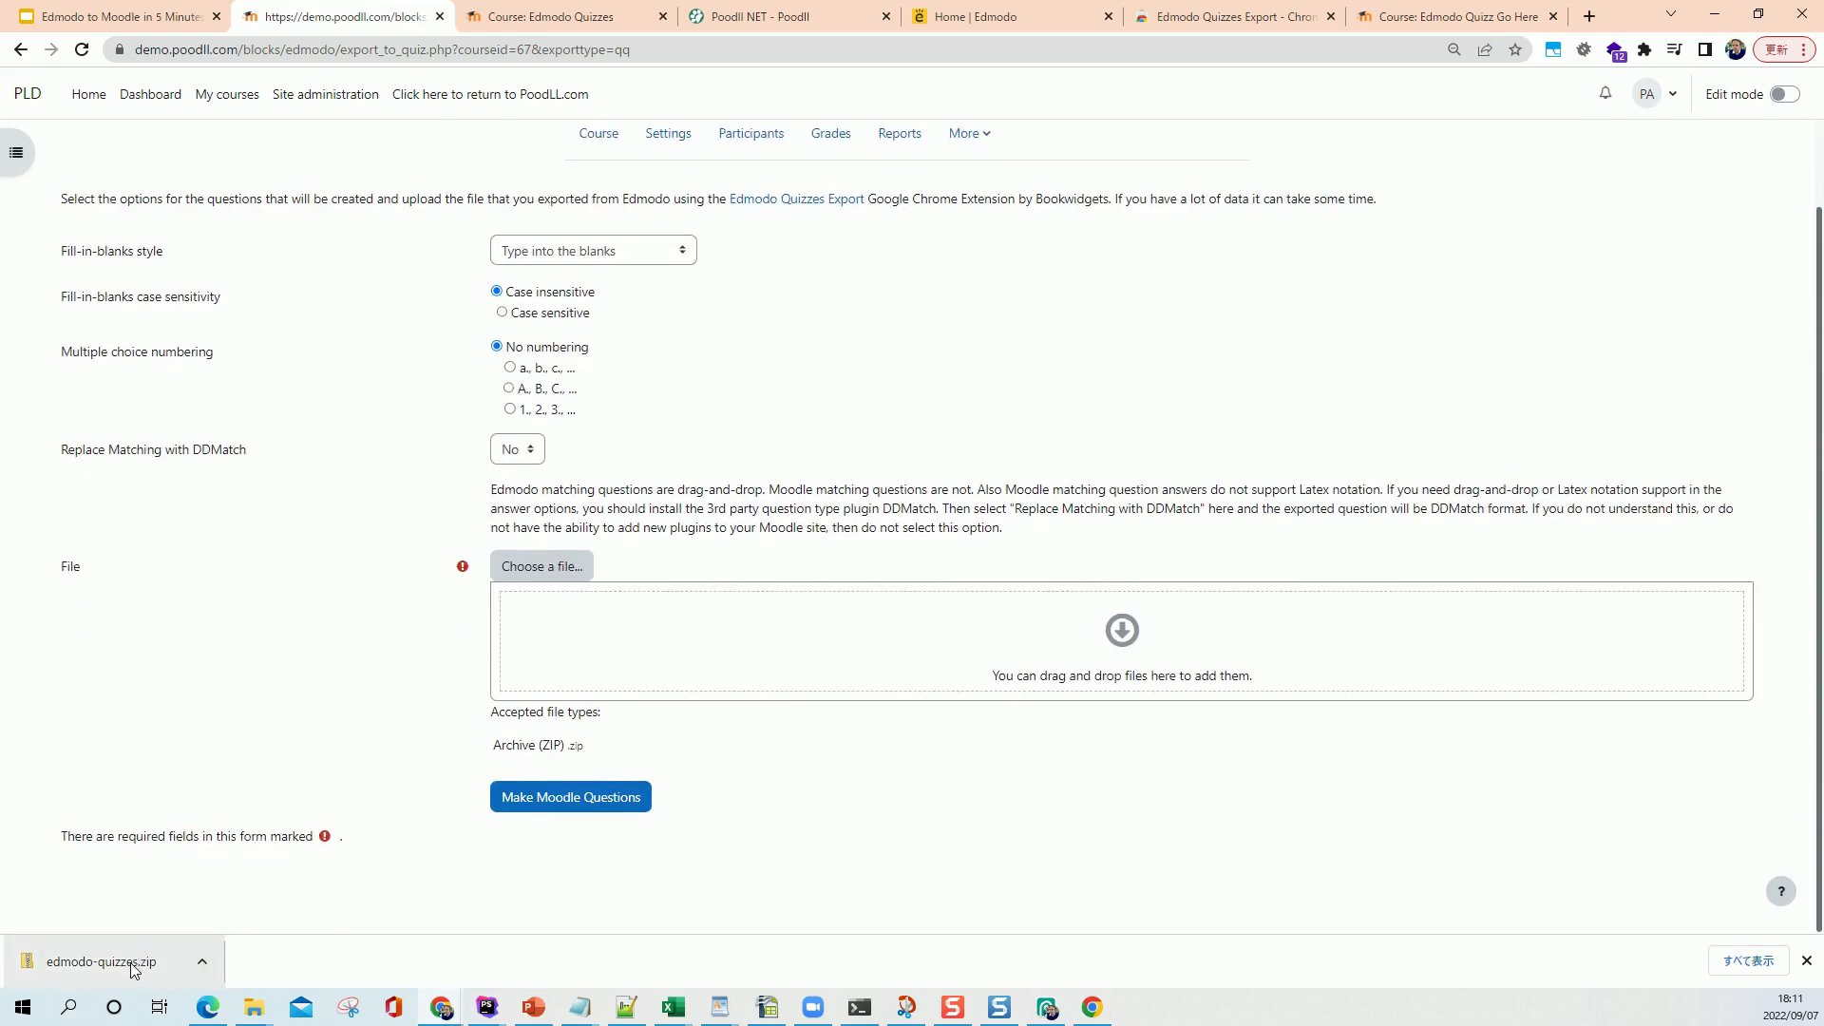
scroll(315, 783, "up", 1)
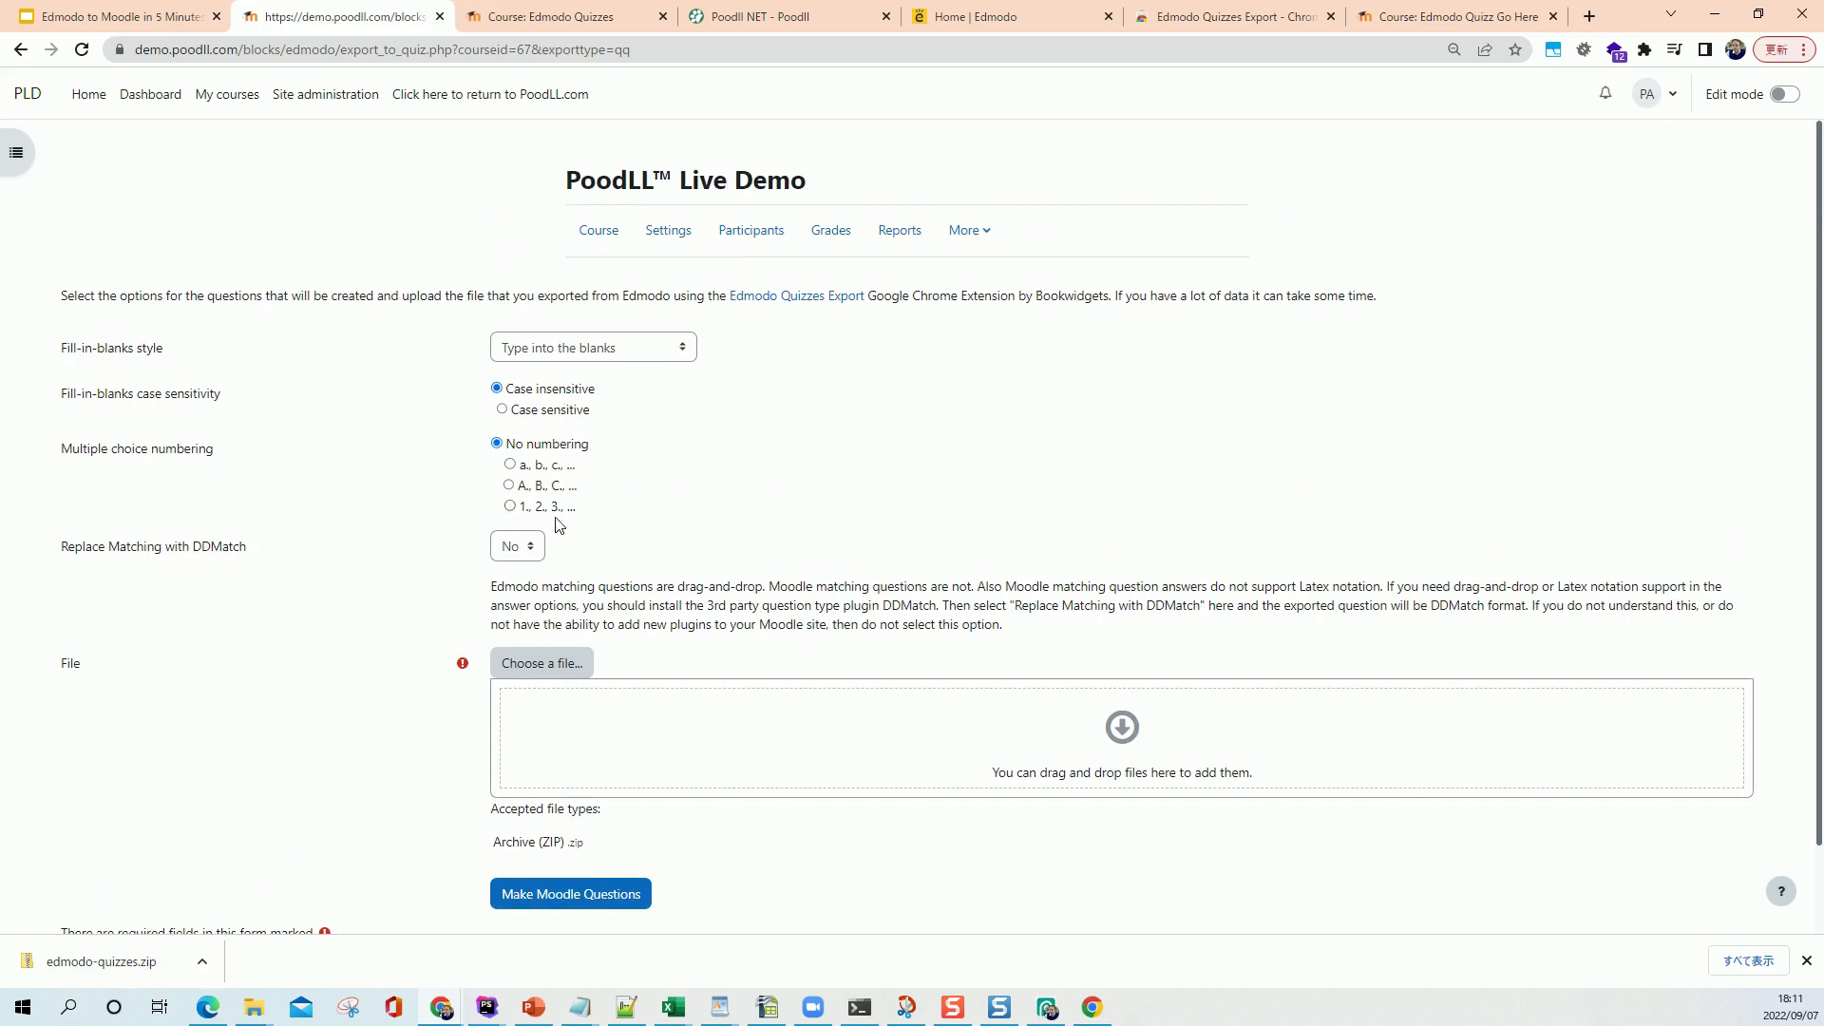
scroll(180, 875, "down", 1)
scroll(181, 875, "up", 1)
left_click_drag(95, 962, 624, 725)
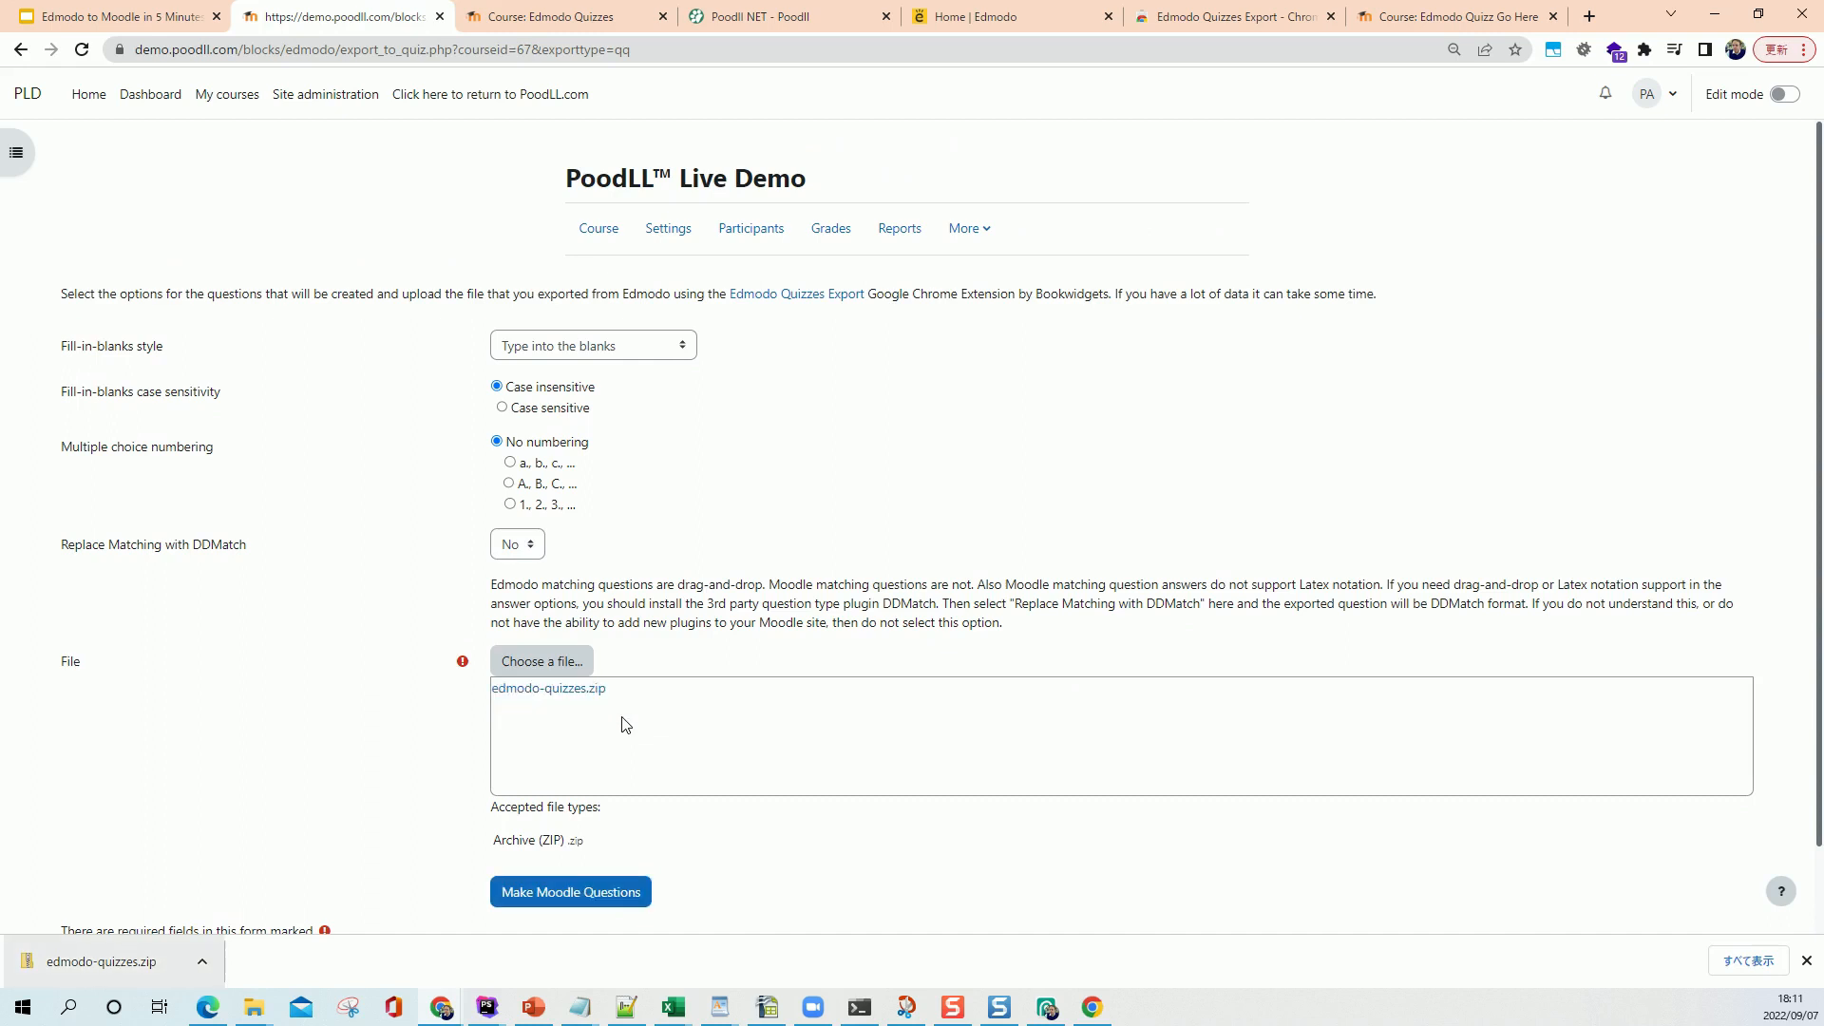
- Make the Moodle questions from the uploaded zip and save them as edmodoimportdata.xml in the Pictures folder
scroll(298, 693, "down", 1)
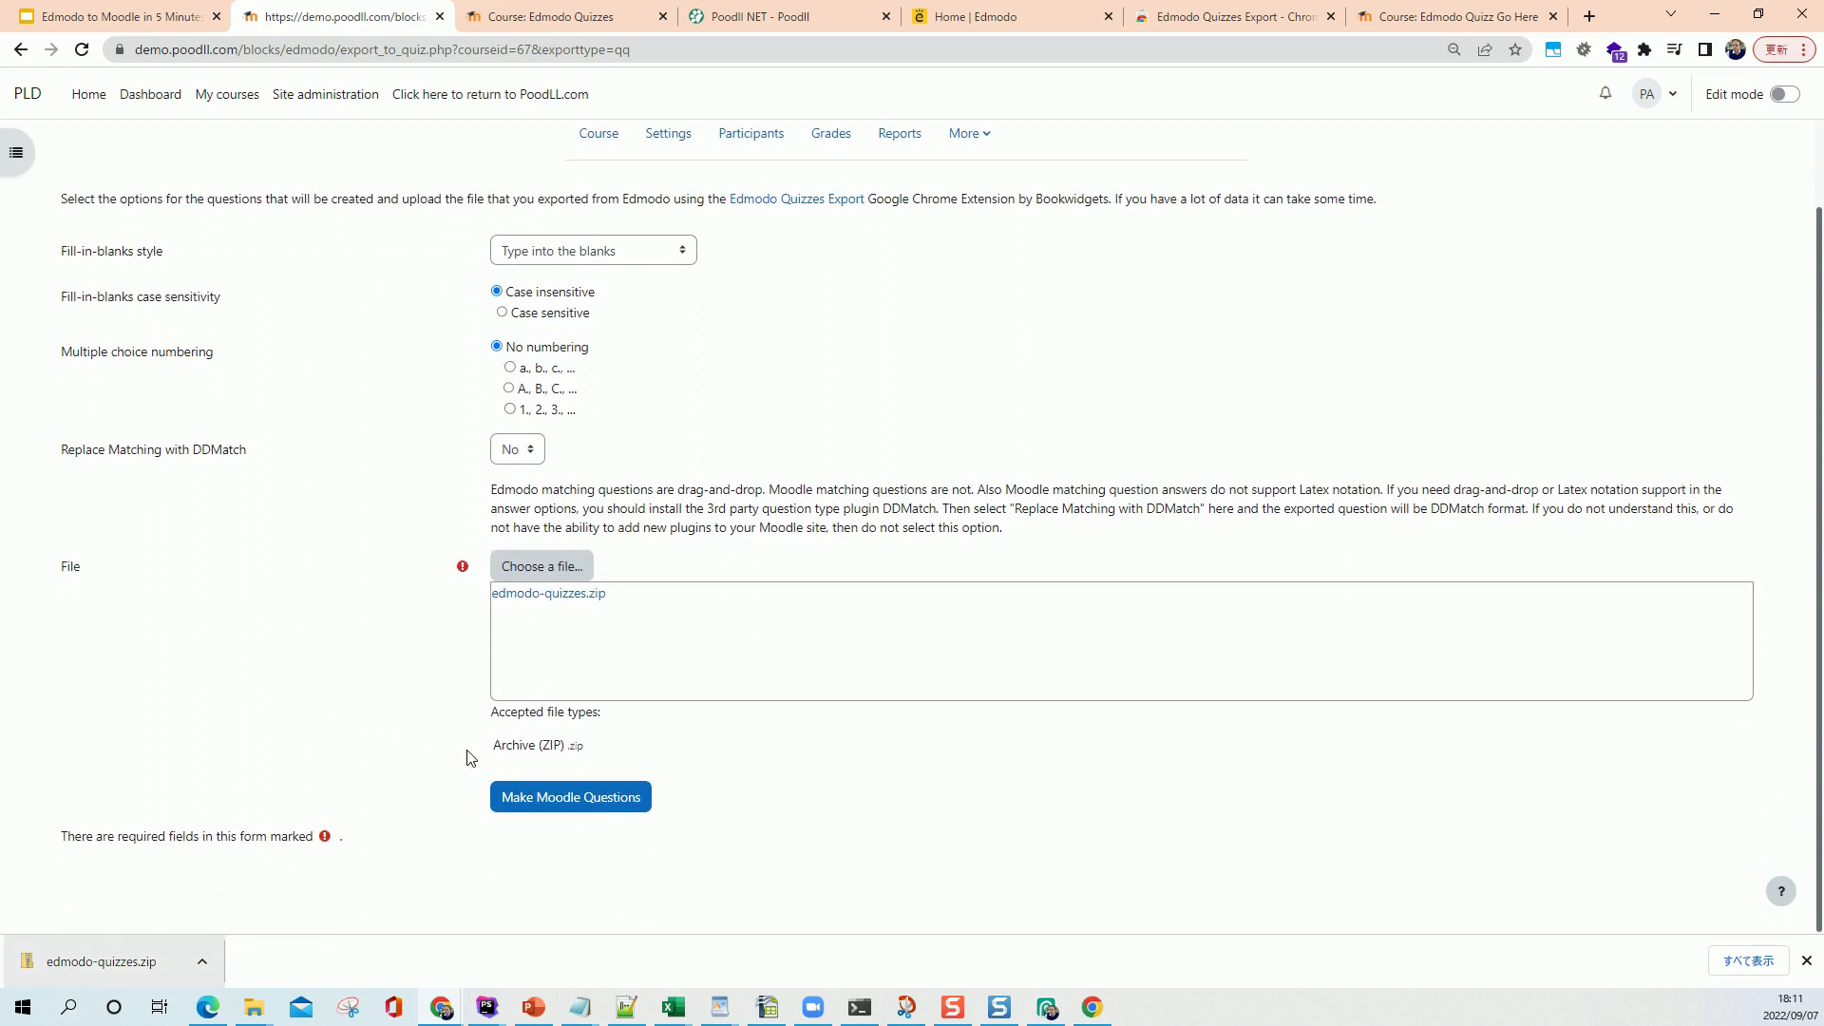
left_click(558, 806)
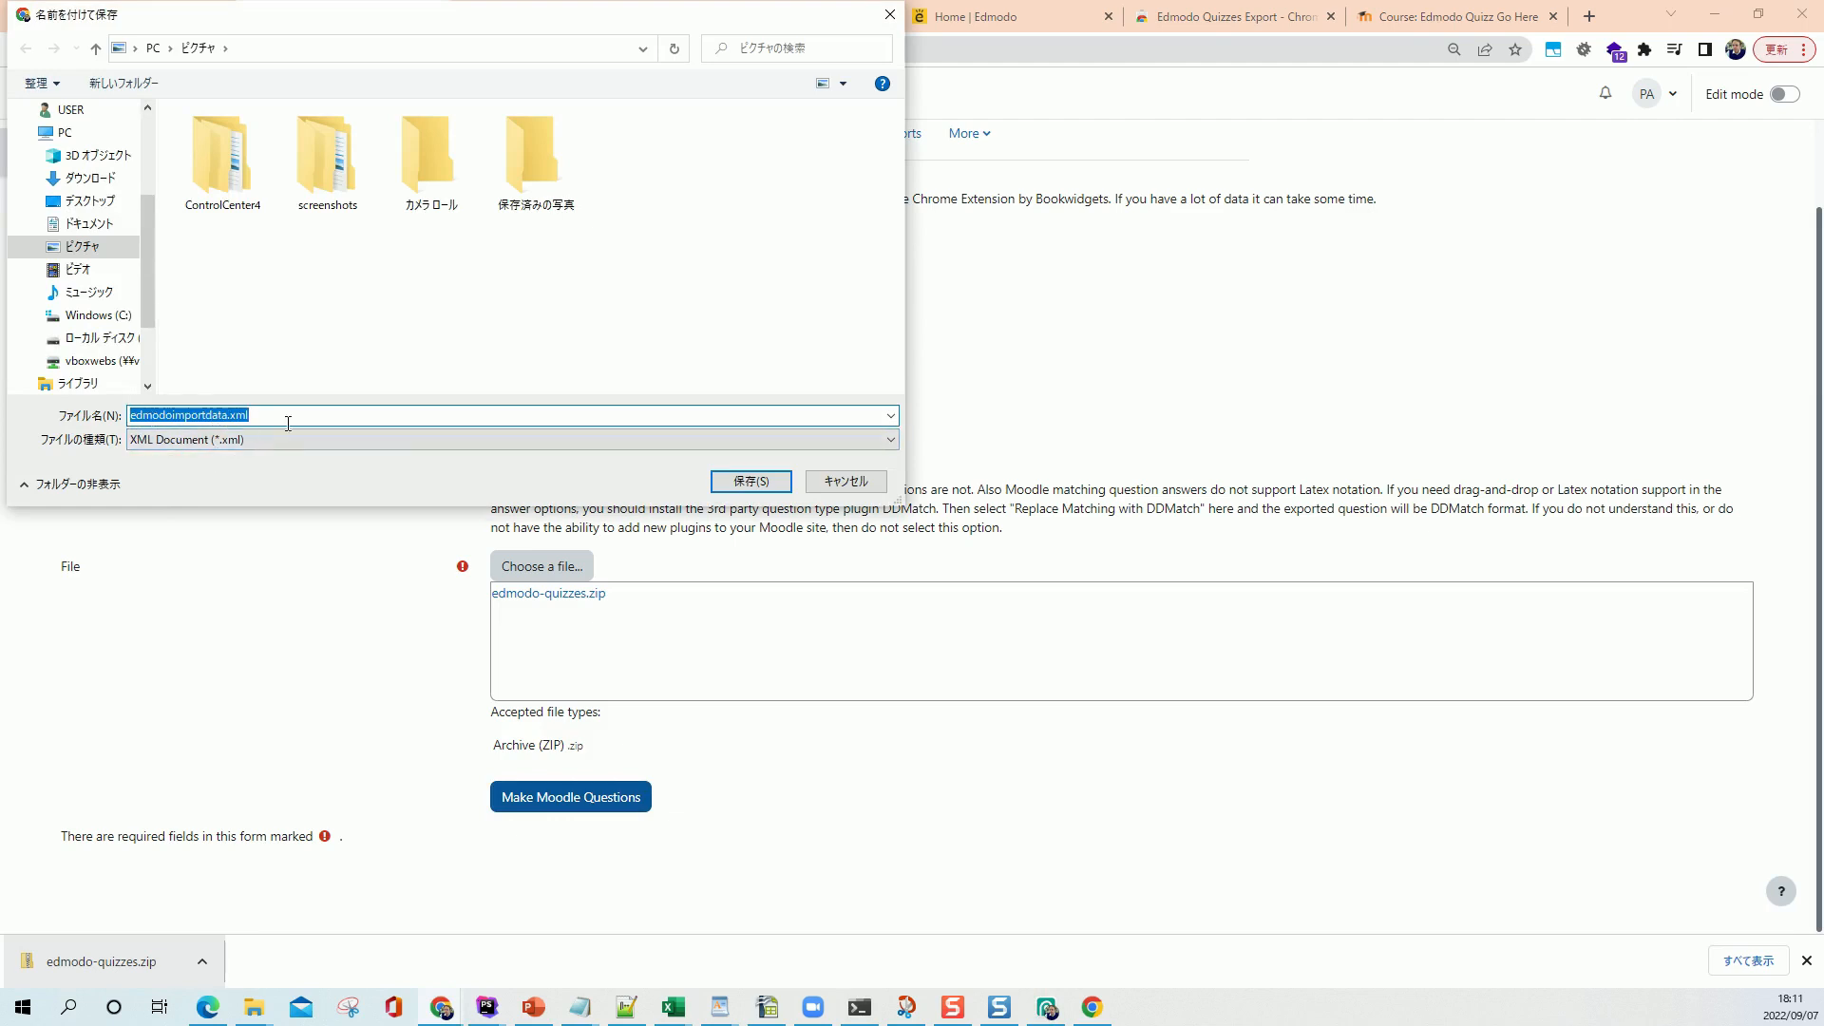
left_click(733, 482)
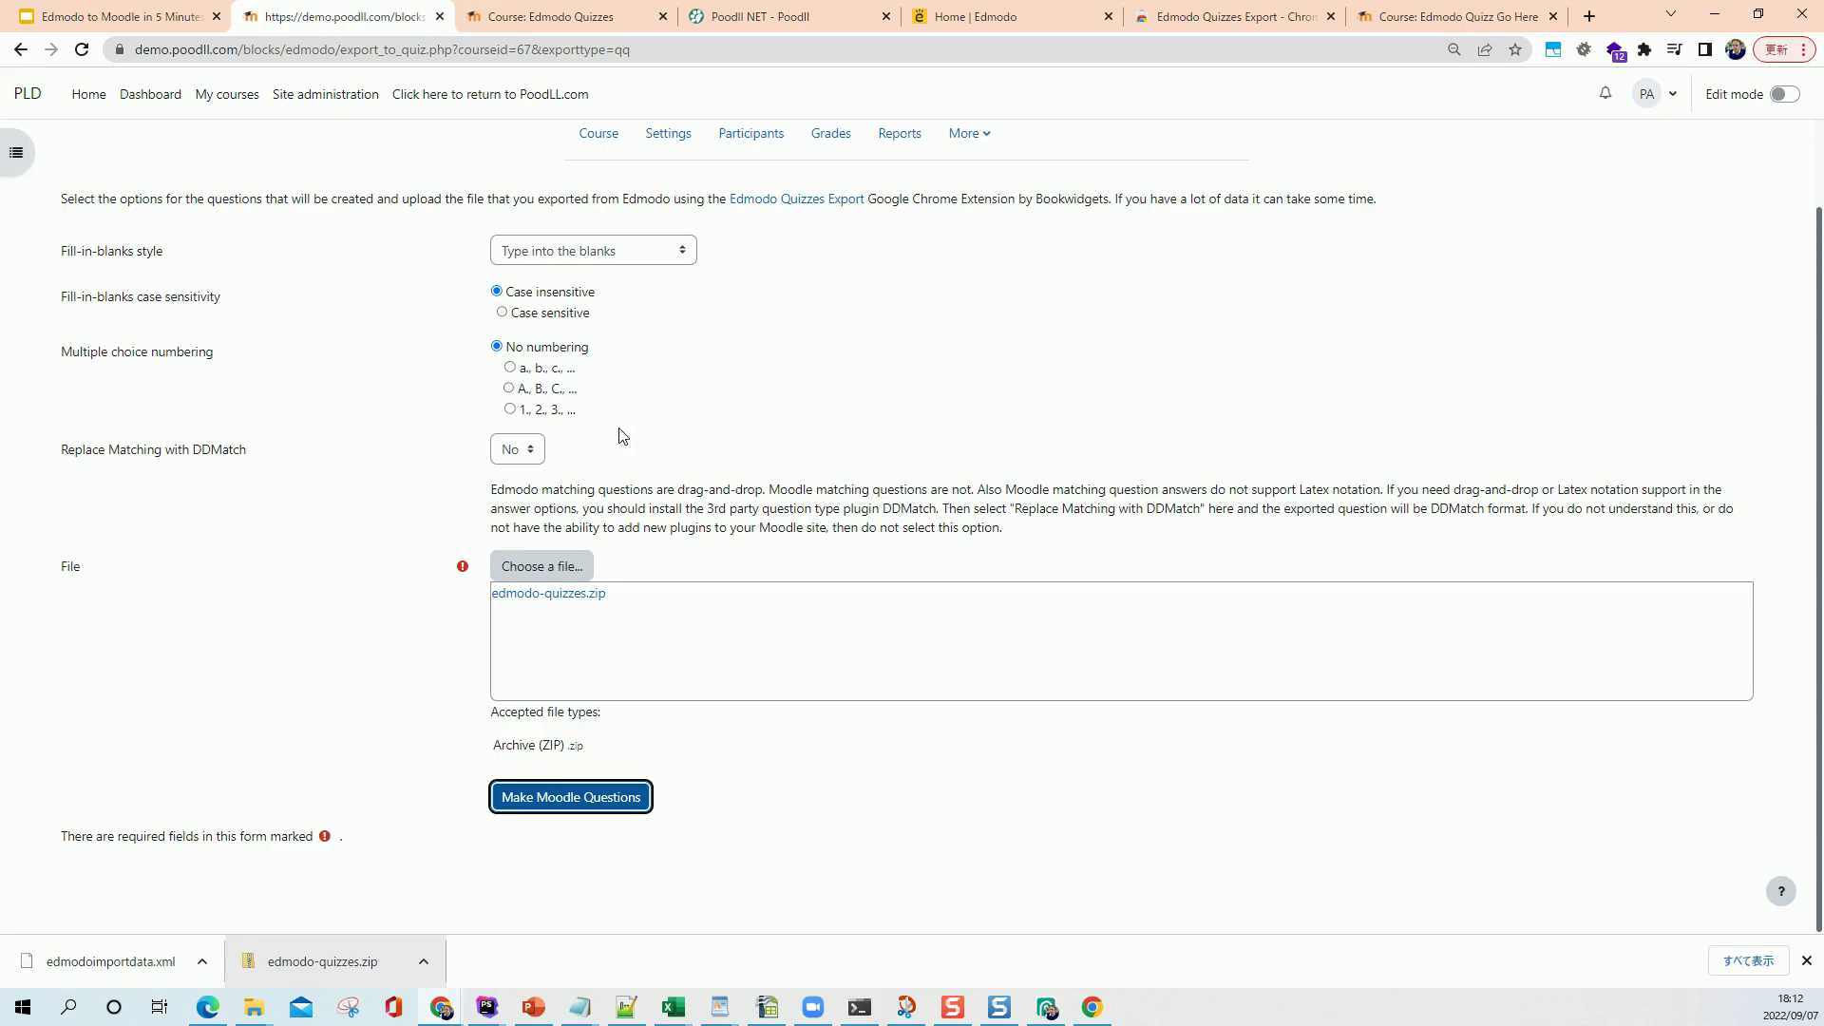
- Switch to the Edmodo Quizzes course on the MoodleCloud site and open question import in its question bank
left_click(568, 26)
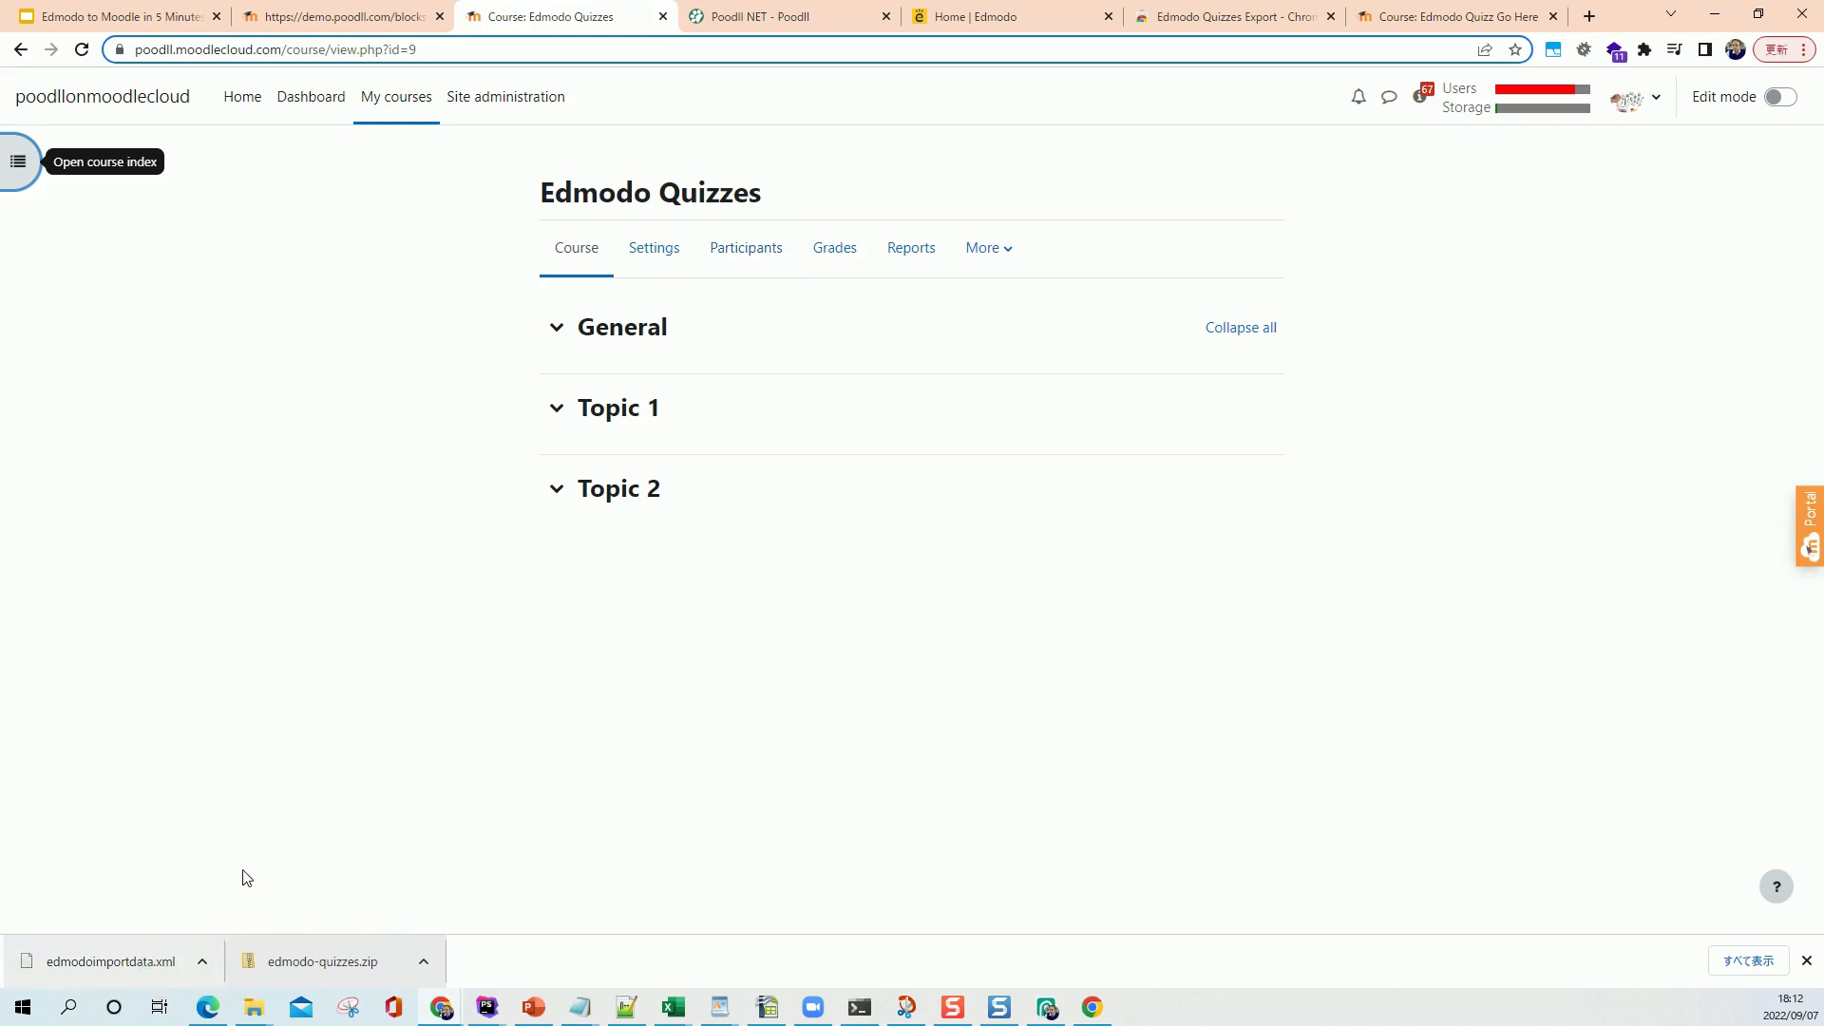
left_click(1001, 250)
left_click(1012, 300)
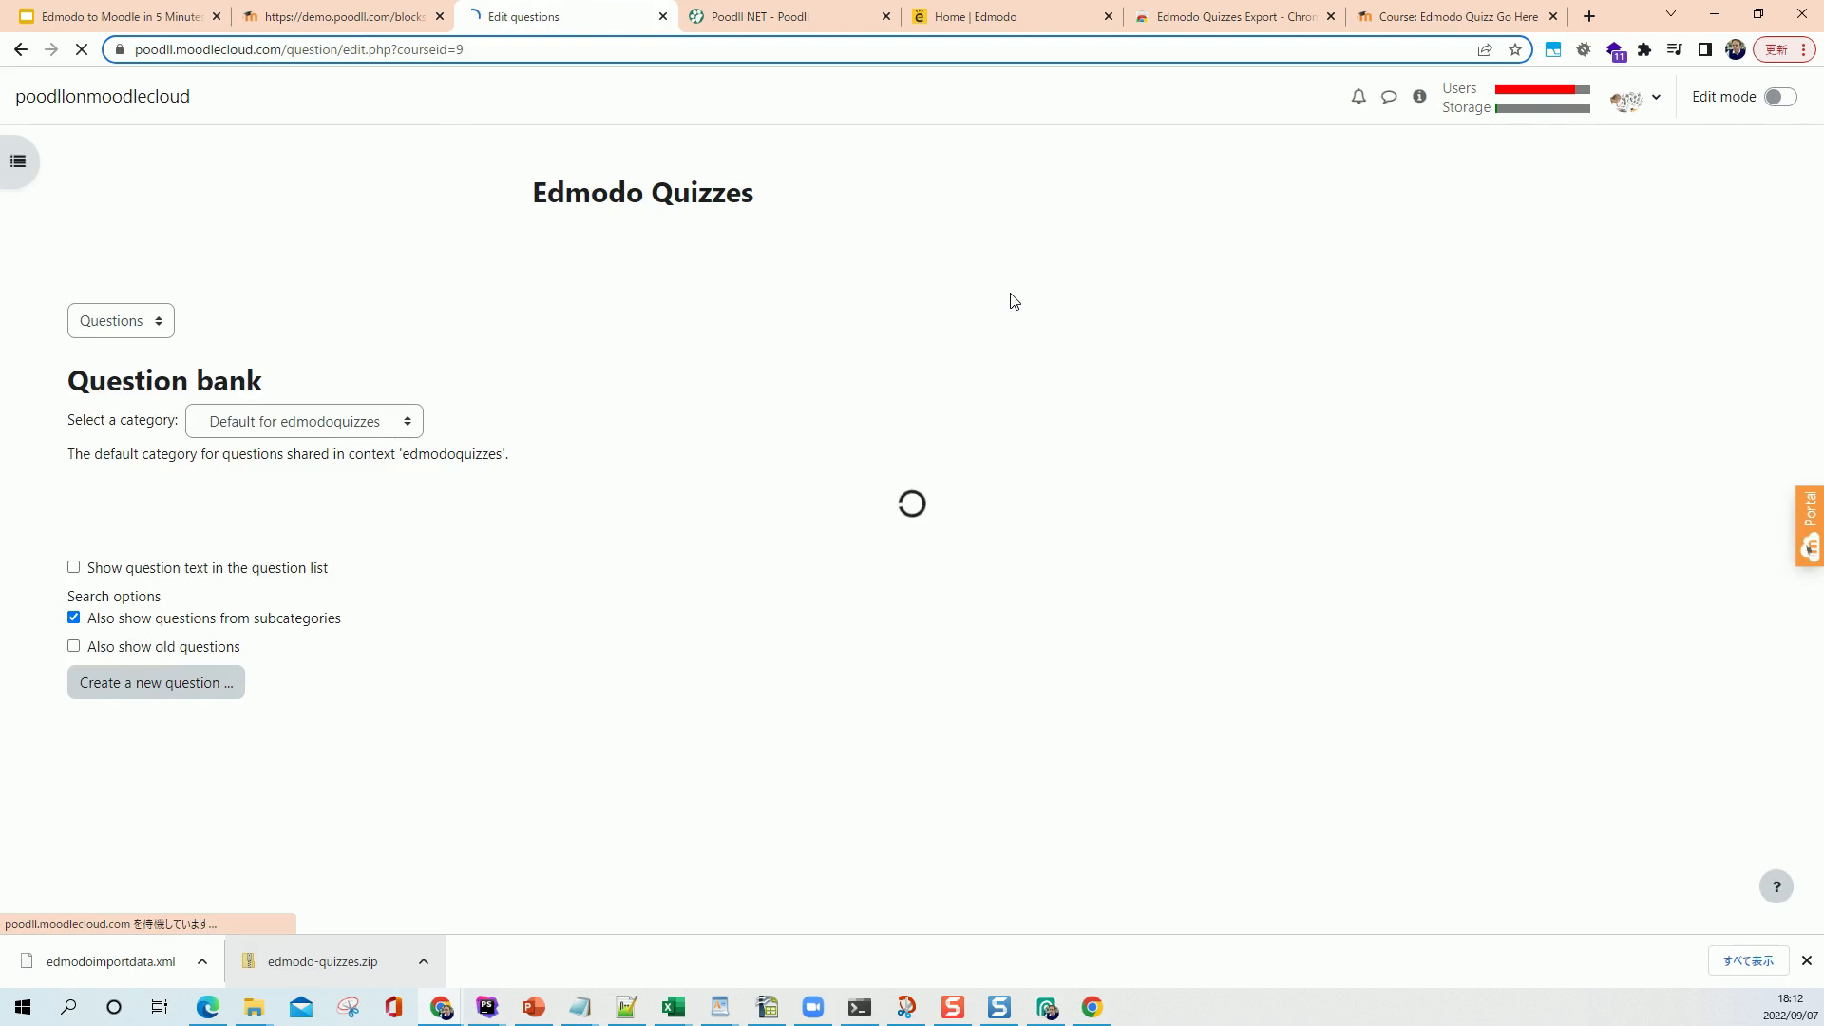
left_click(158, 329)
left_click(149, 397)
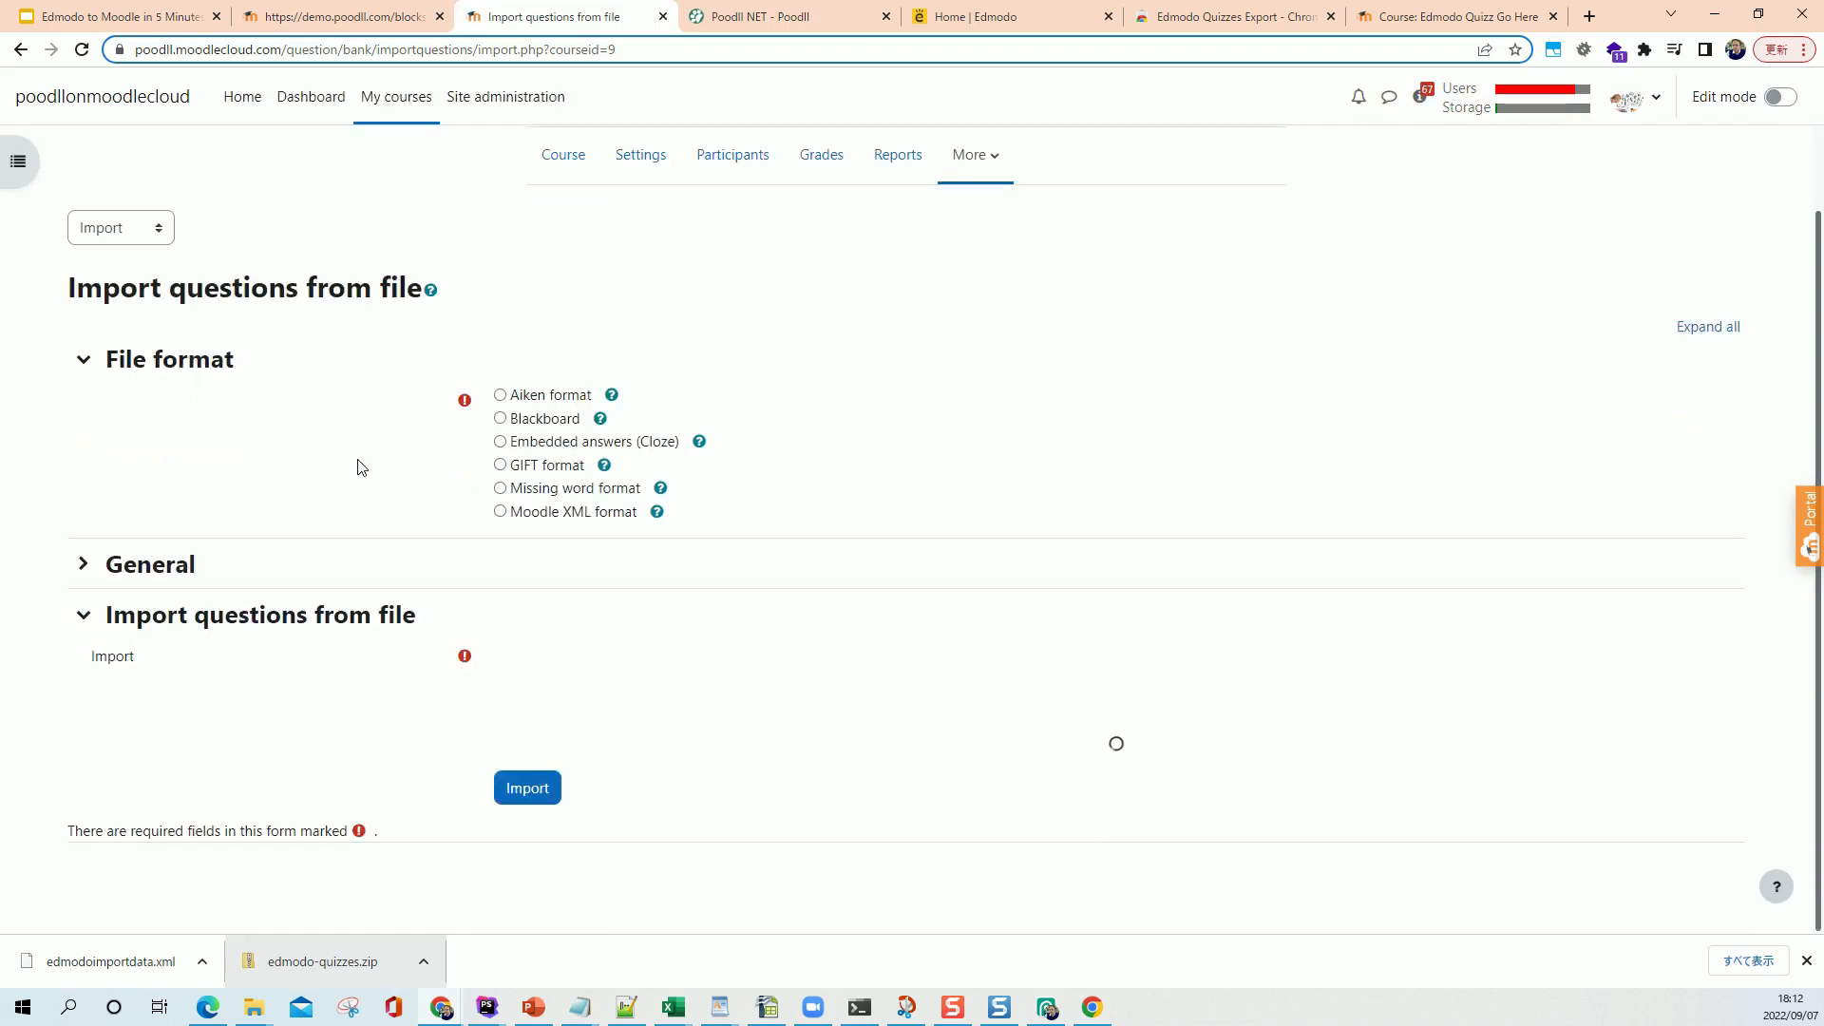
- Import edmodoimportdata.xml in Moodle XML format into the question bank and check the list of question categories
left_click(500, 511)
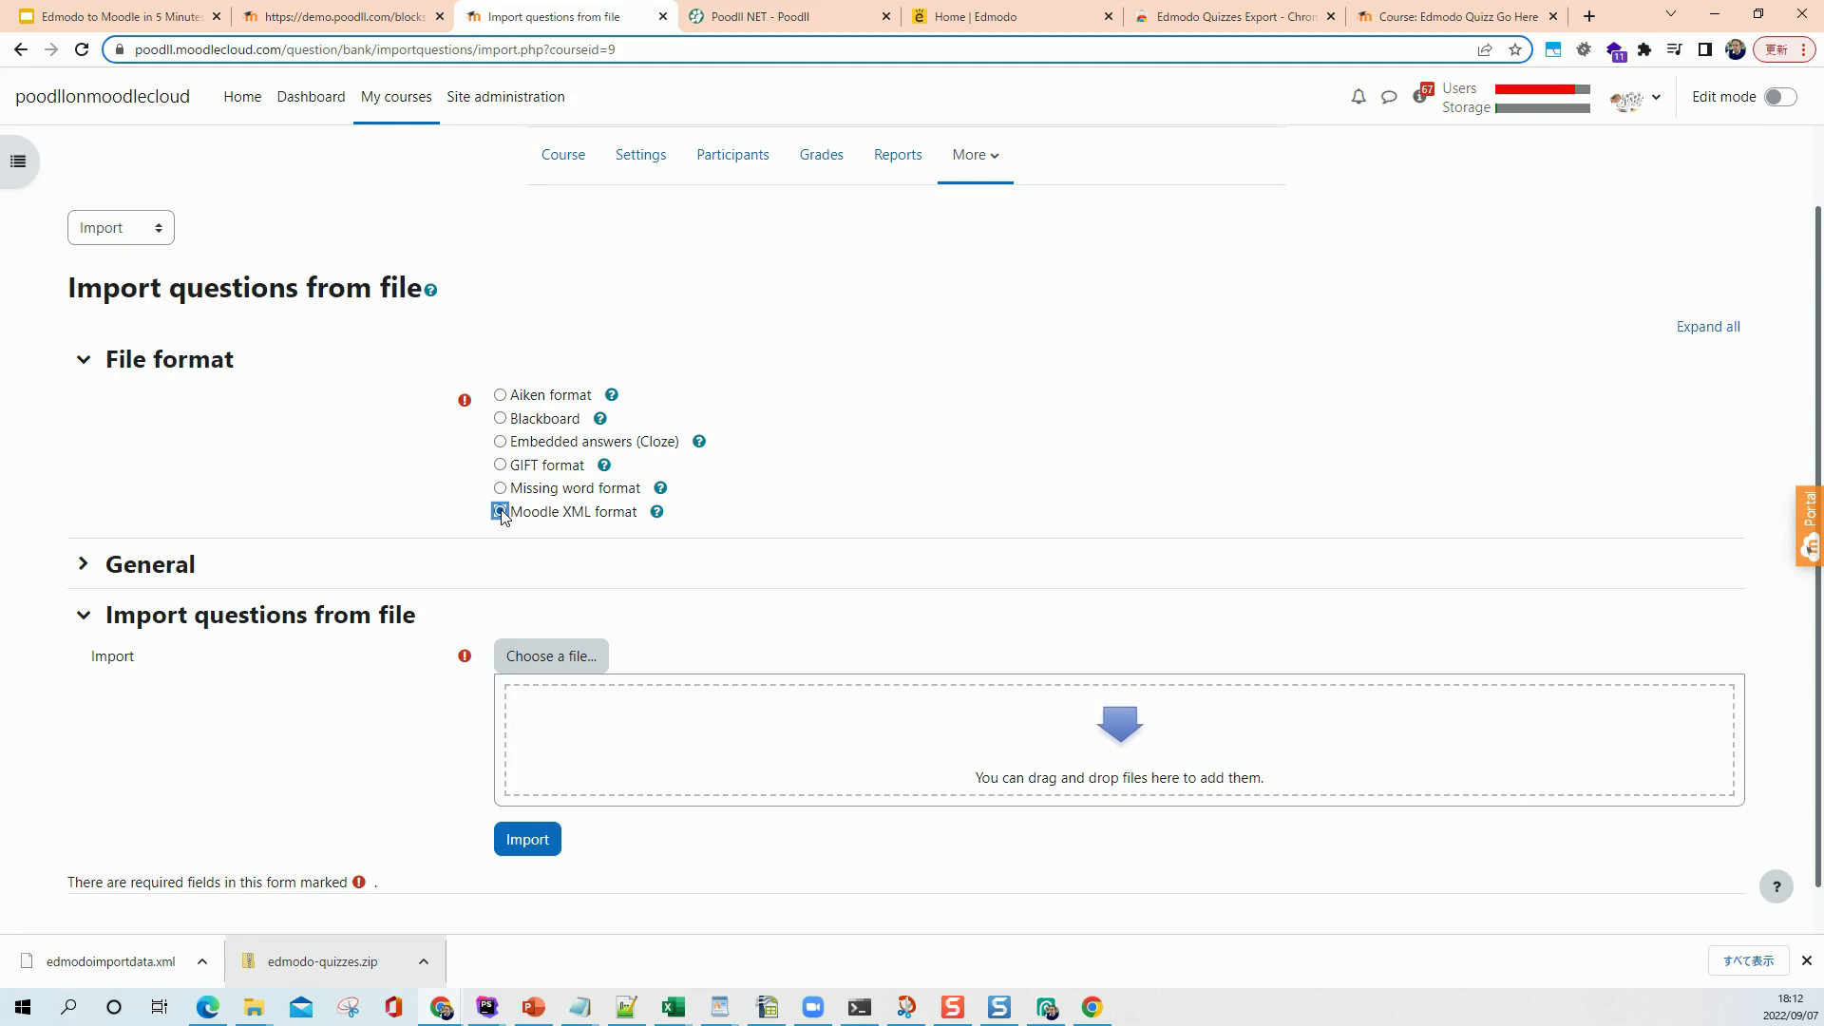
left_click_drag(110, 961, 670, 741)
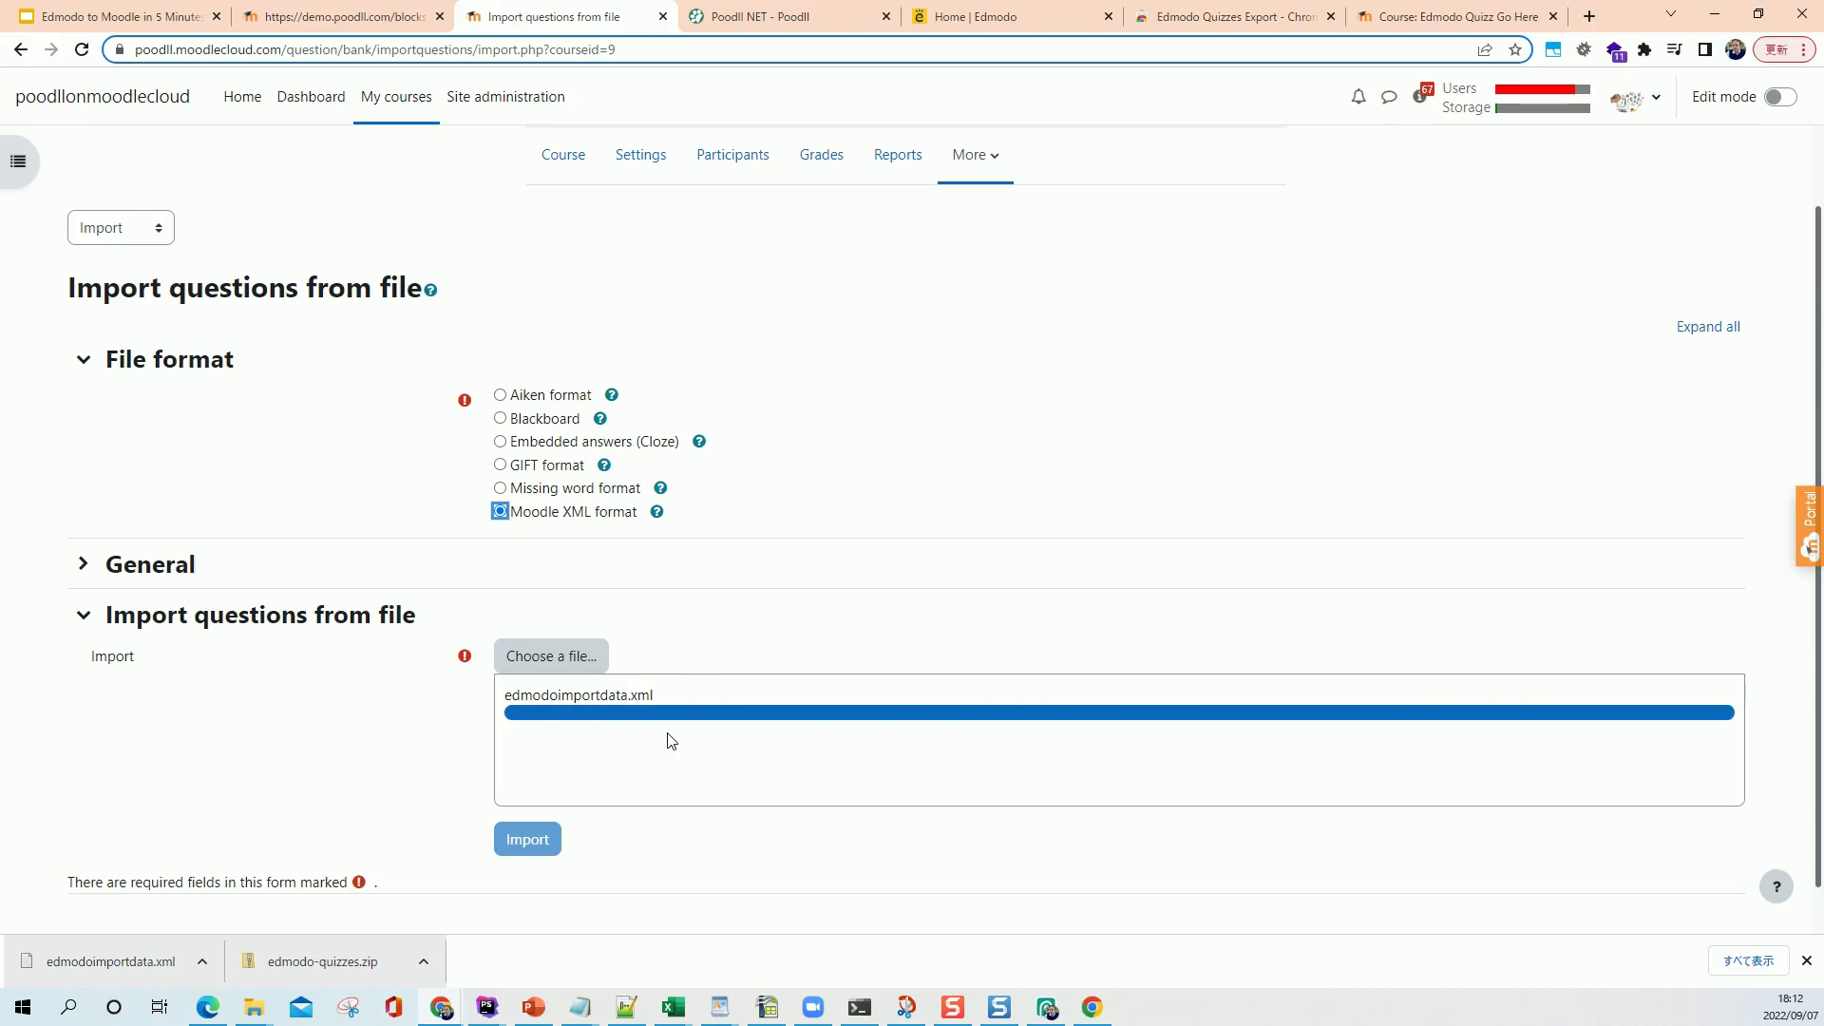
left_click(544, 842)
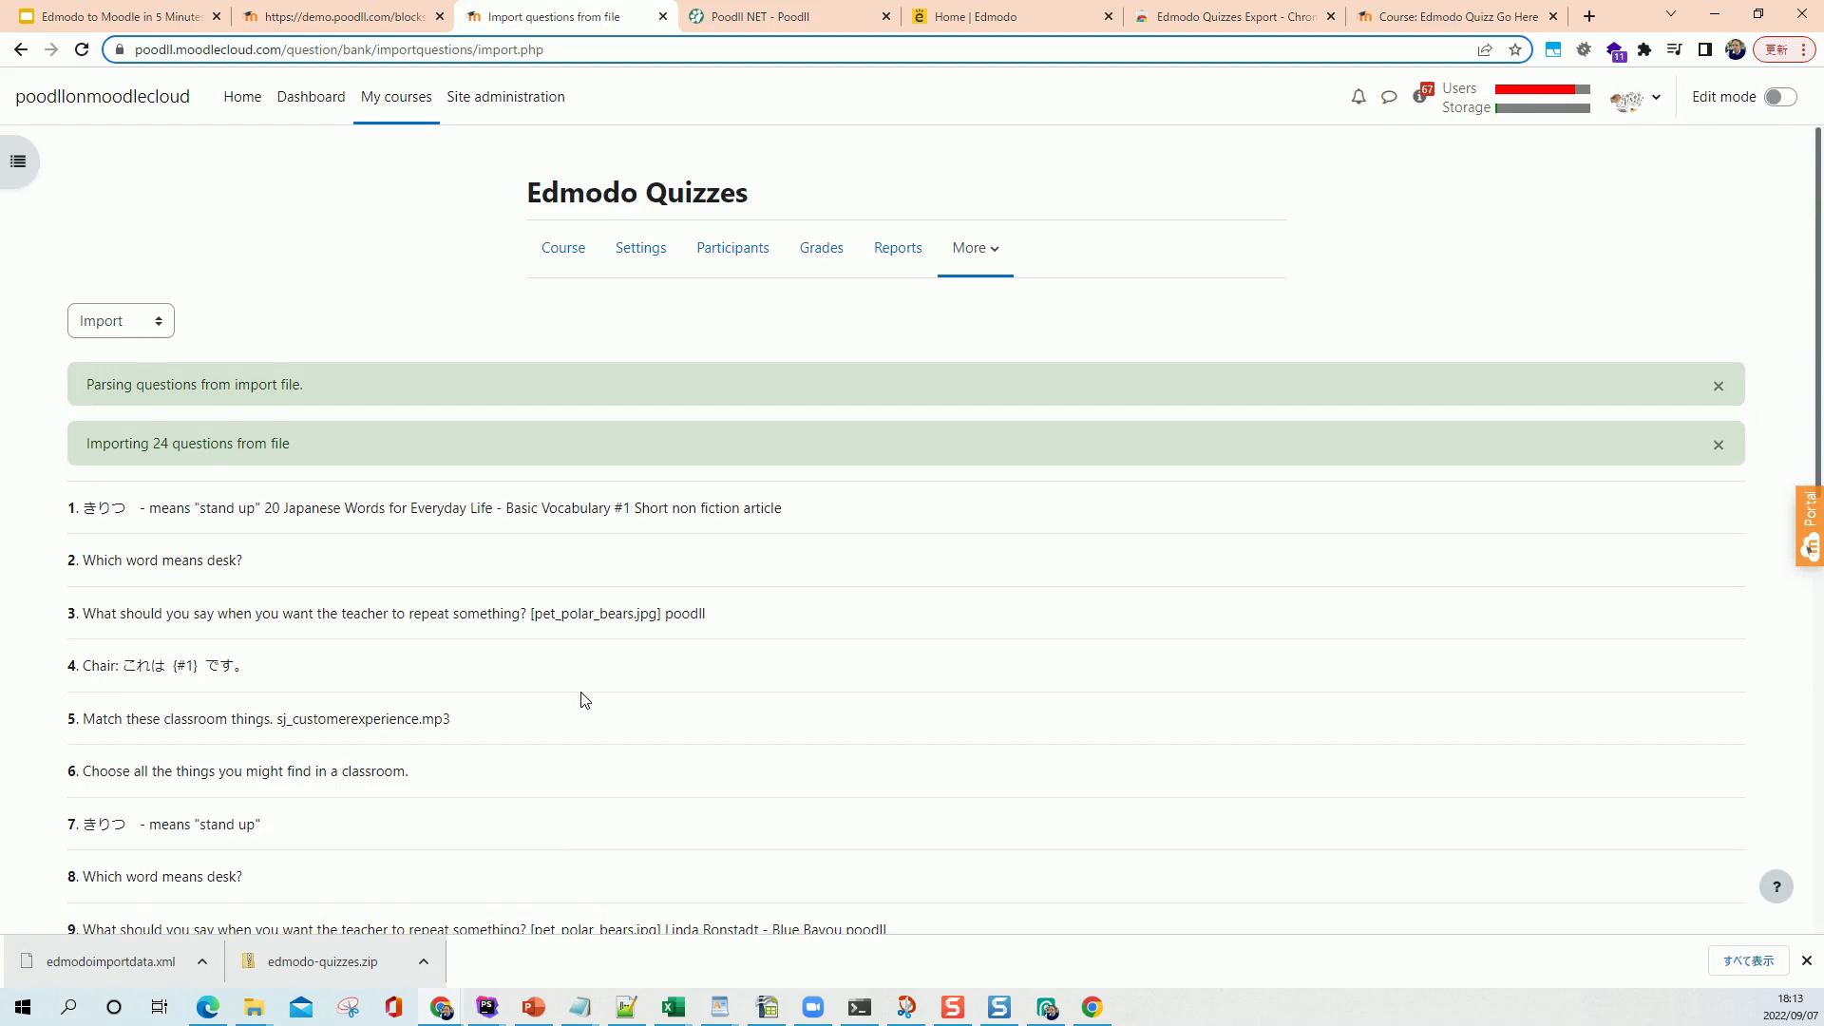
scroll(584, 700, "down", 10)
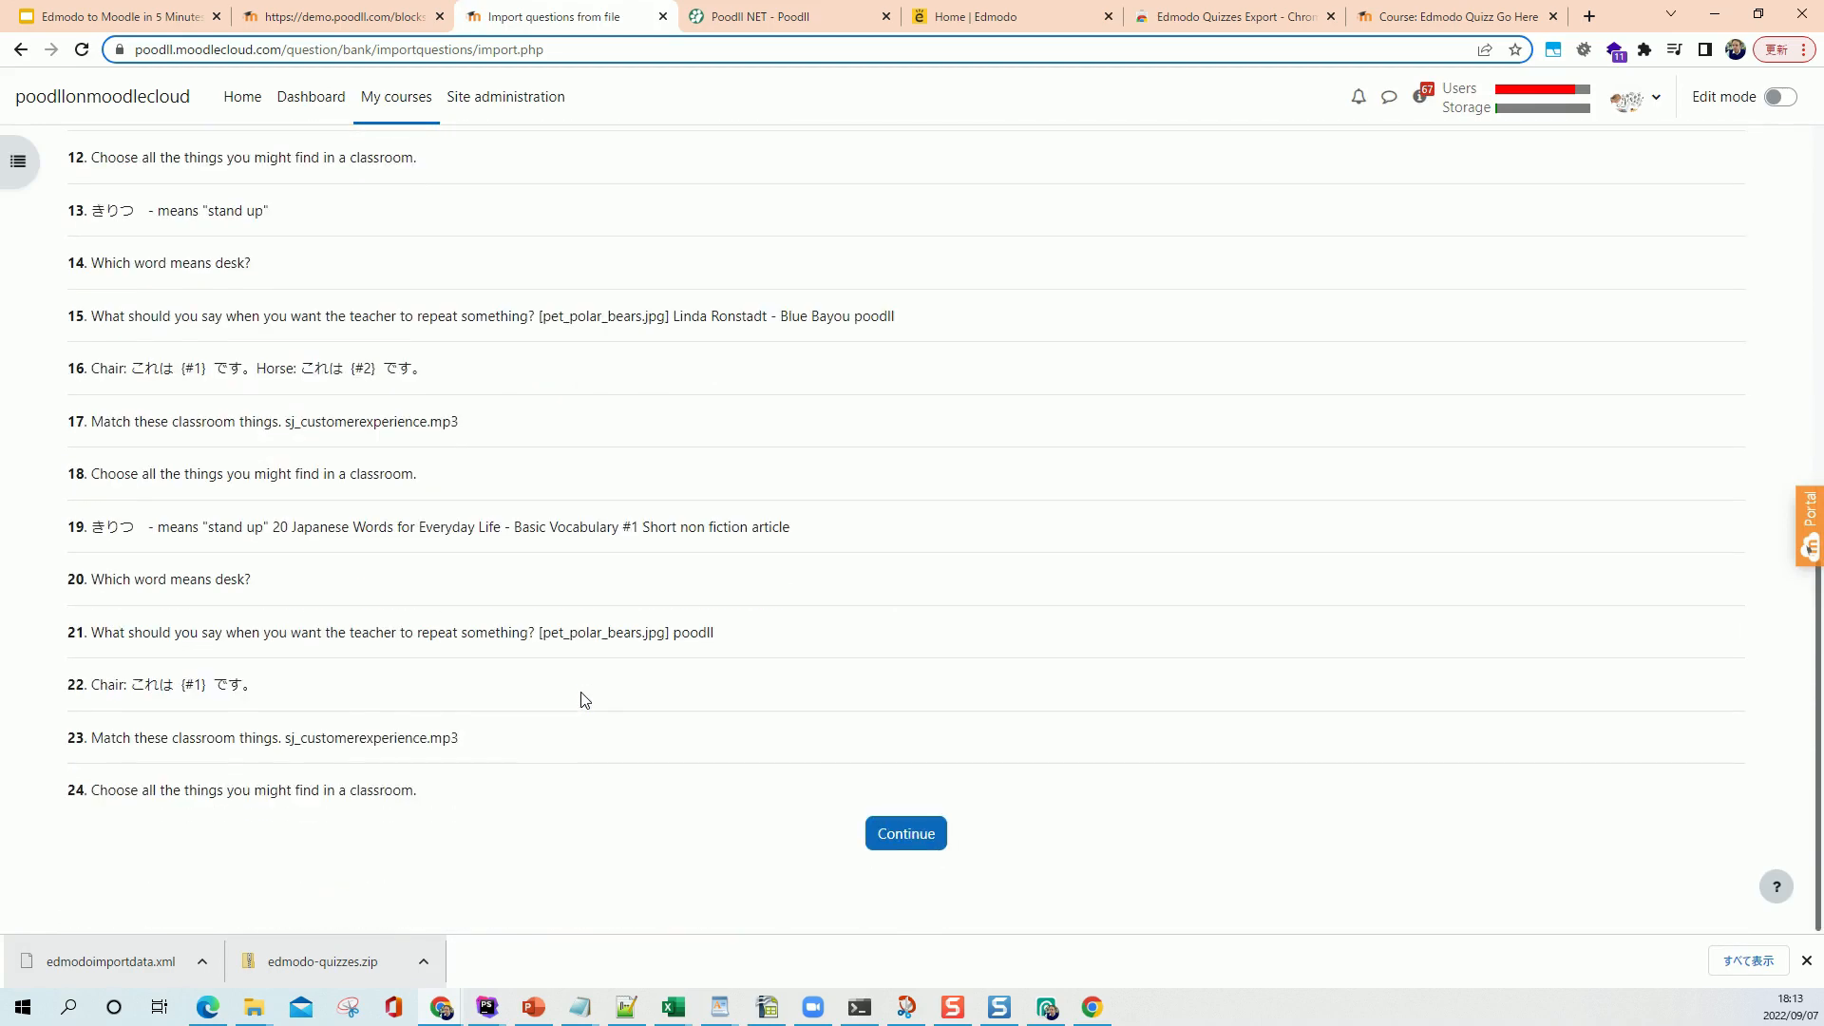
left_click(915, 842)
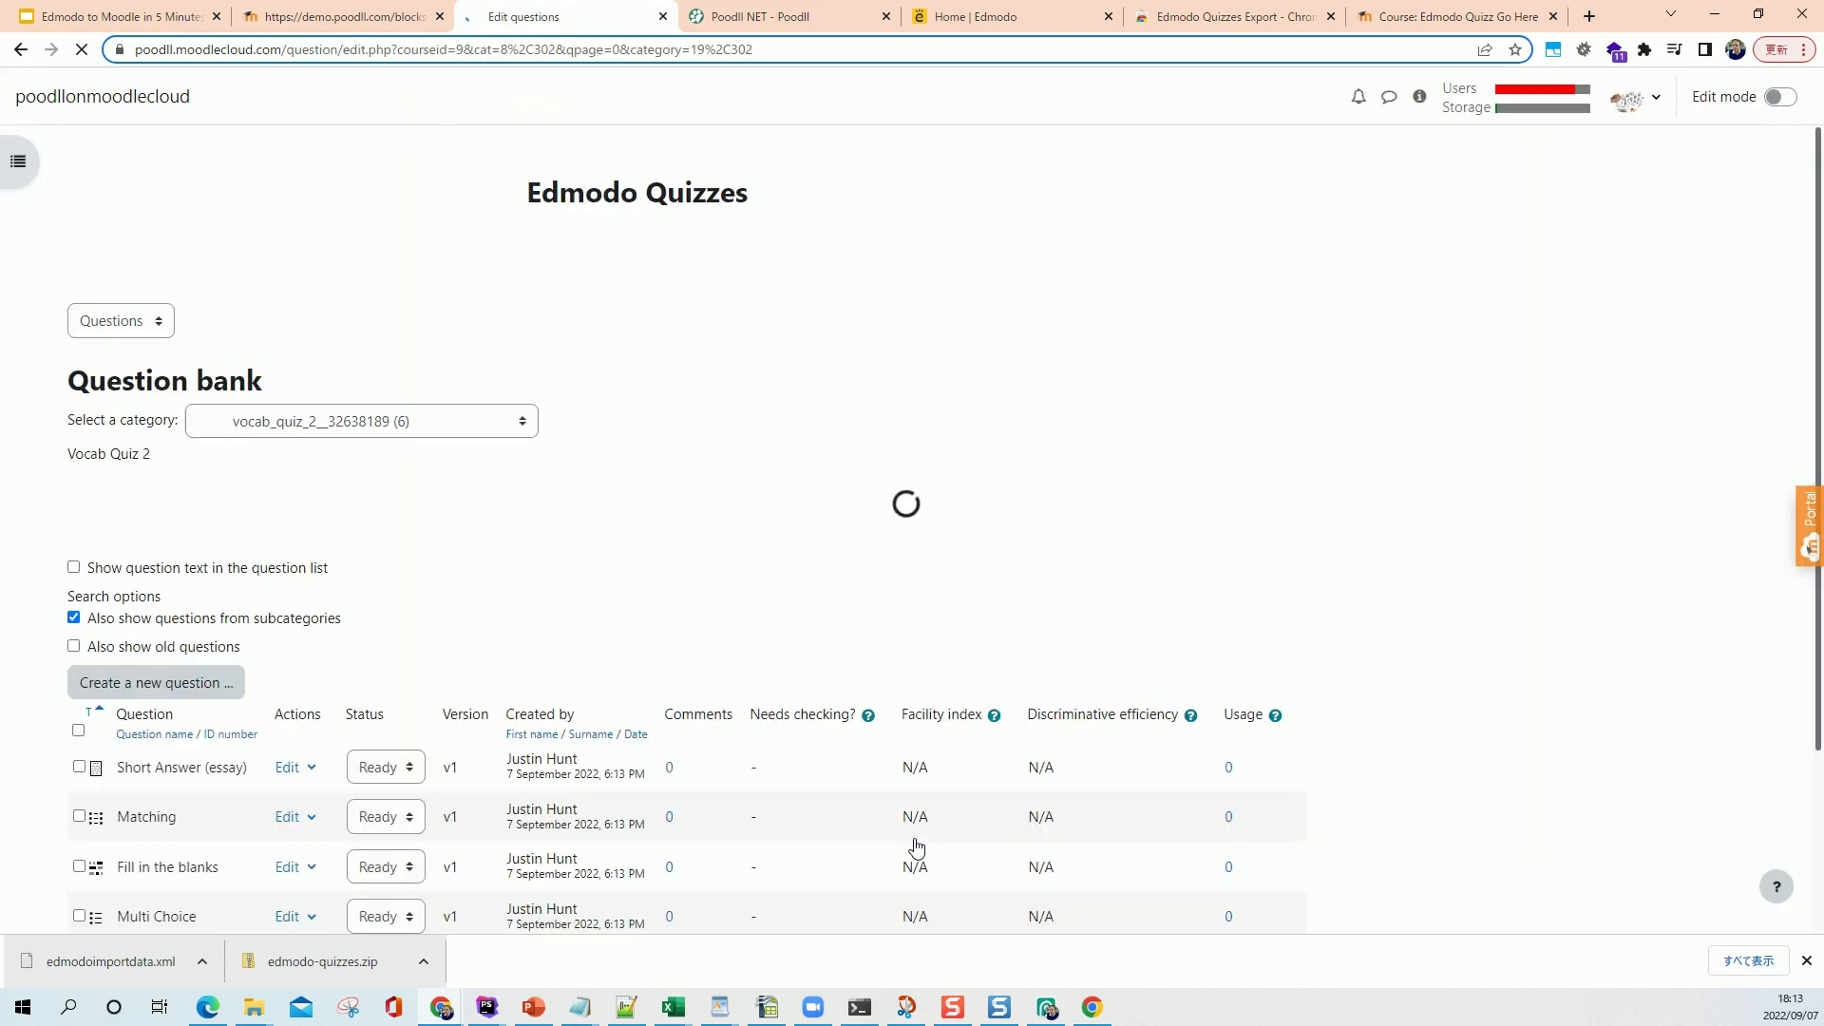
left_click(349, 420)
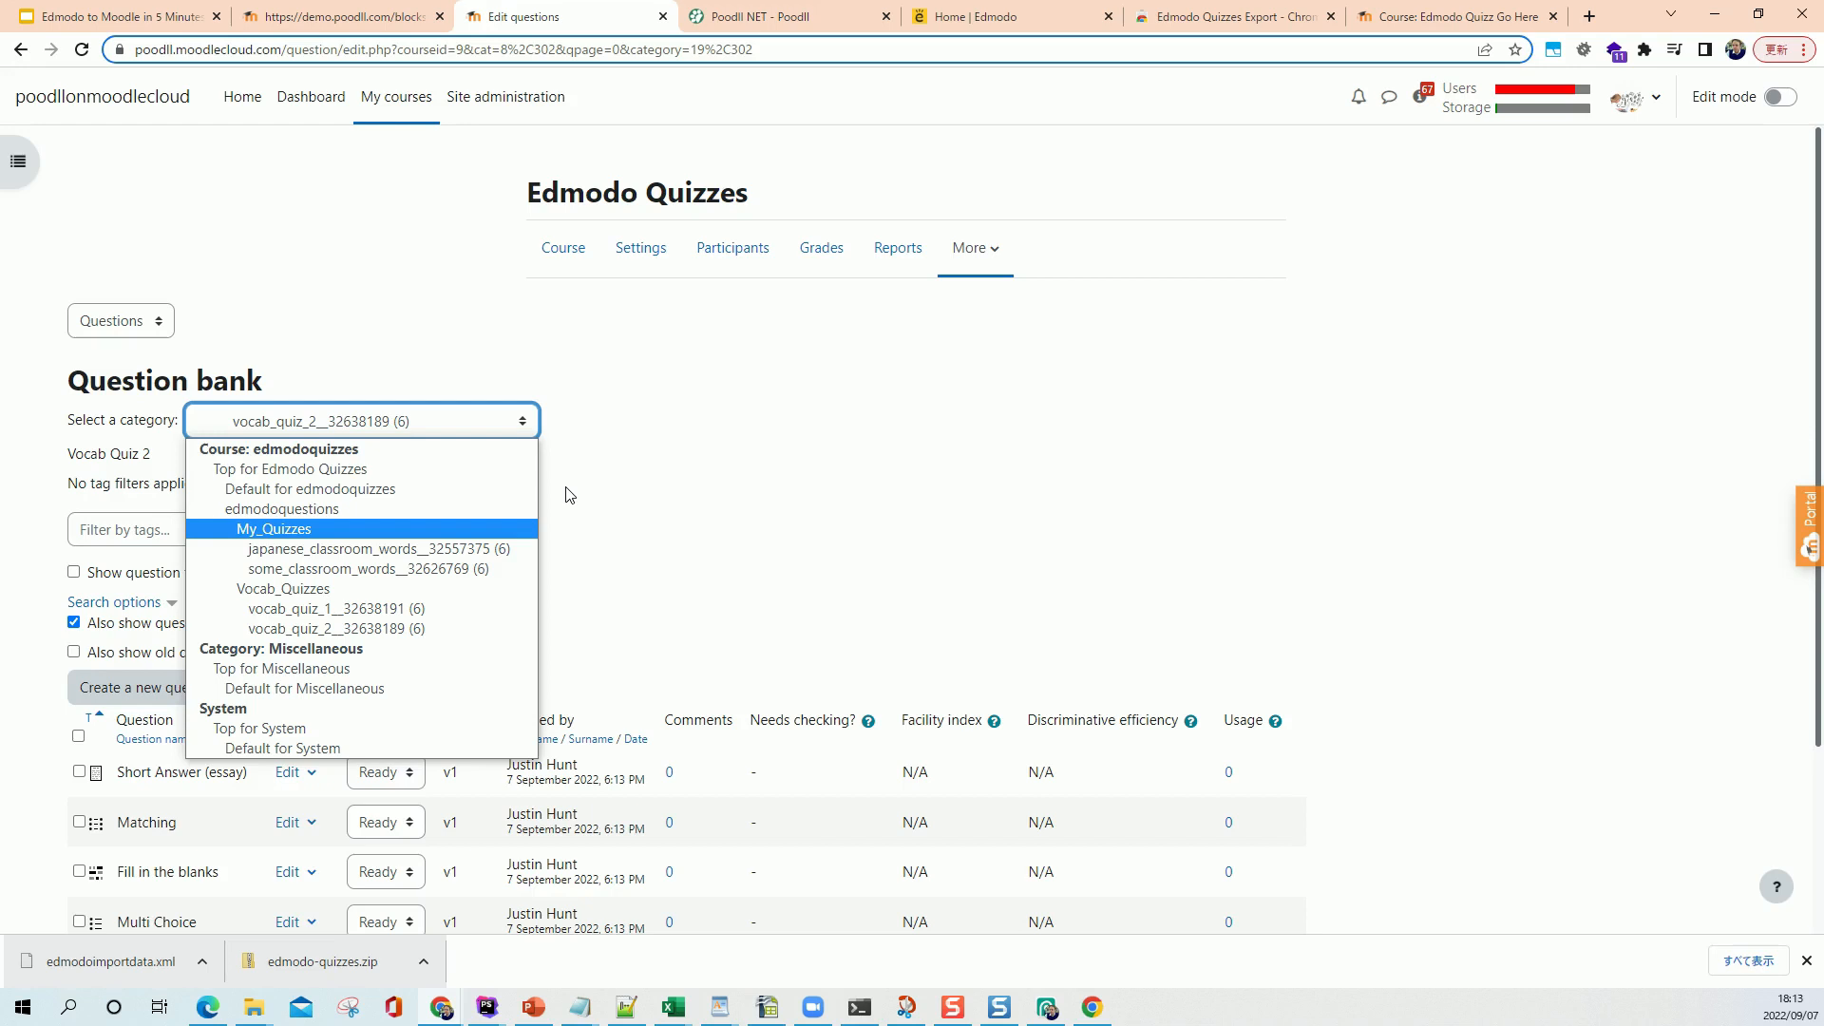
- Enable editing on the Edmodo Quizzes course page and start a new Quiz activity in Topic 1
left_click(566, 252)
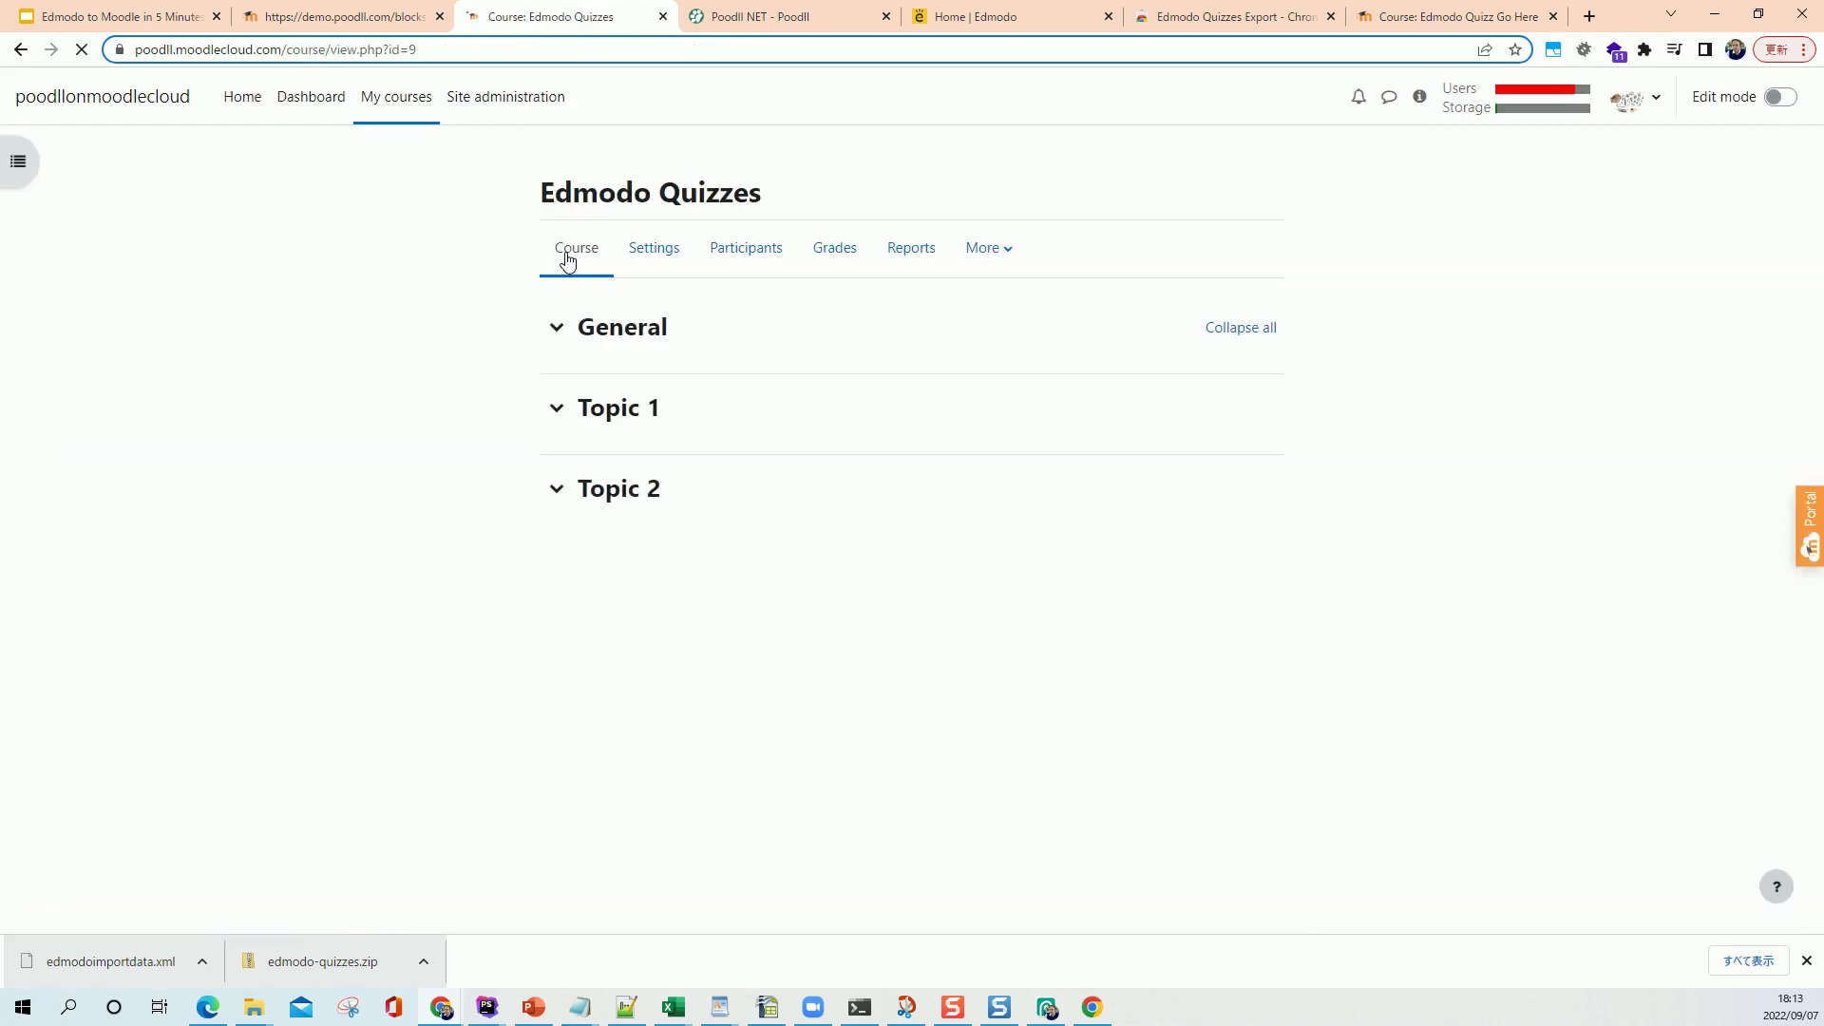
left_click(1772, 100)
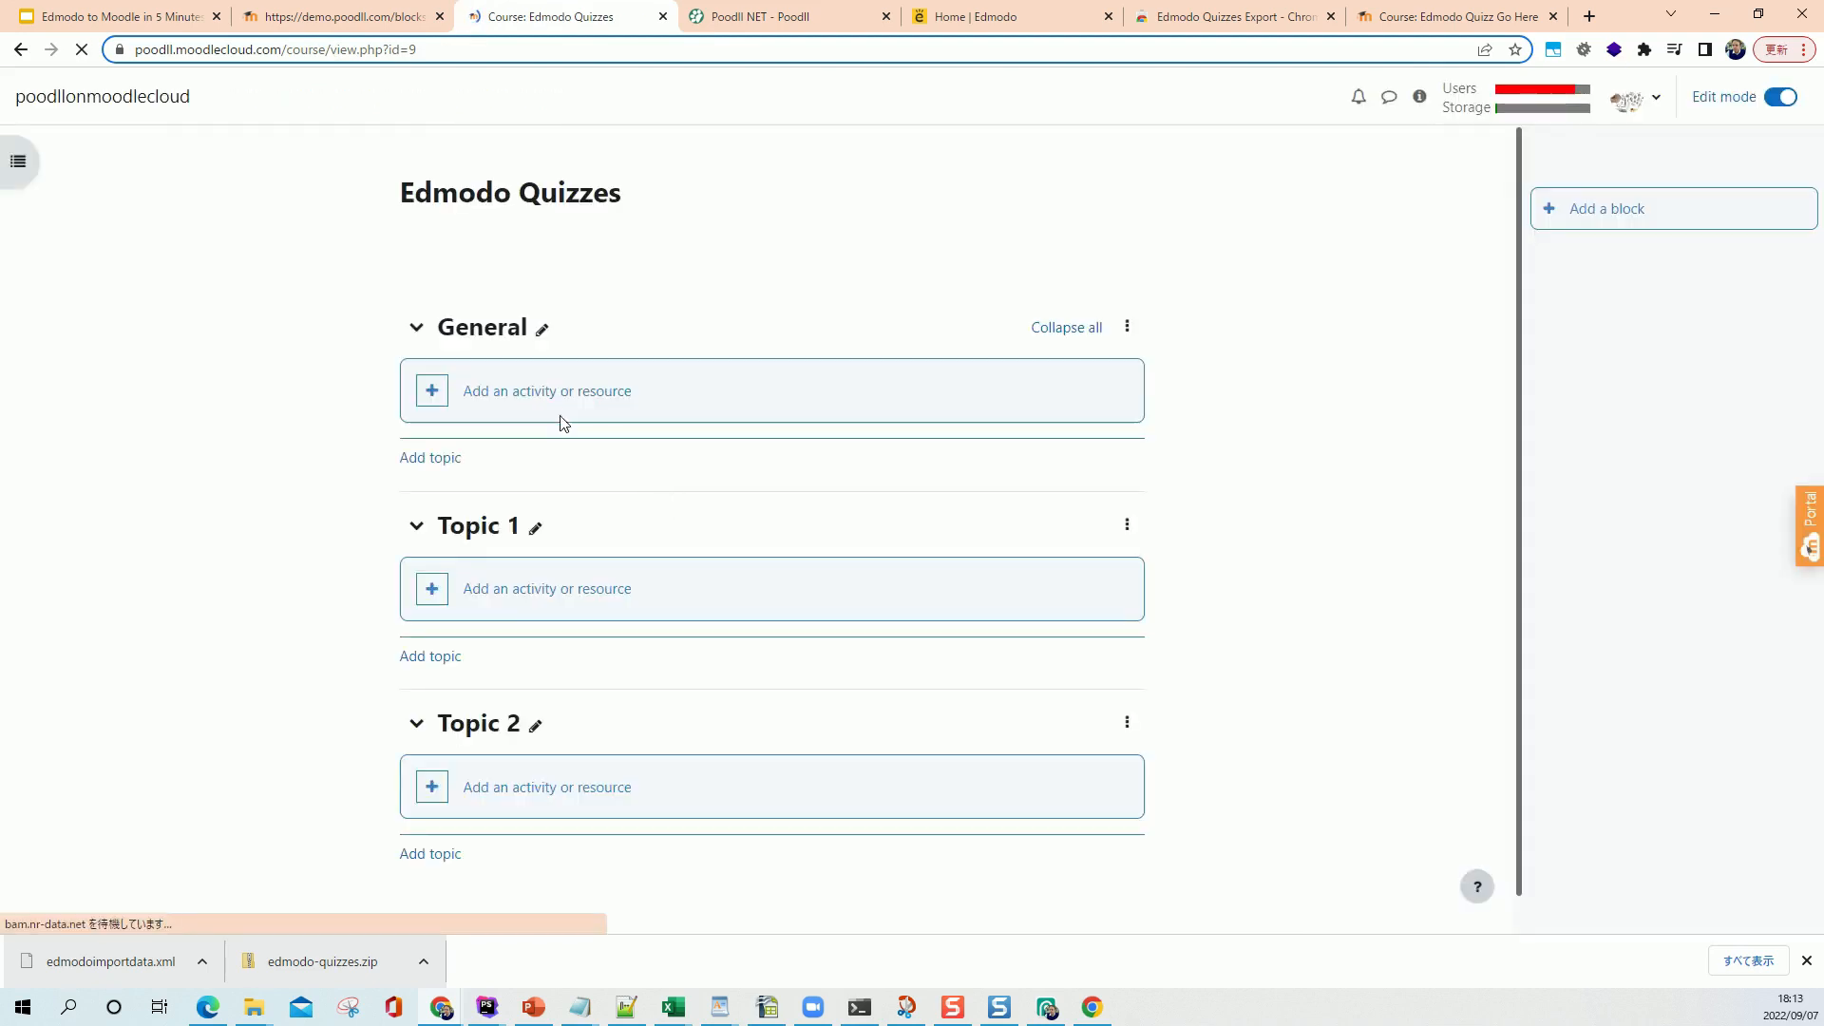
left_click(521, 590)
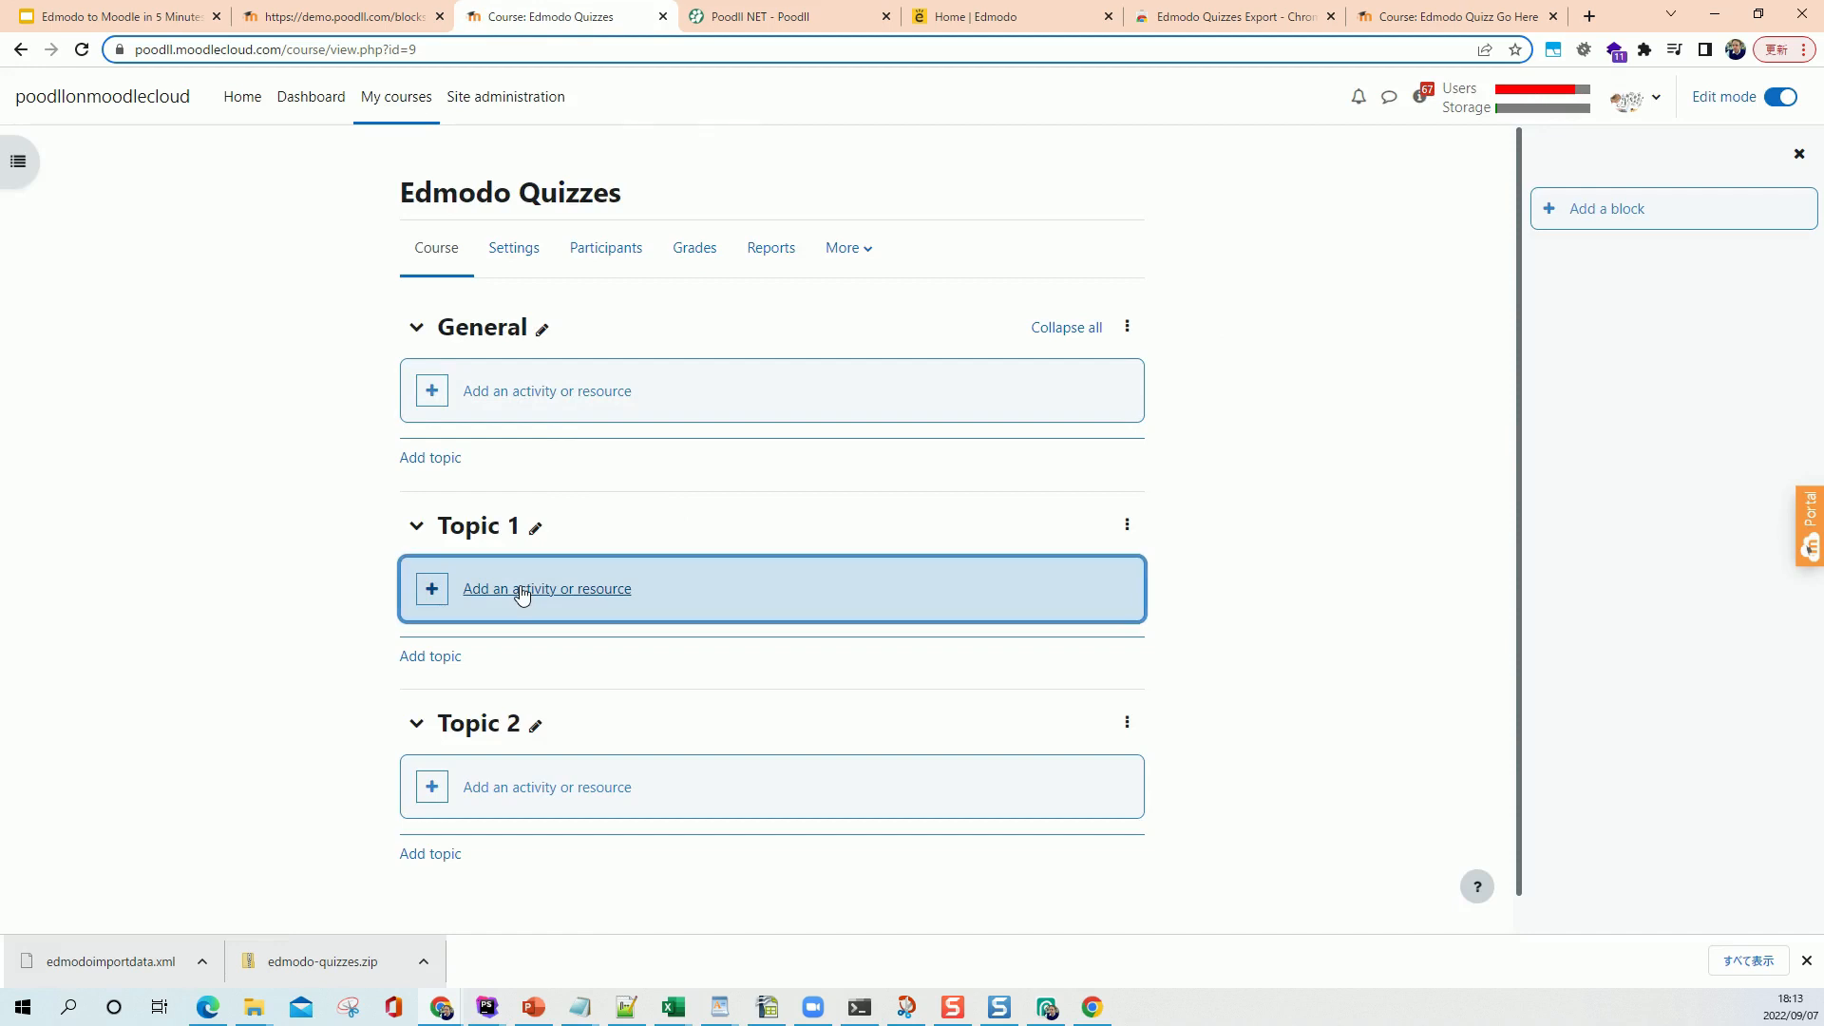
scroll(678, 567, "down", 2)
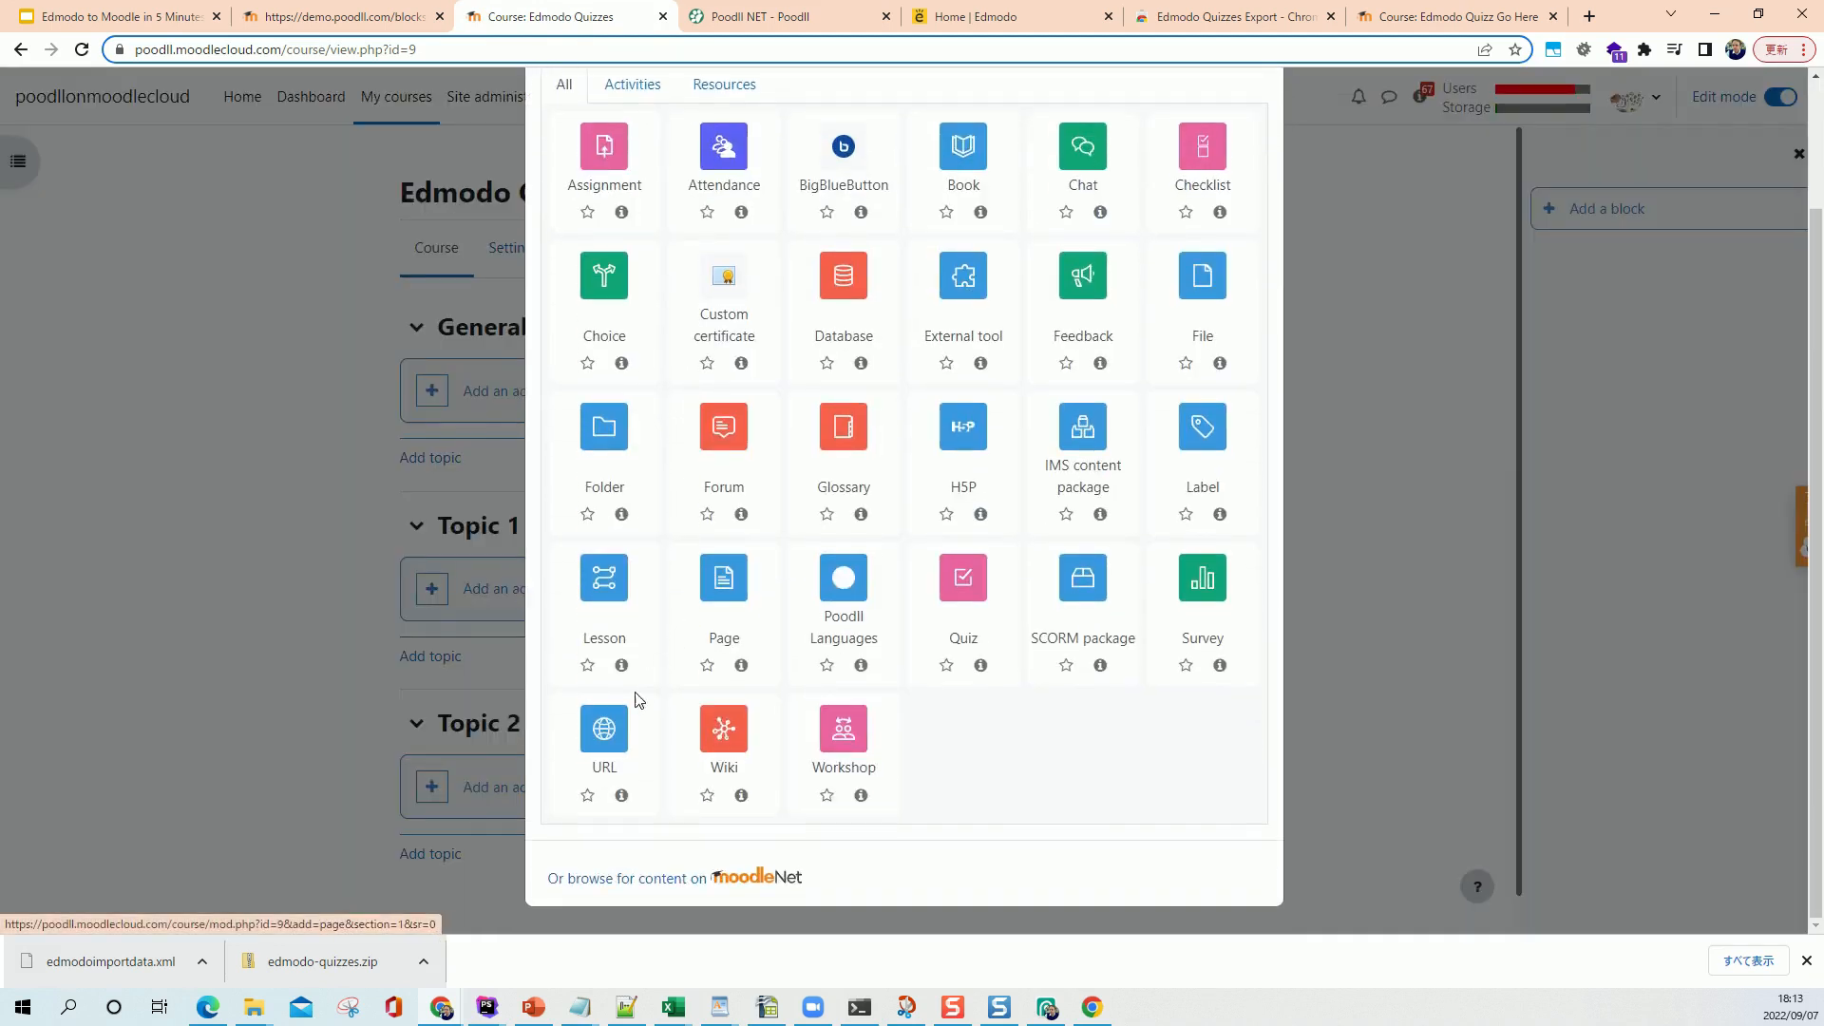
left_click(955, 583)
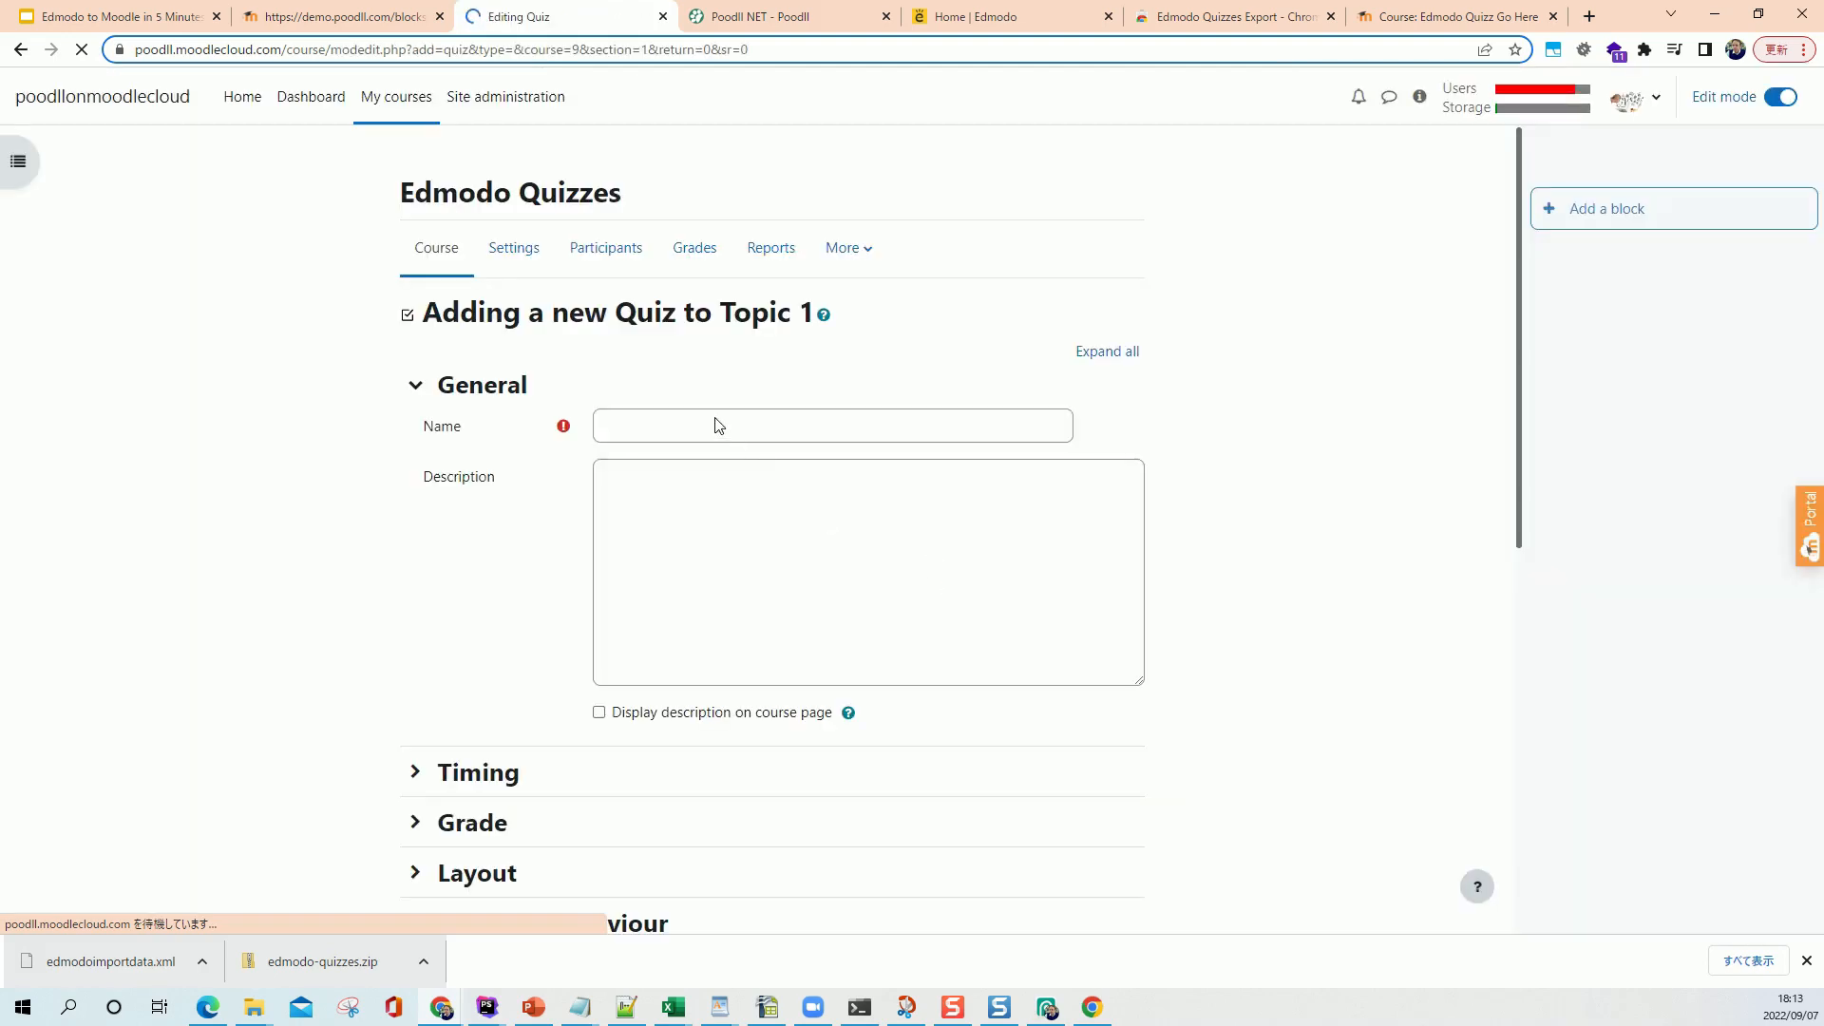
- Name the new quiz "Japanese Classroom words", then save and display it
left_click(705, 427)
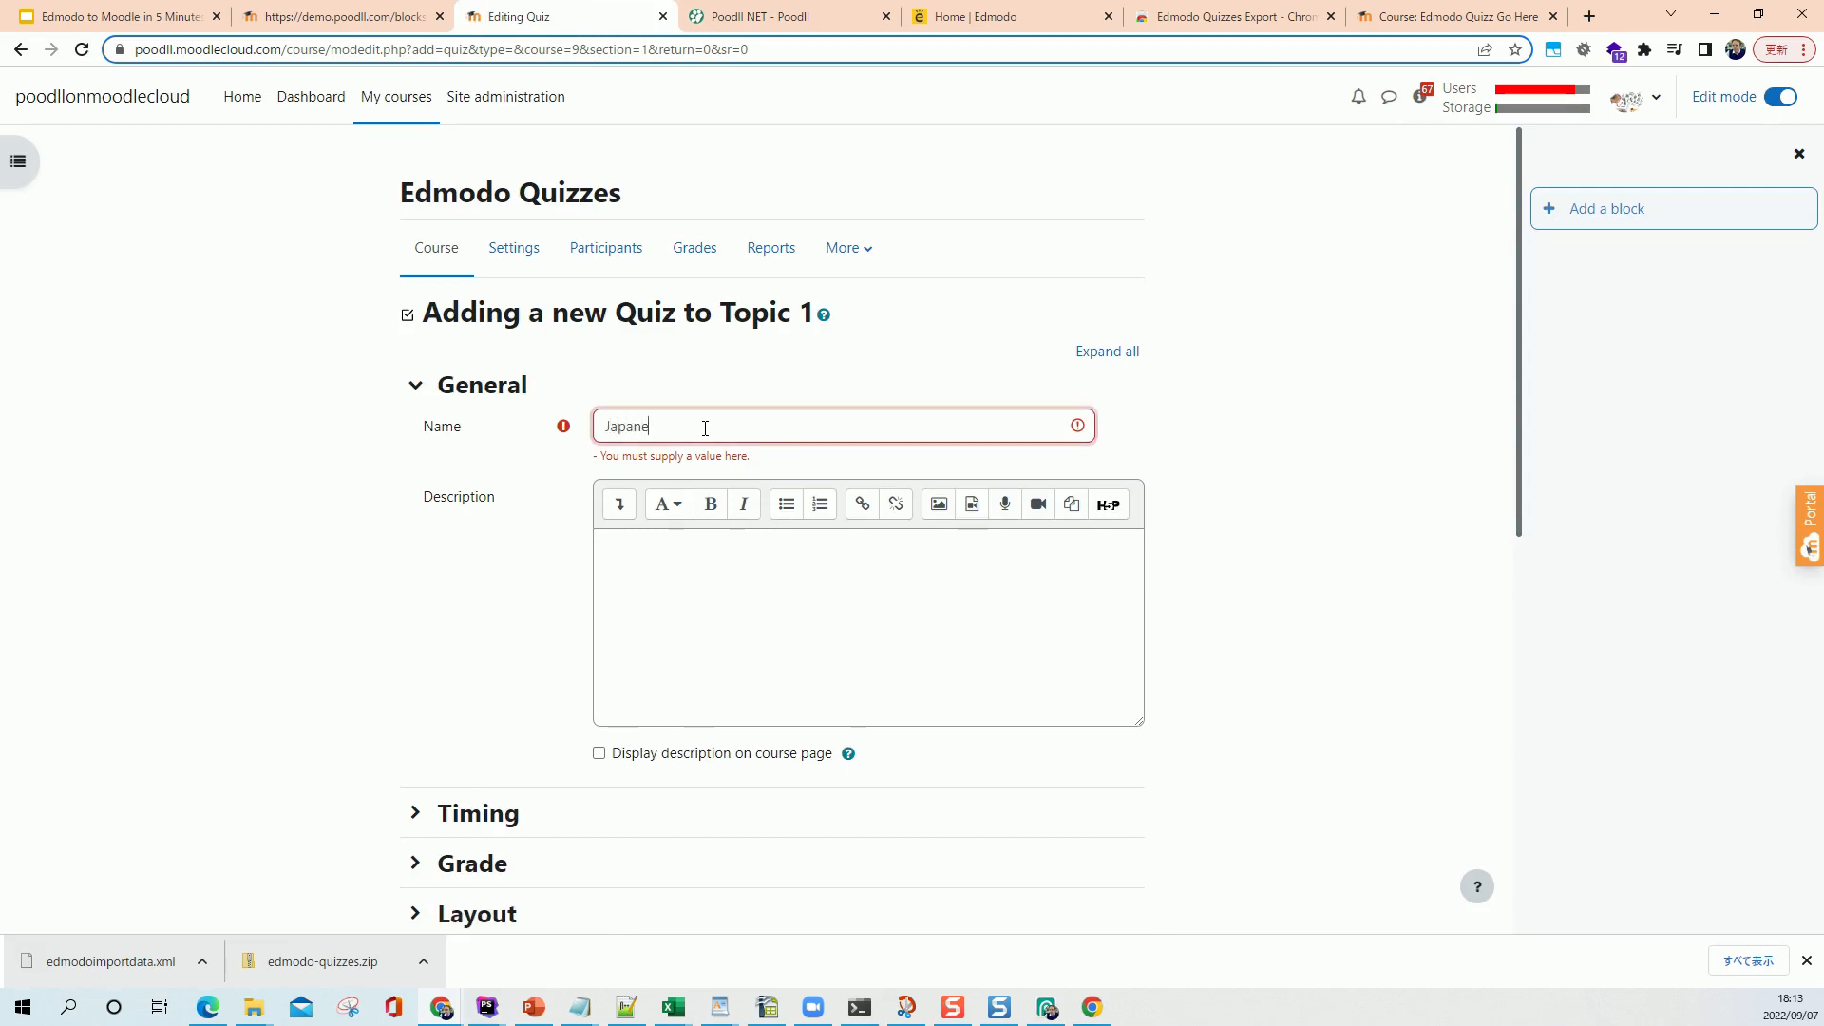
type("Japanese Classroom words")
scroll(705, 429, "down", 8)
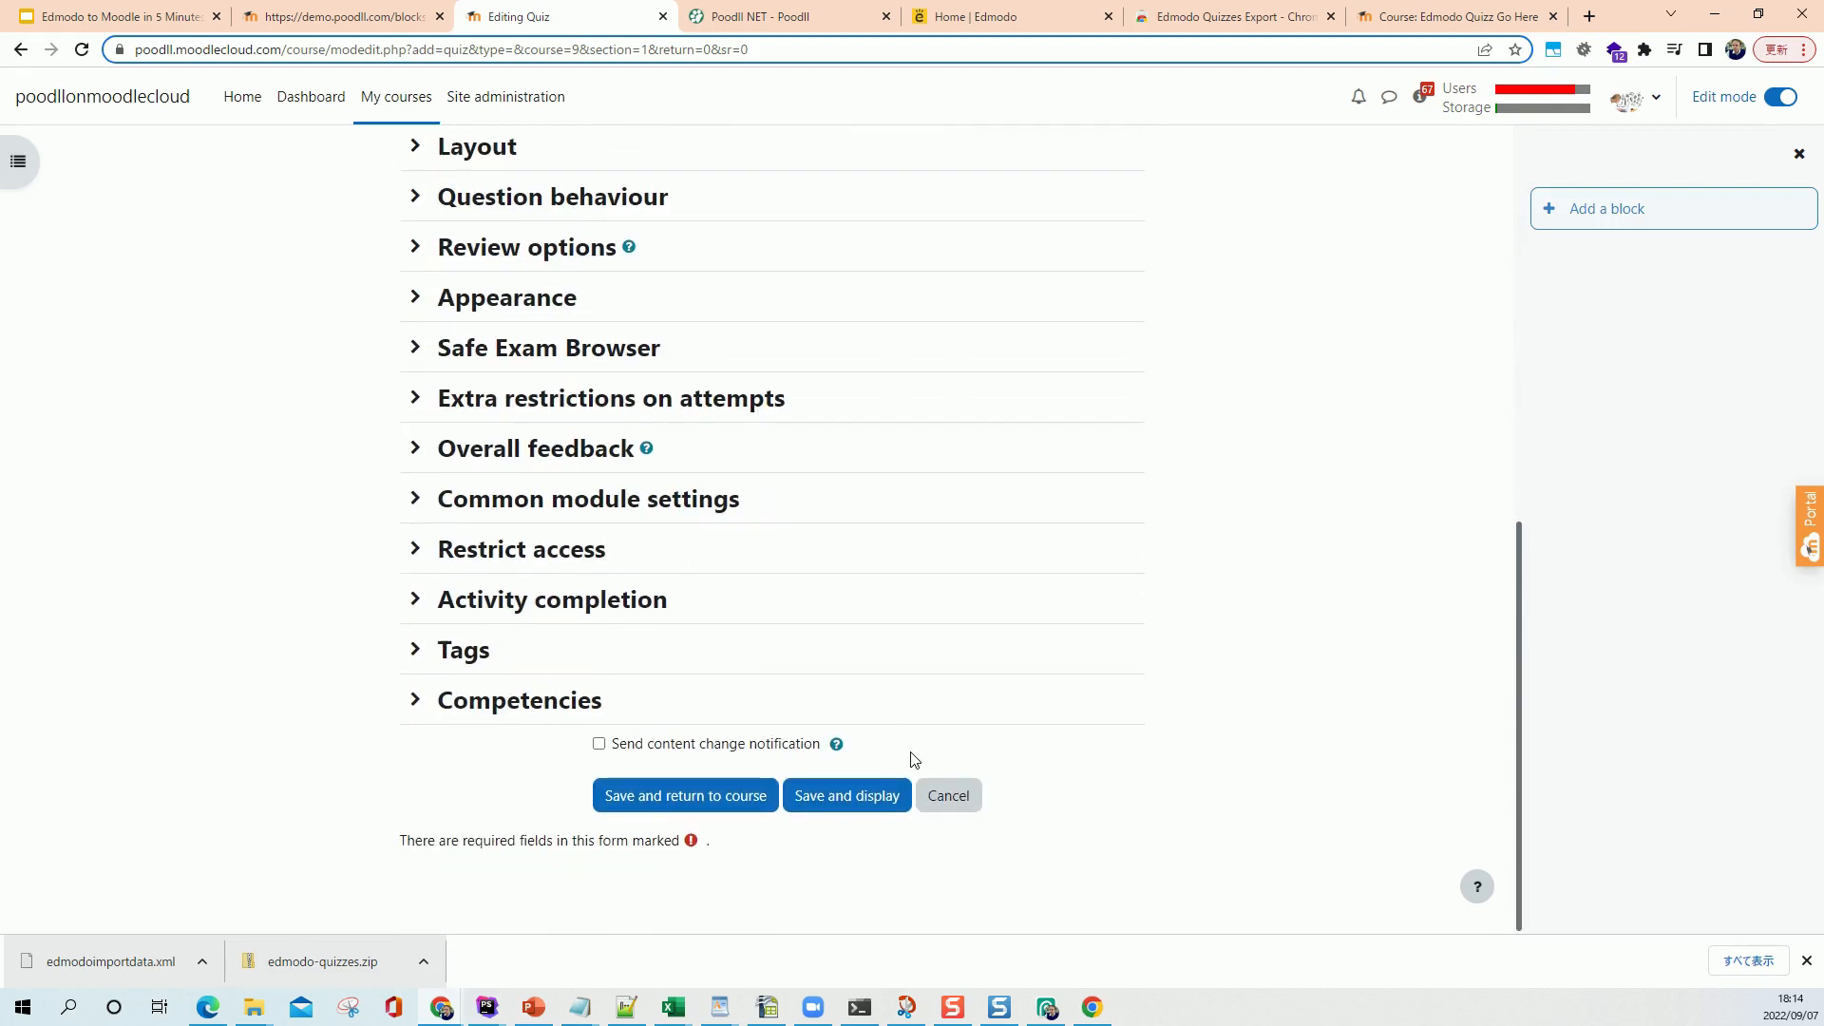
left_click(869, 794)
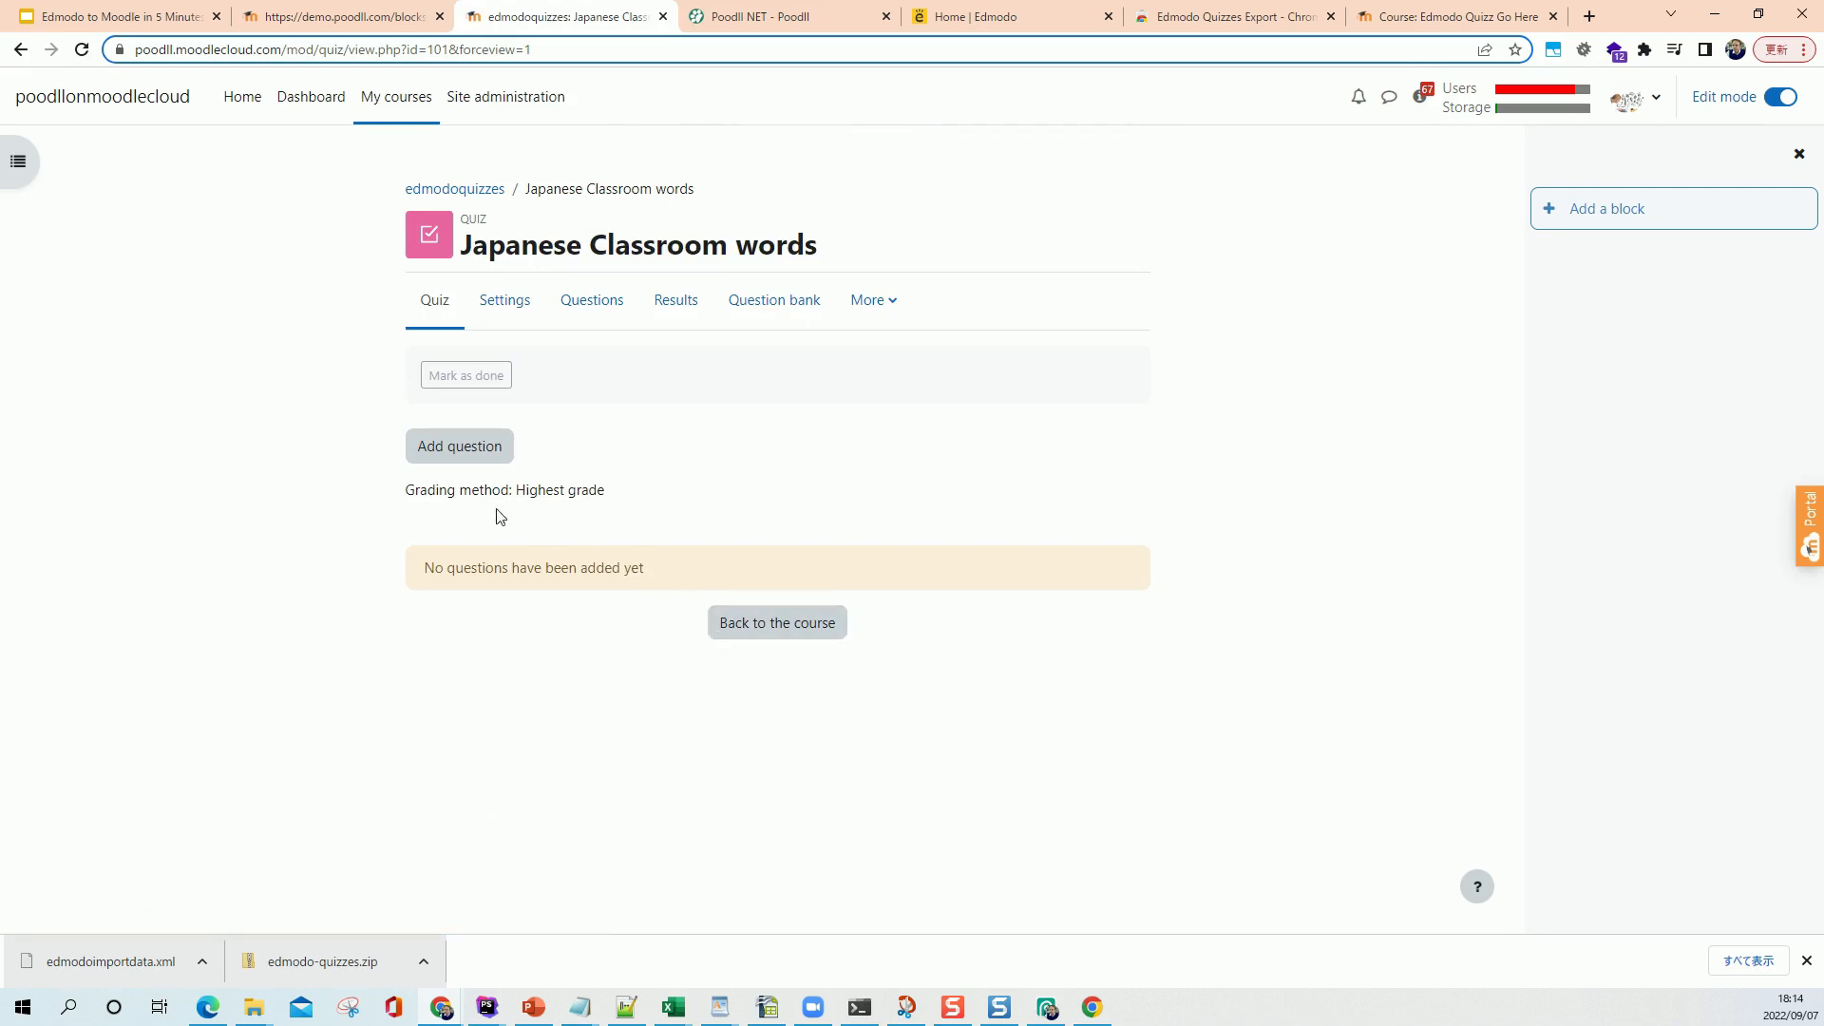
- Add all questions from the question bank category japanese_classroom_words__32557375 to the Japanese Classroom words quiz
left_click(495, 461)
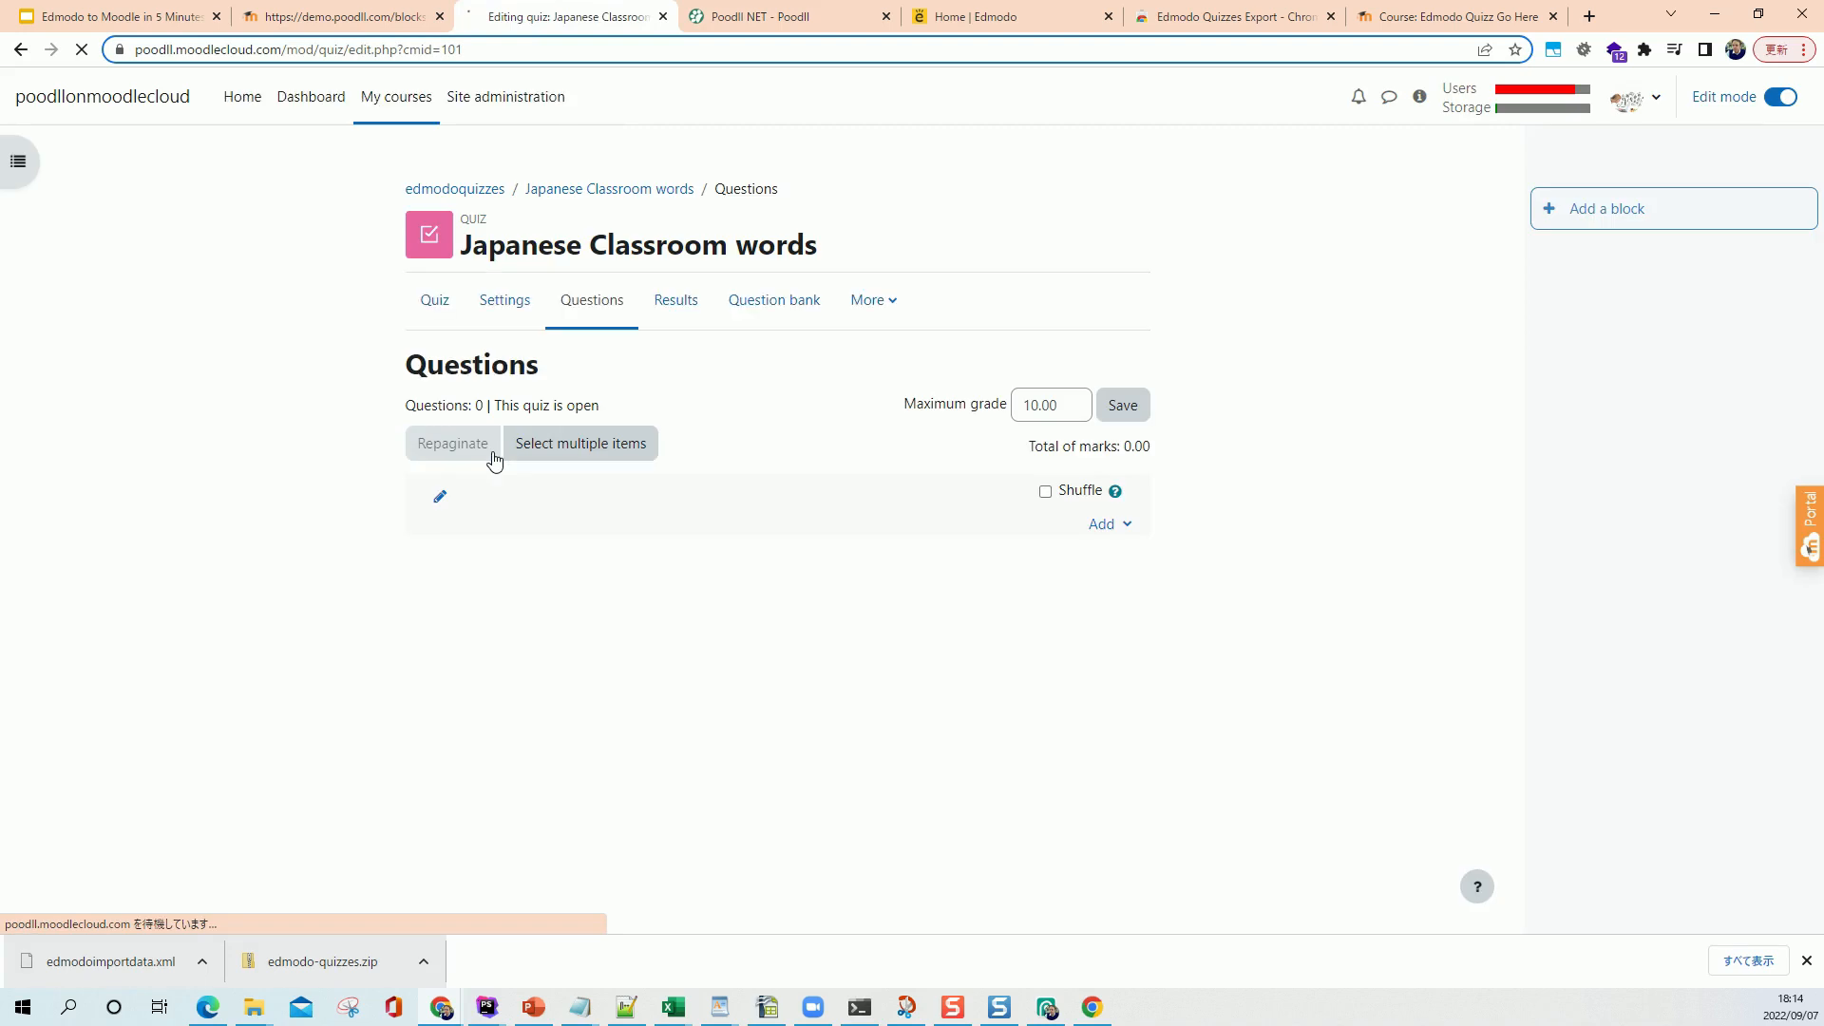
left_click(1125, 524)
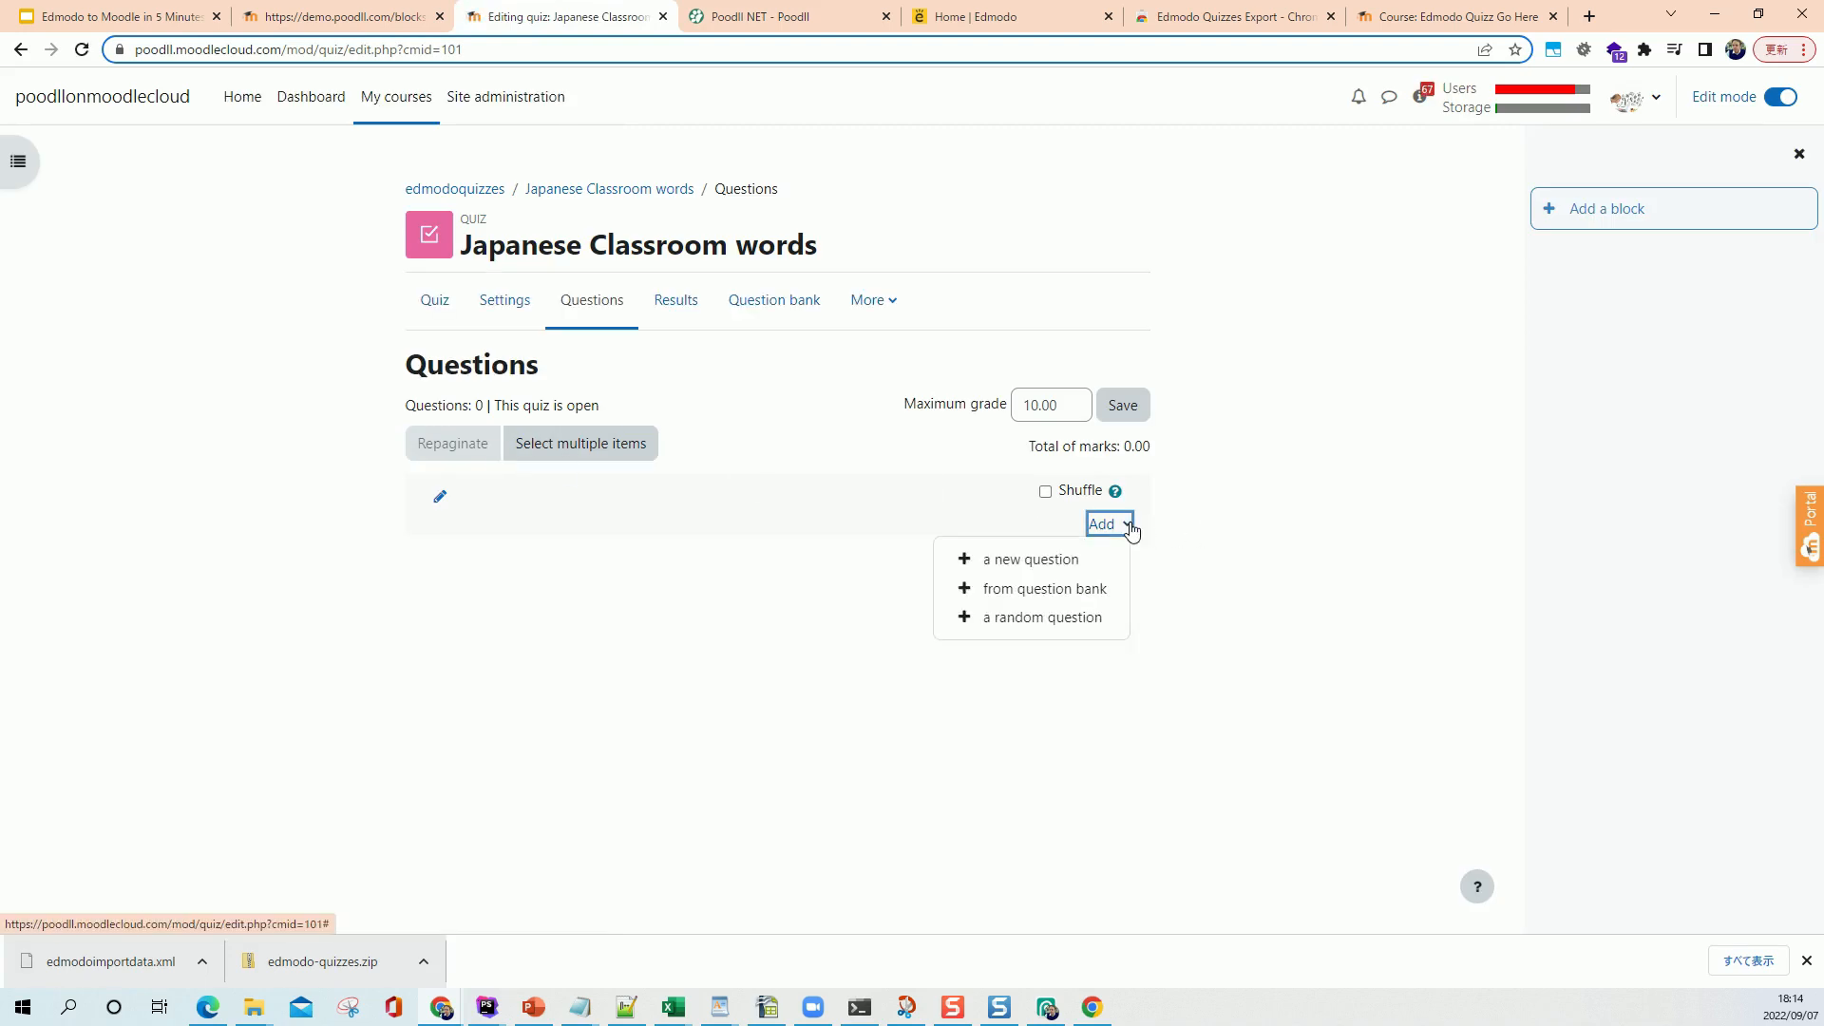
left_click(1073, 589)
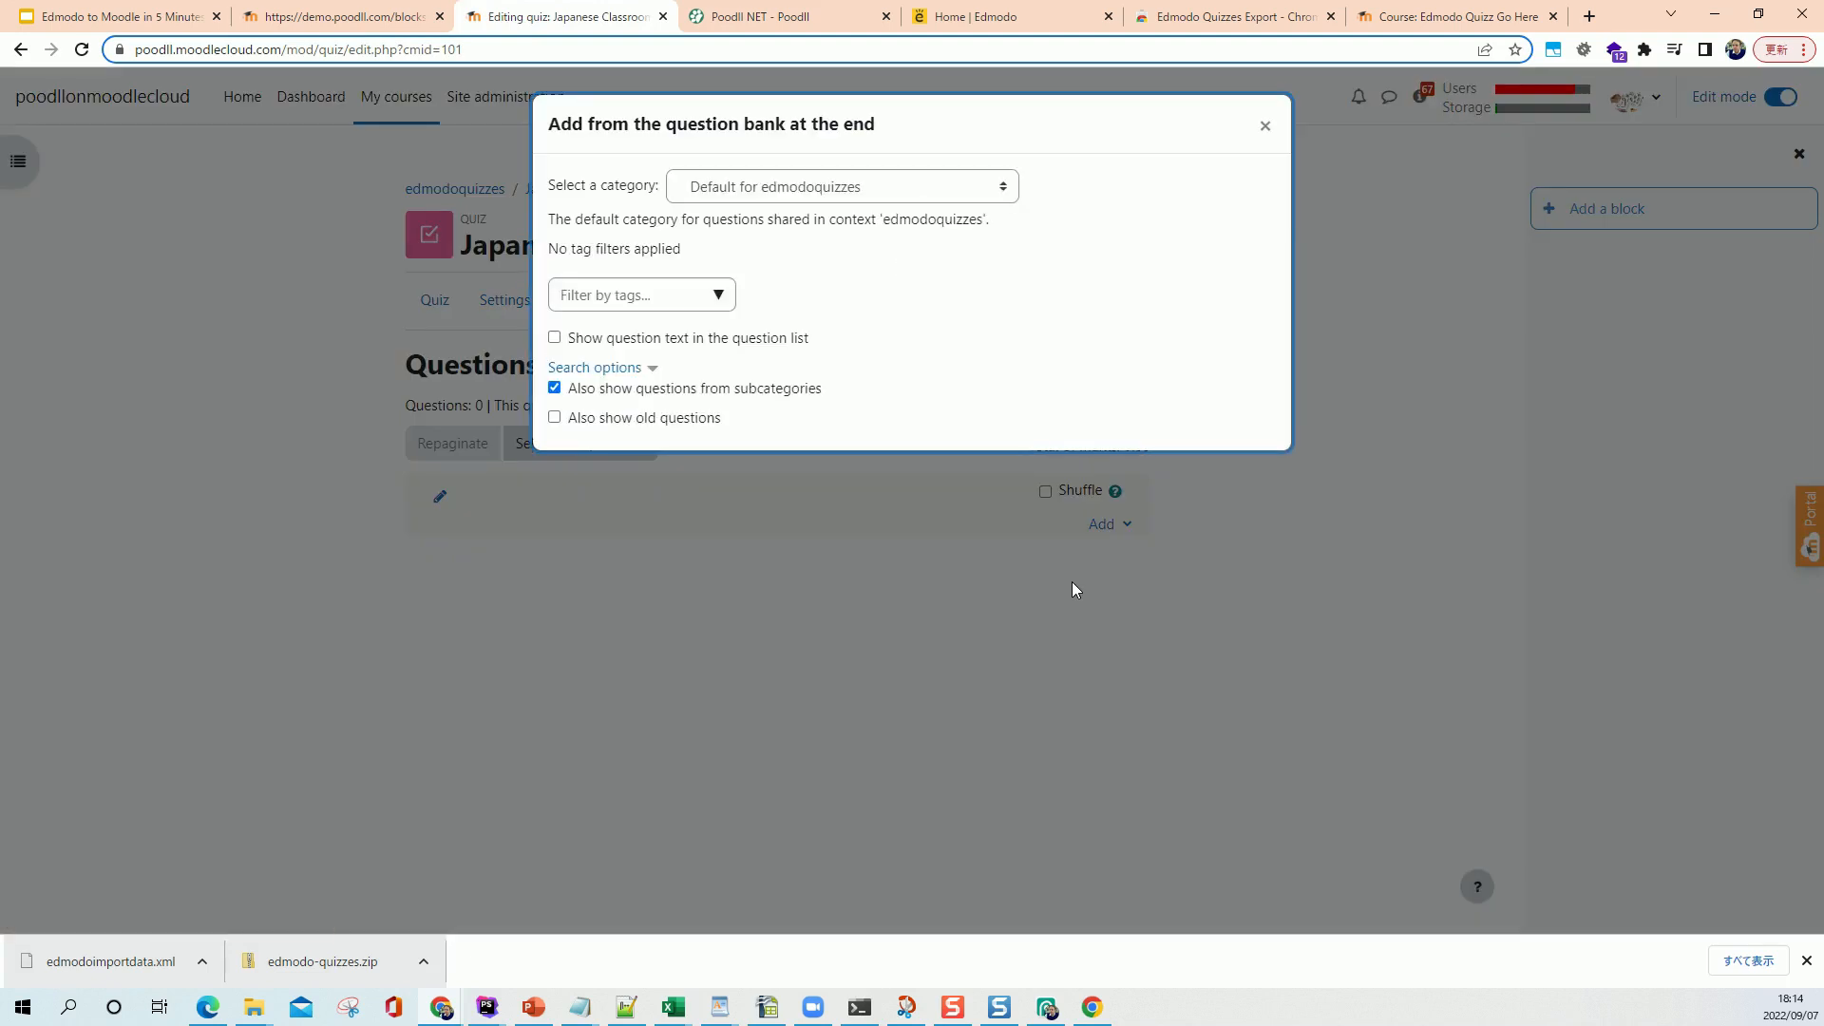
left_click(909, 204)
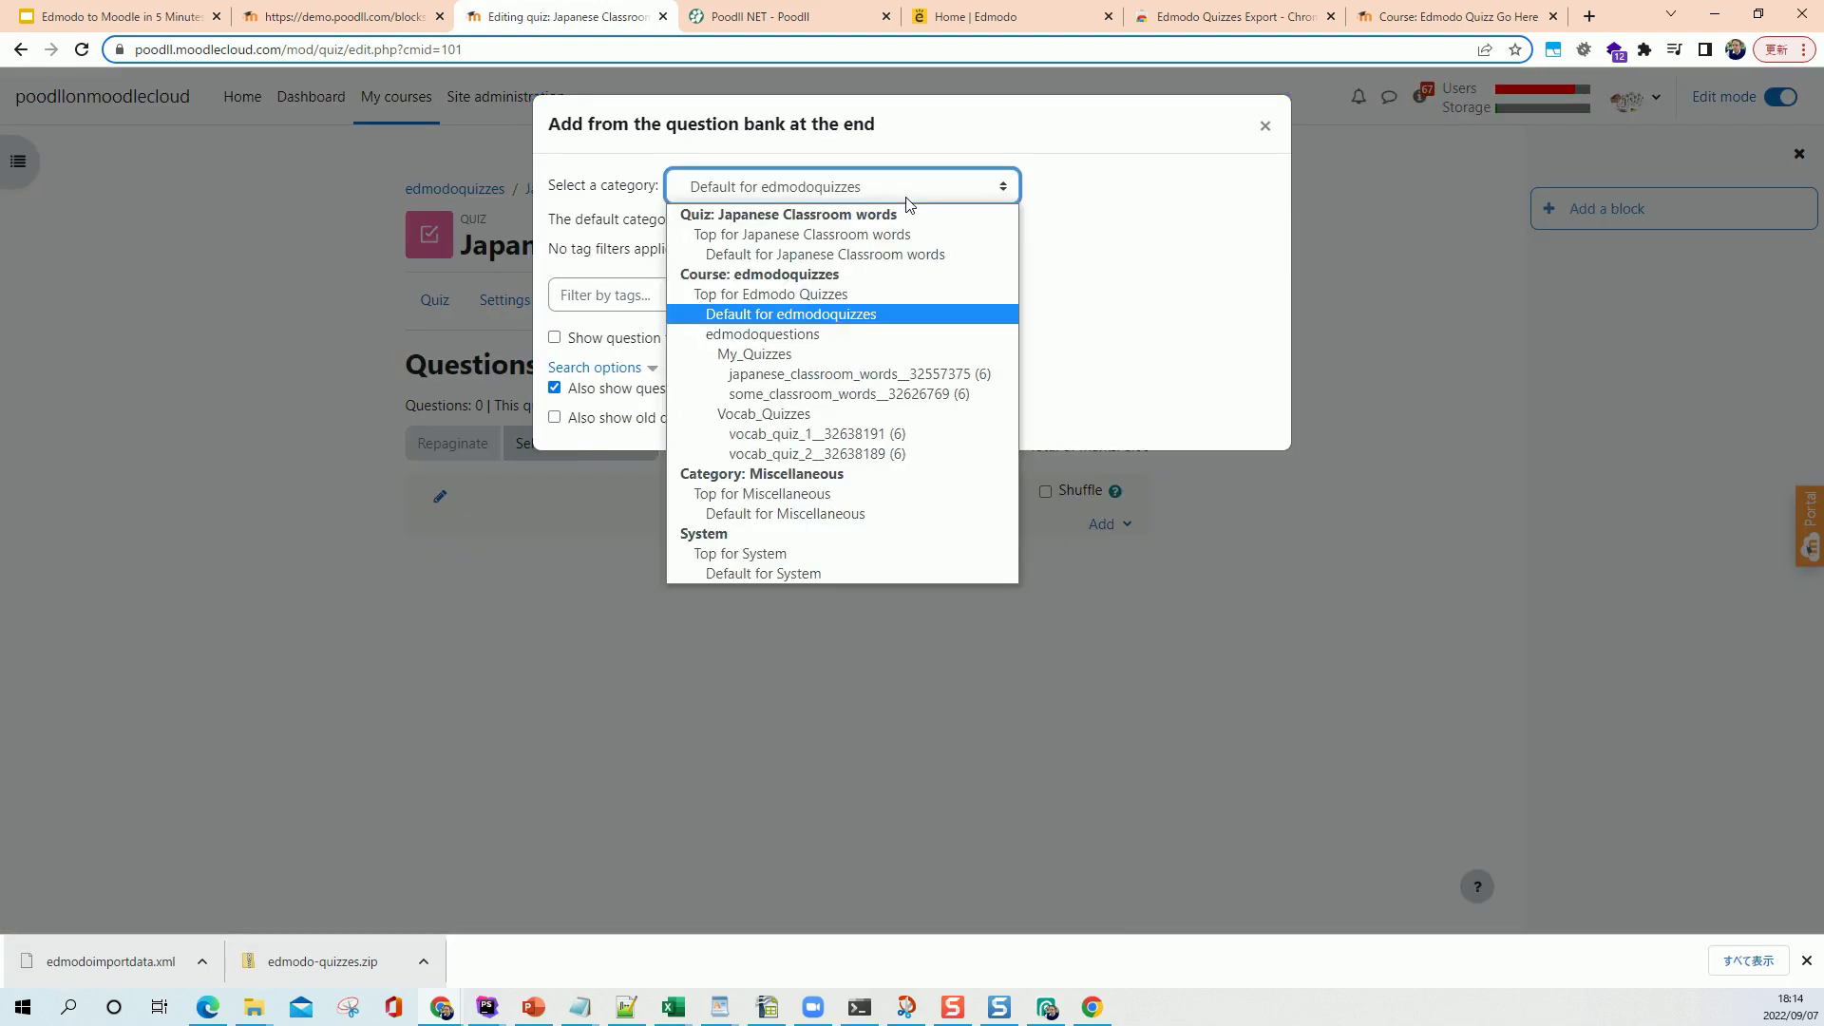
left_click(907, 375)
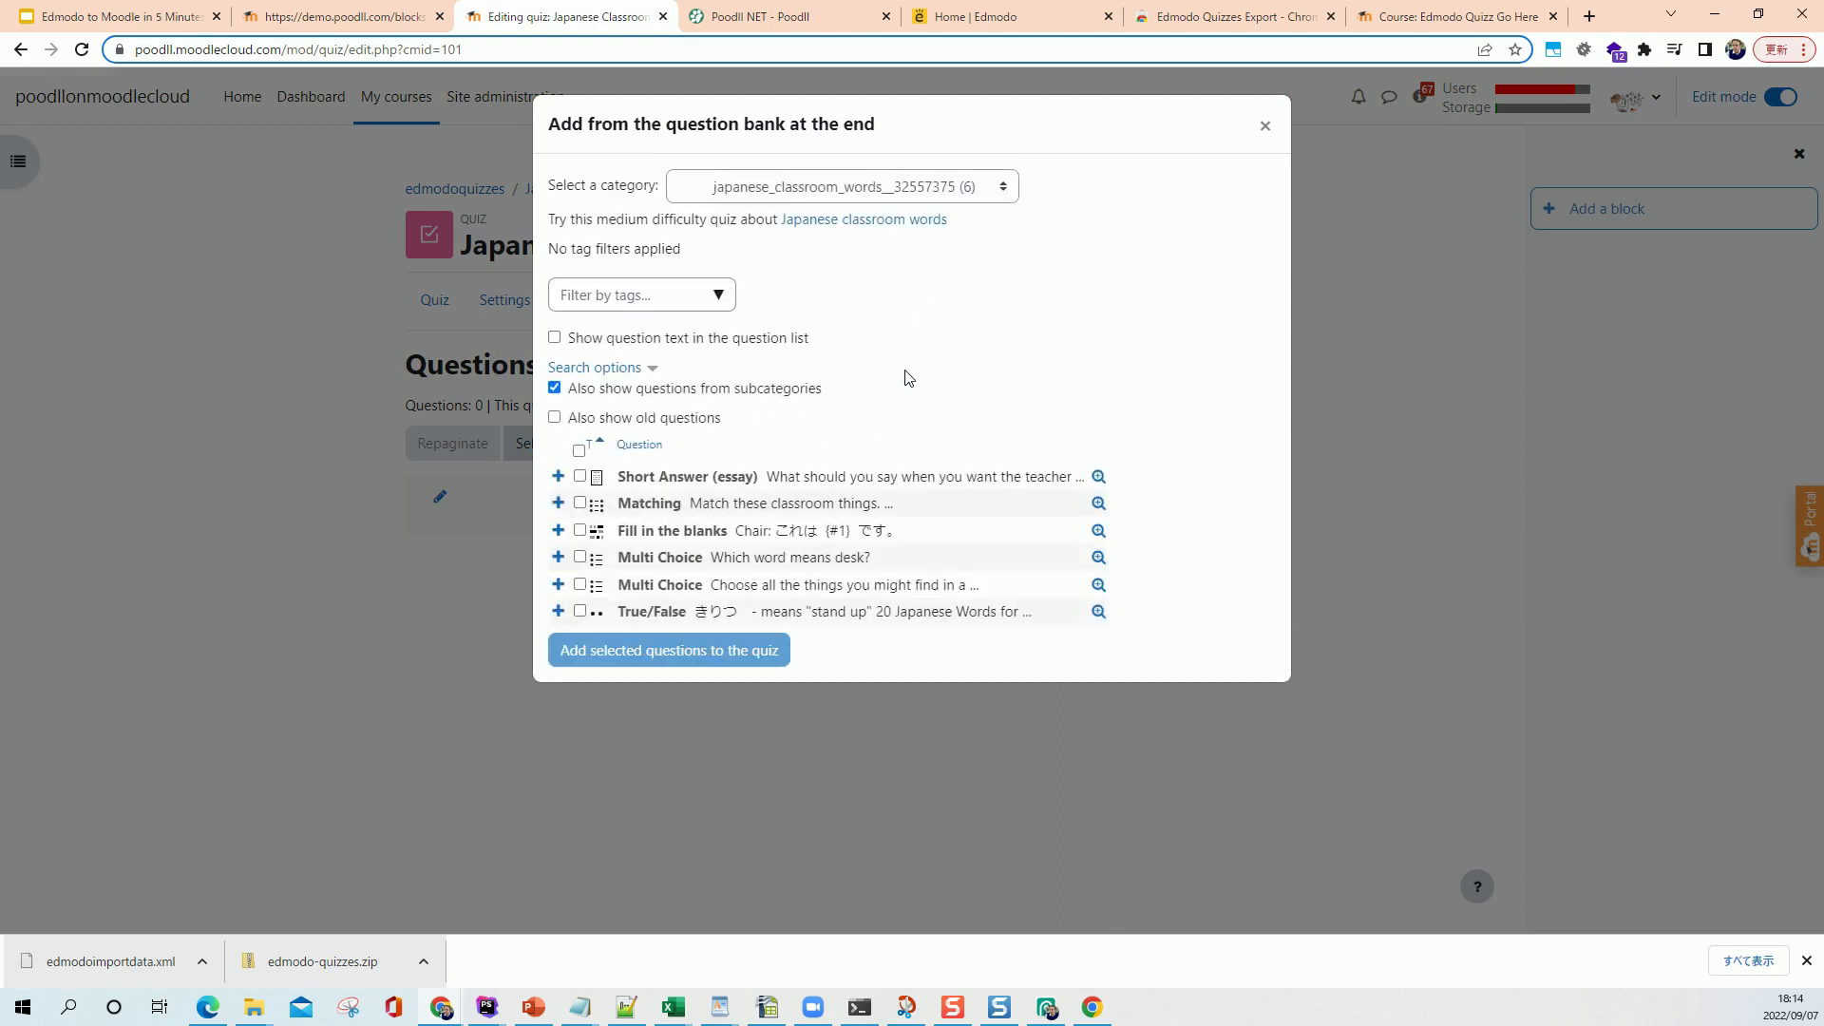
left_click(580, 451)
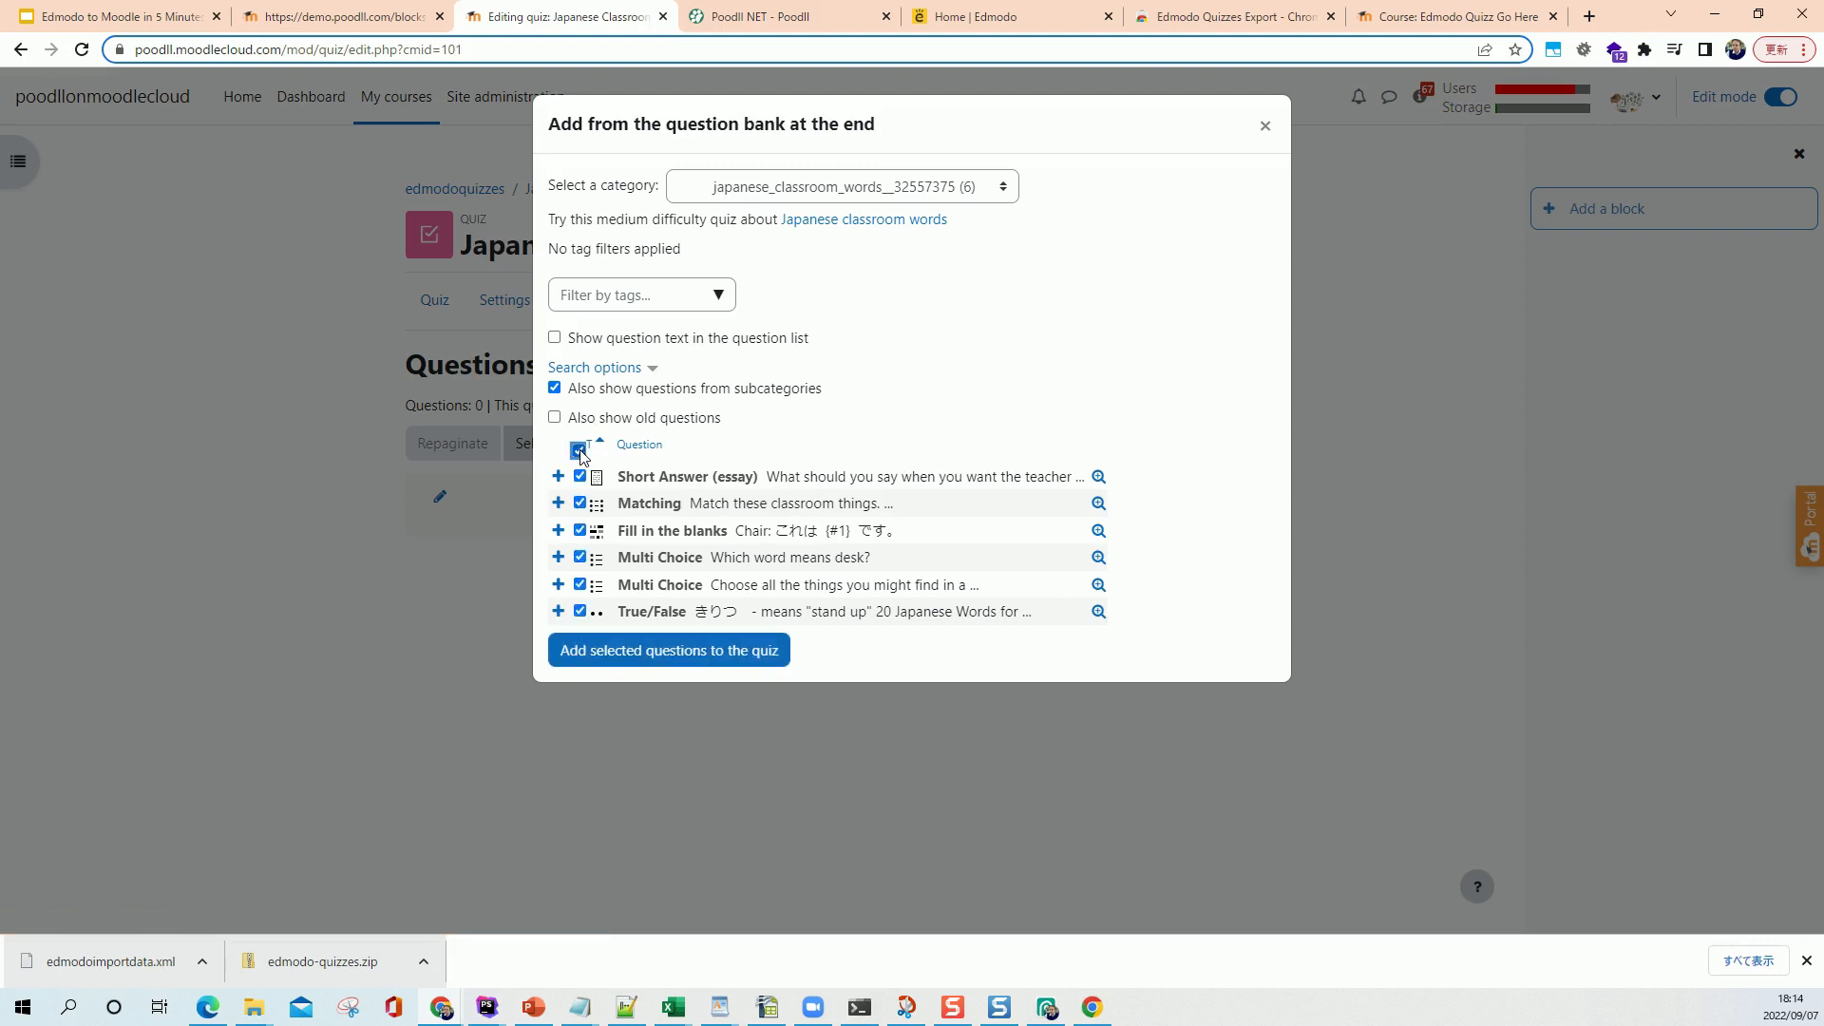
left_click(688, 659)
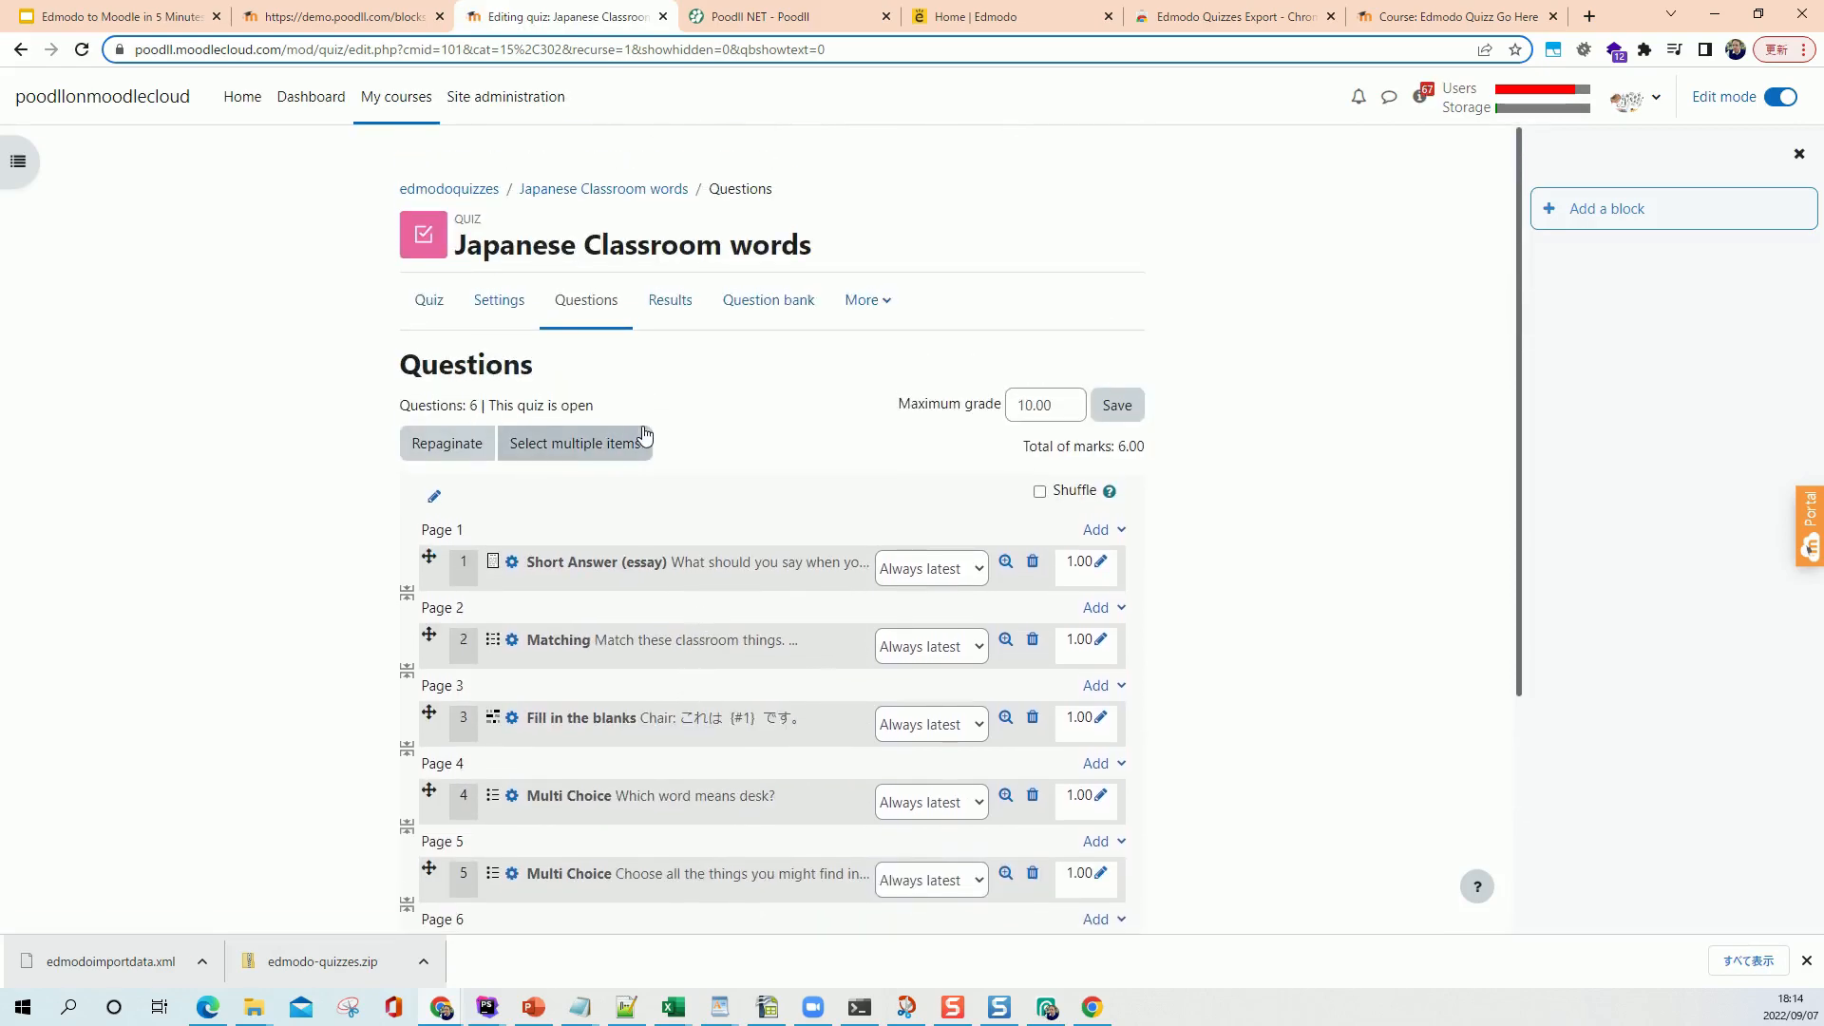
- Preview the Japanese Classroom words quiz and page through the essay and matching questions to check the imported content
left_click(428, 302)
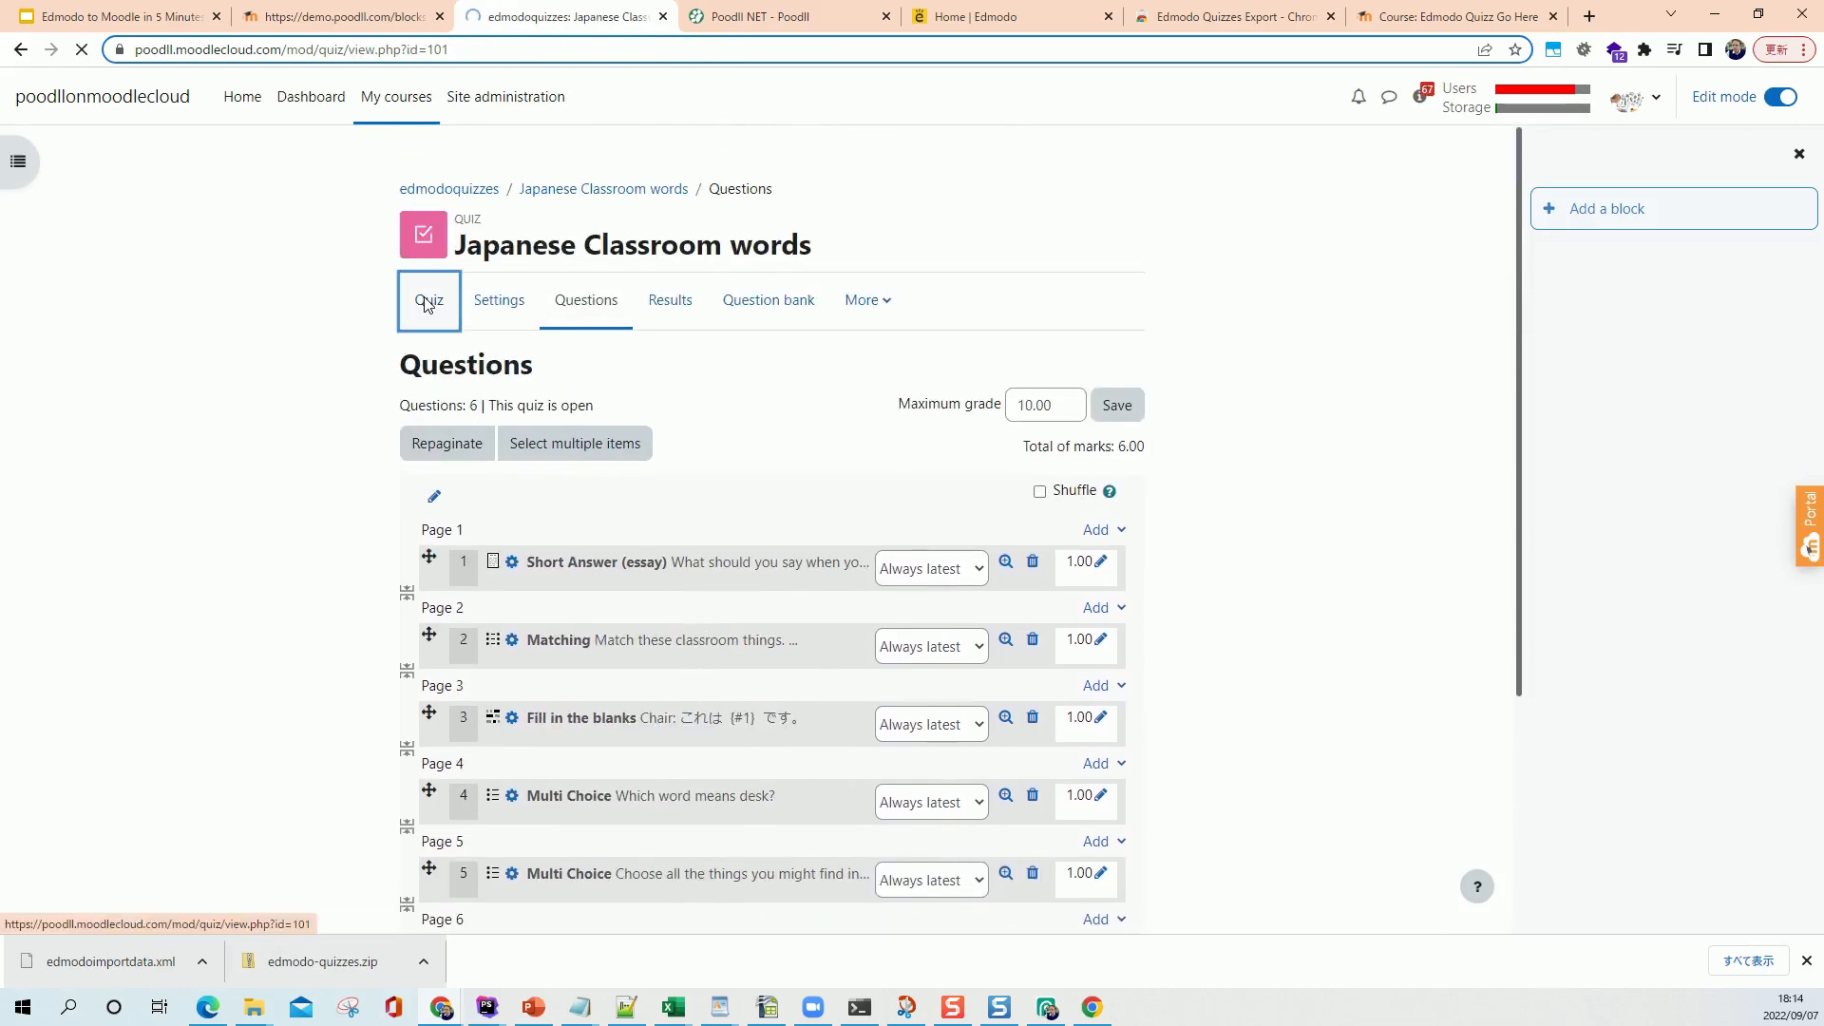
left_click(480, 454)
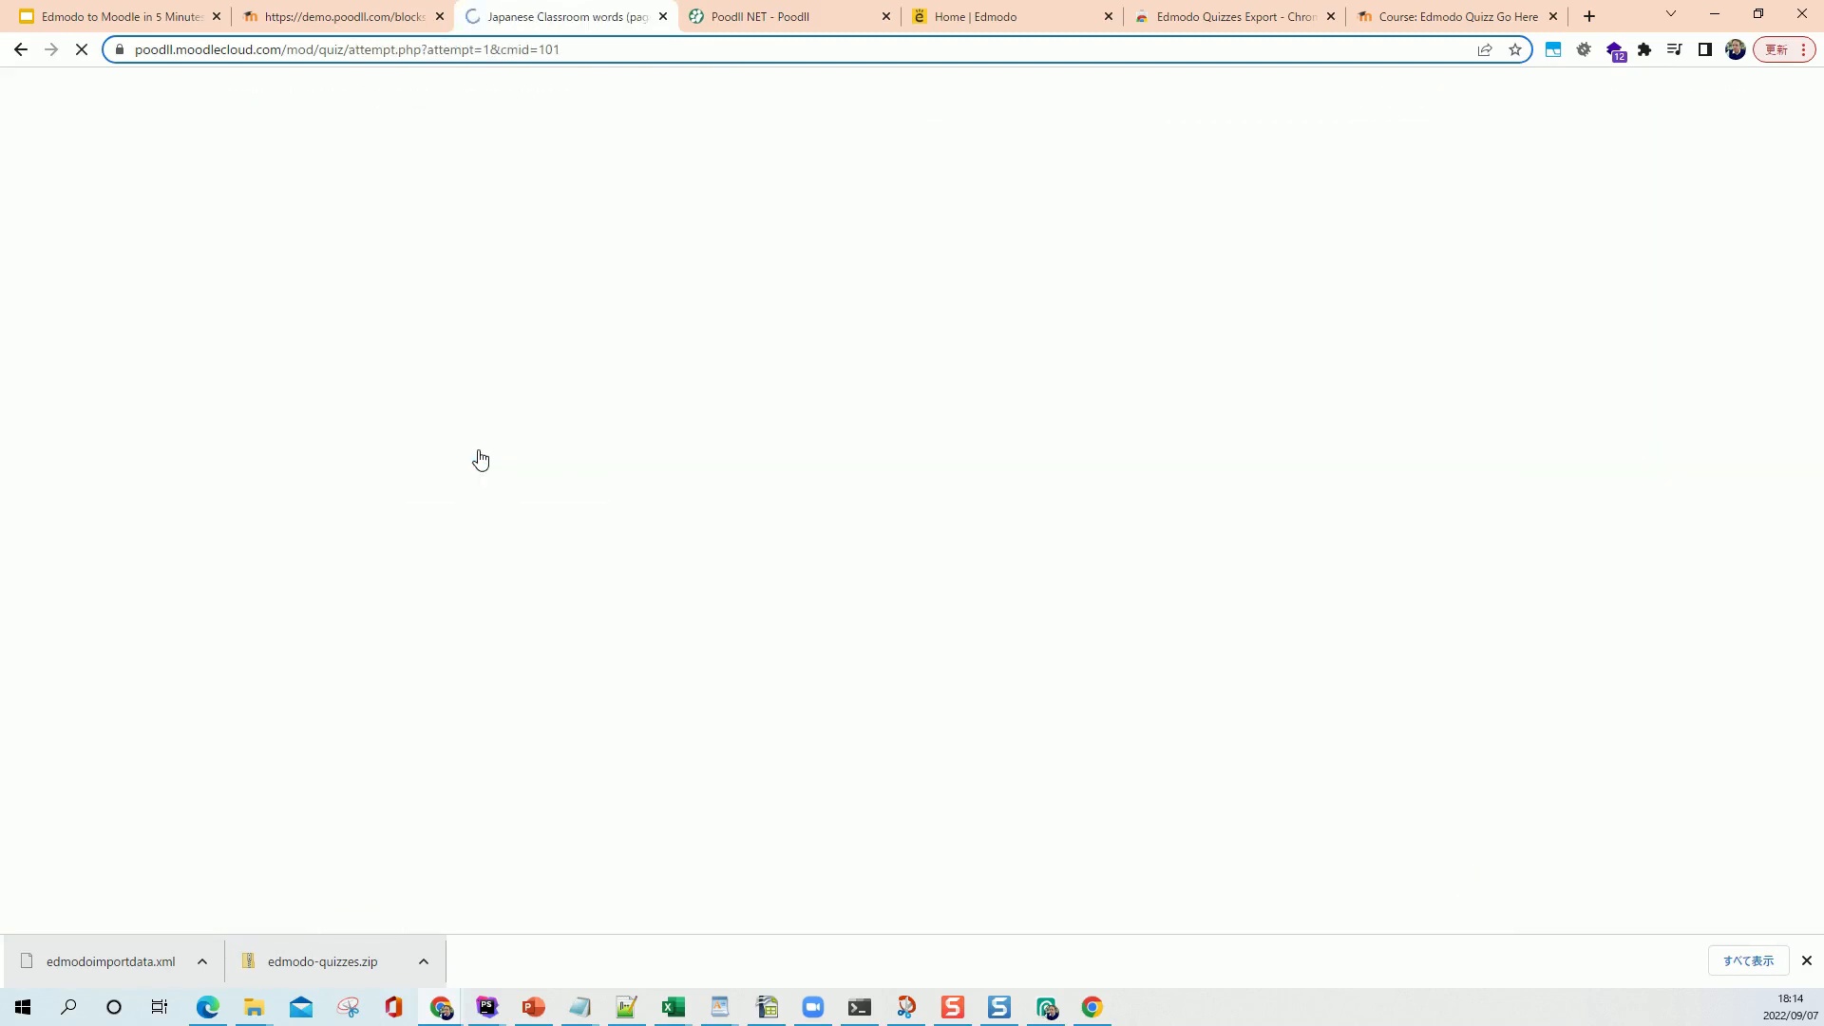
scroll(480, 460, "down", 1)
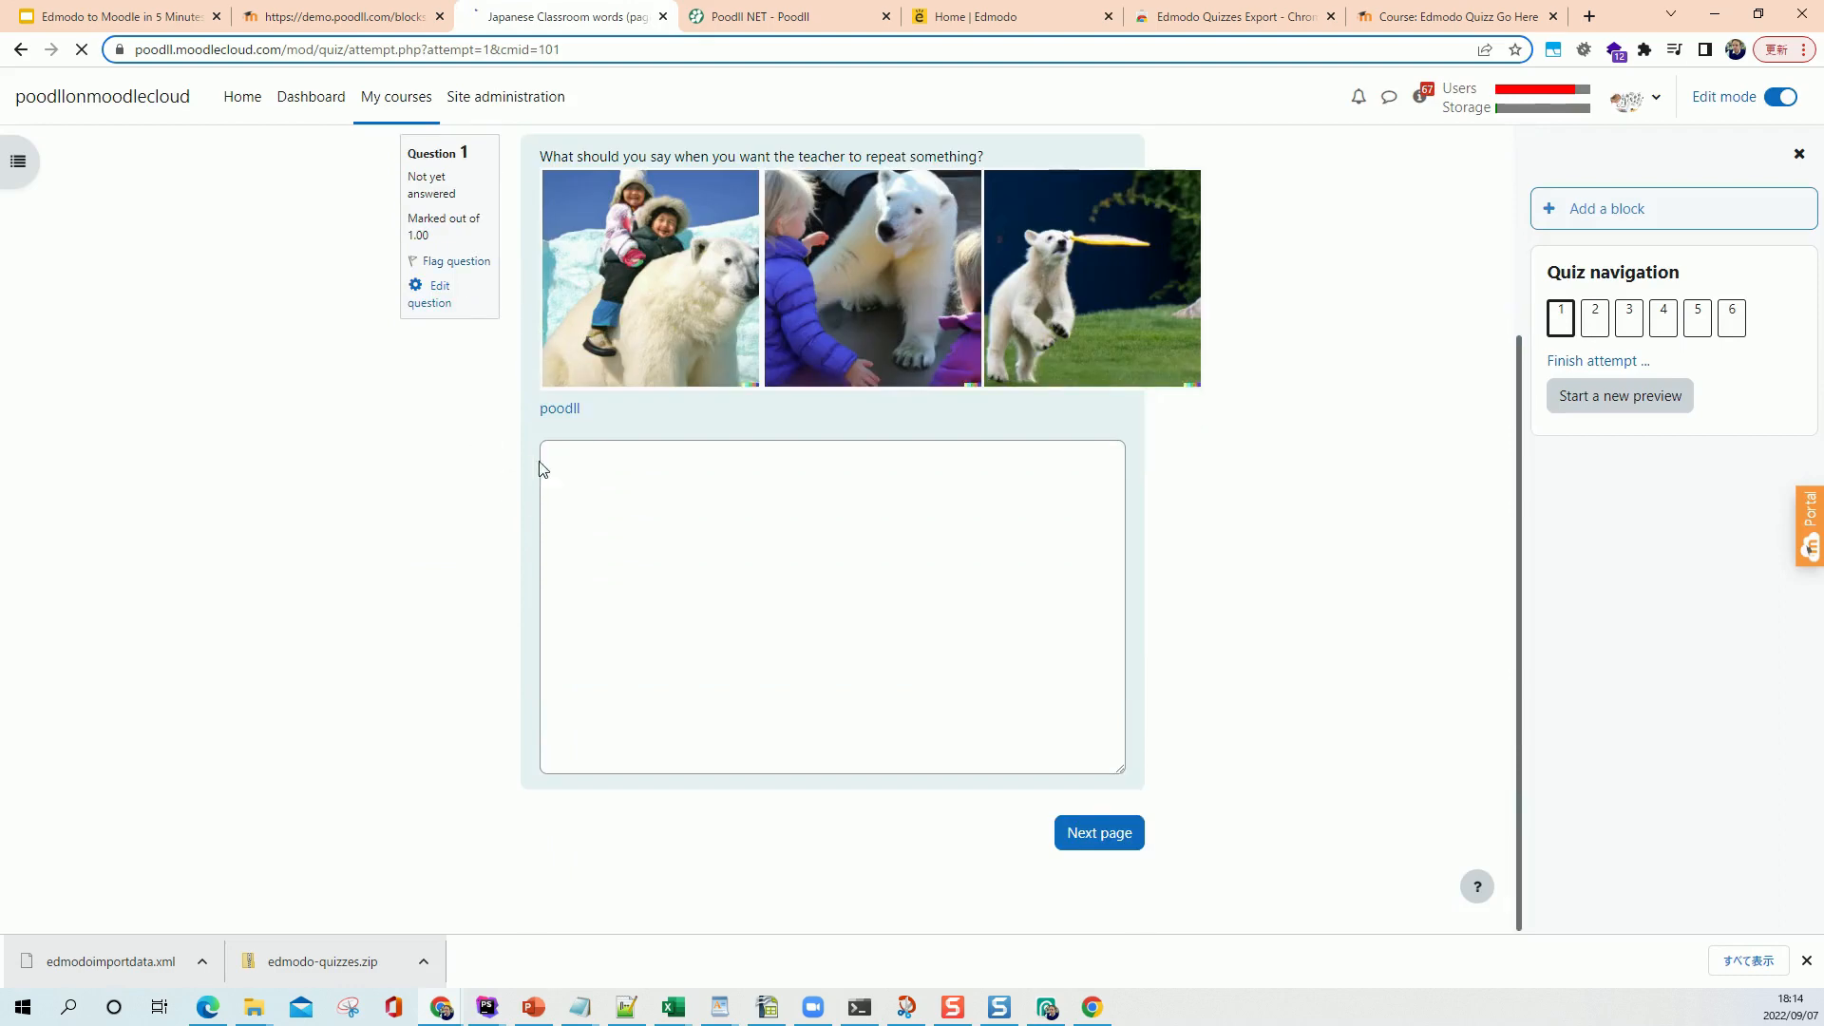
scroll(671, 448, "up", 3)
scroll(672, 448, "down", 3)
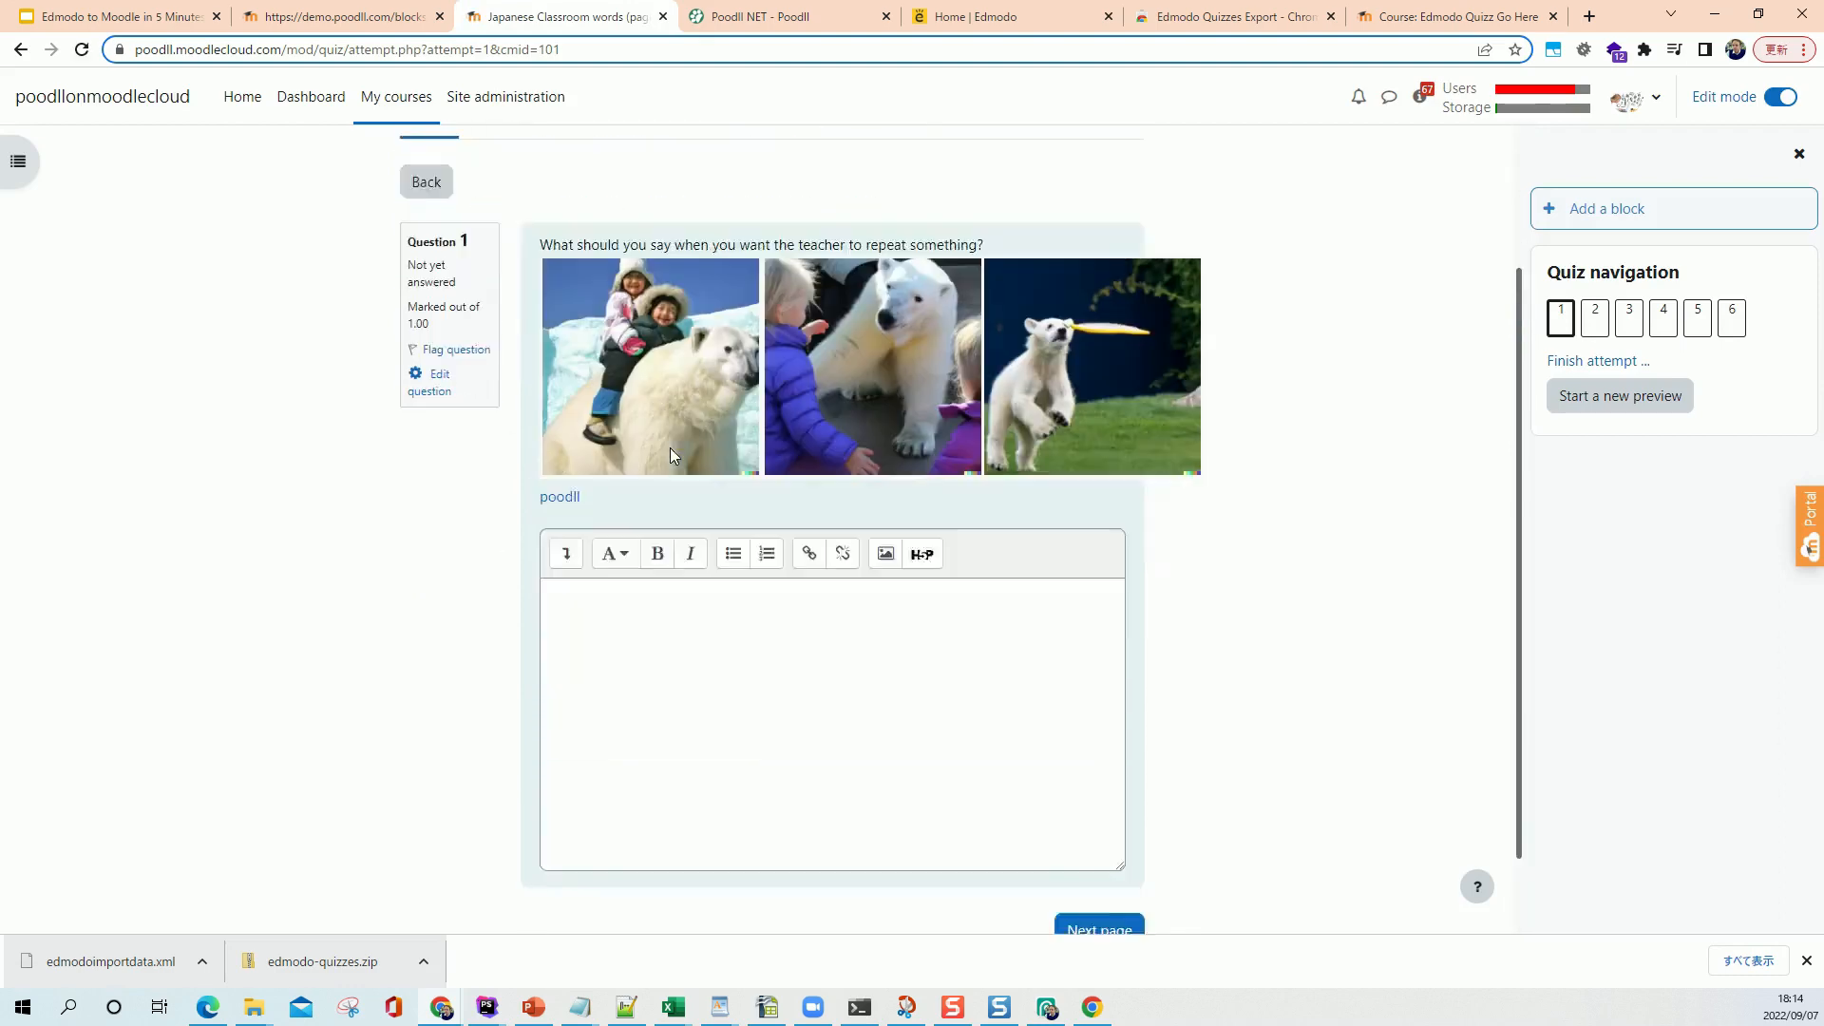
left_click(1101, 834)
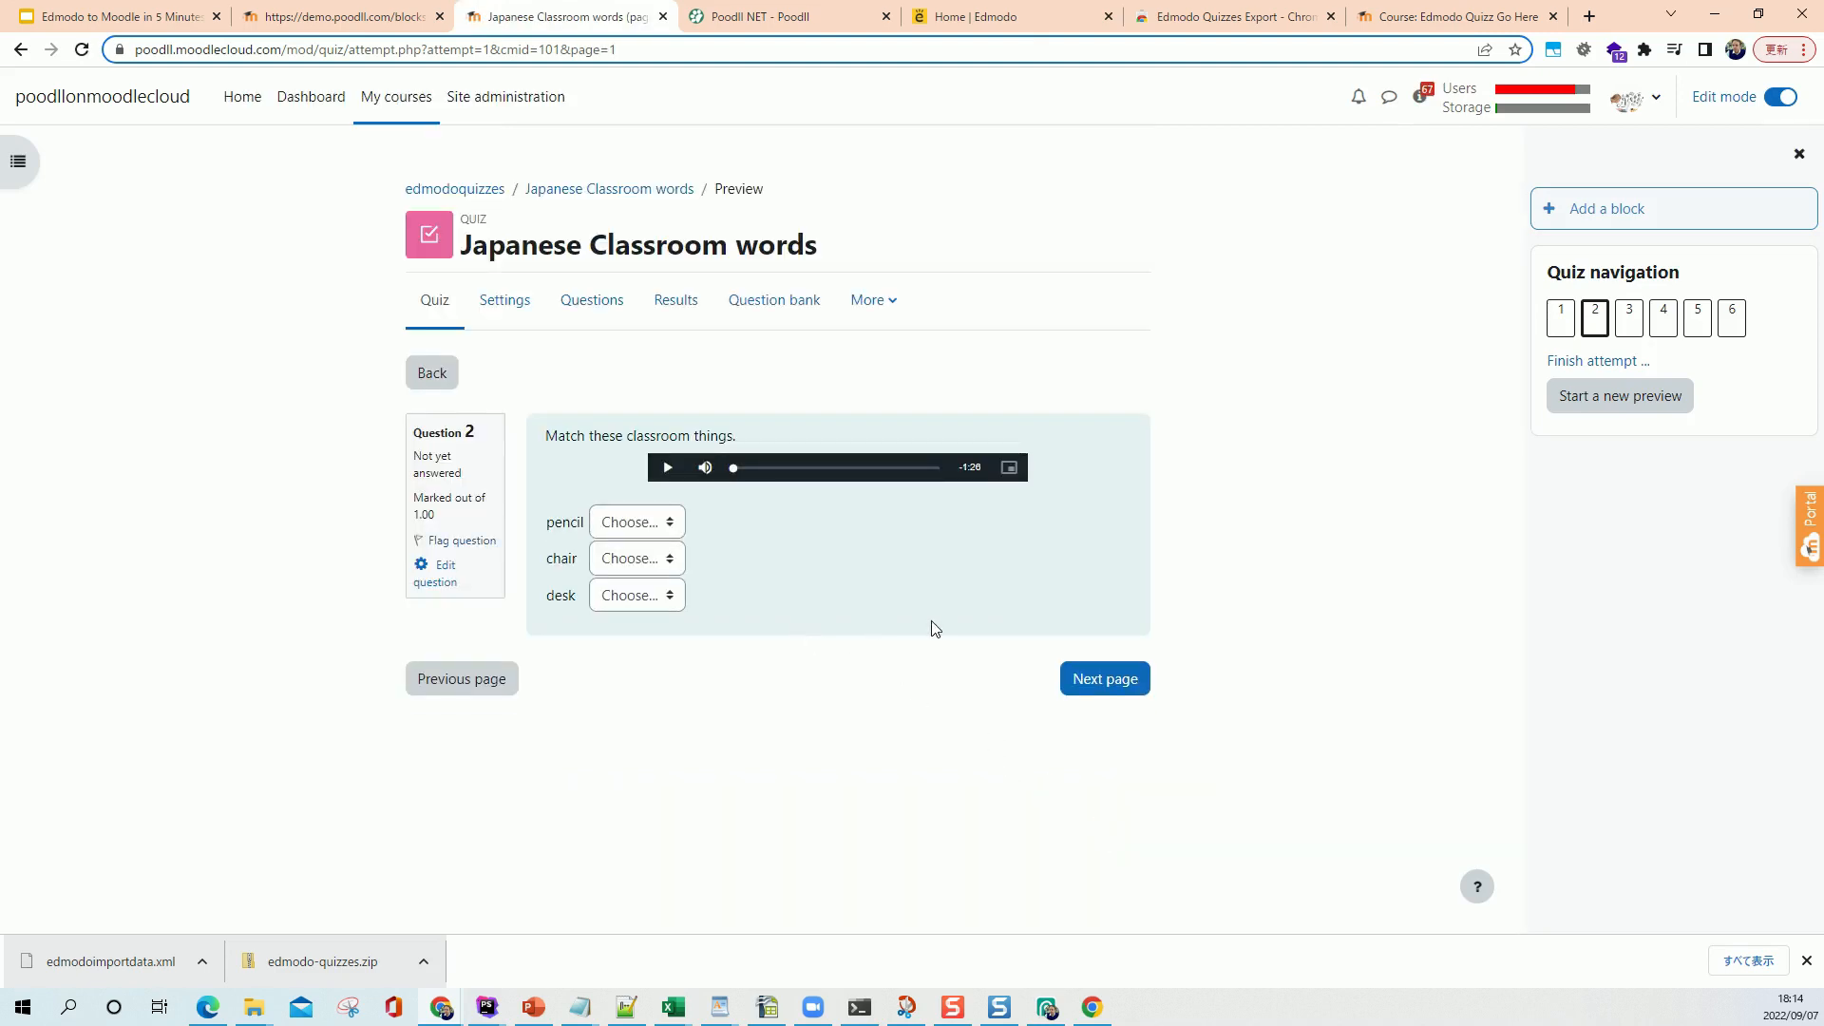
left_click(1075, 680)
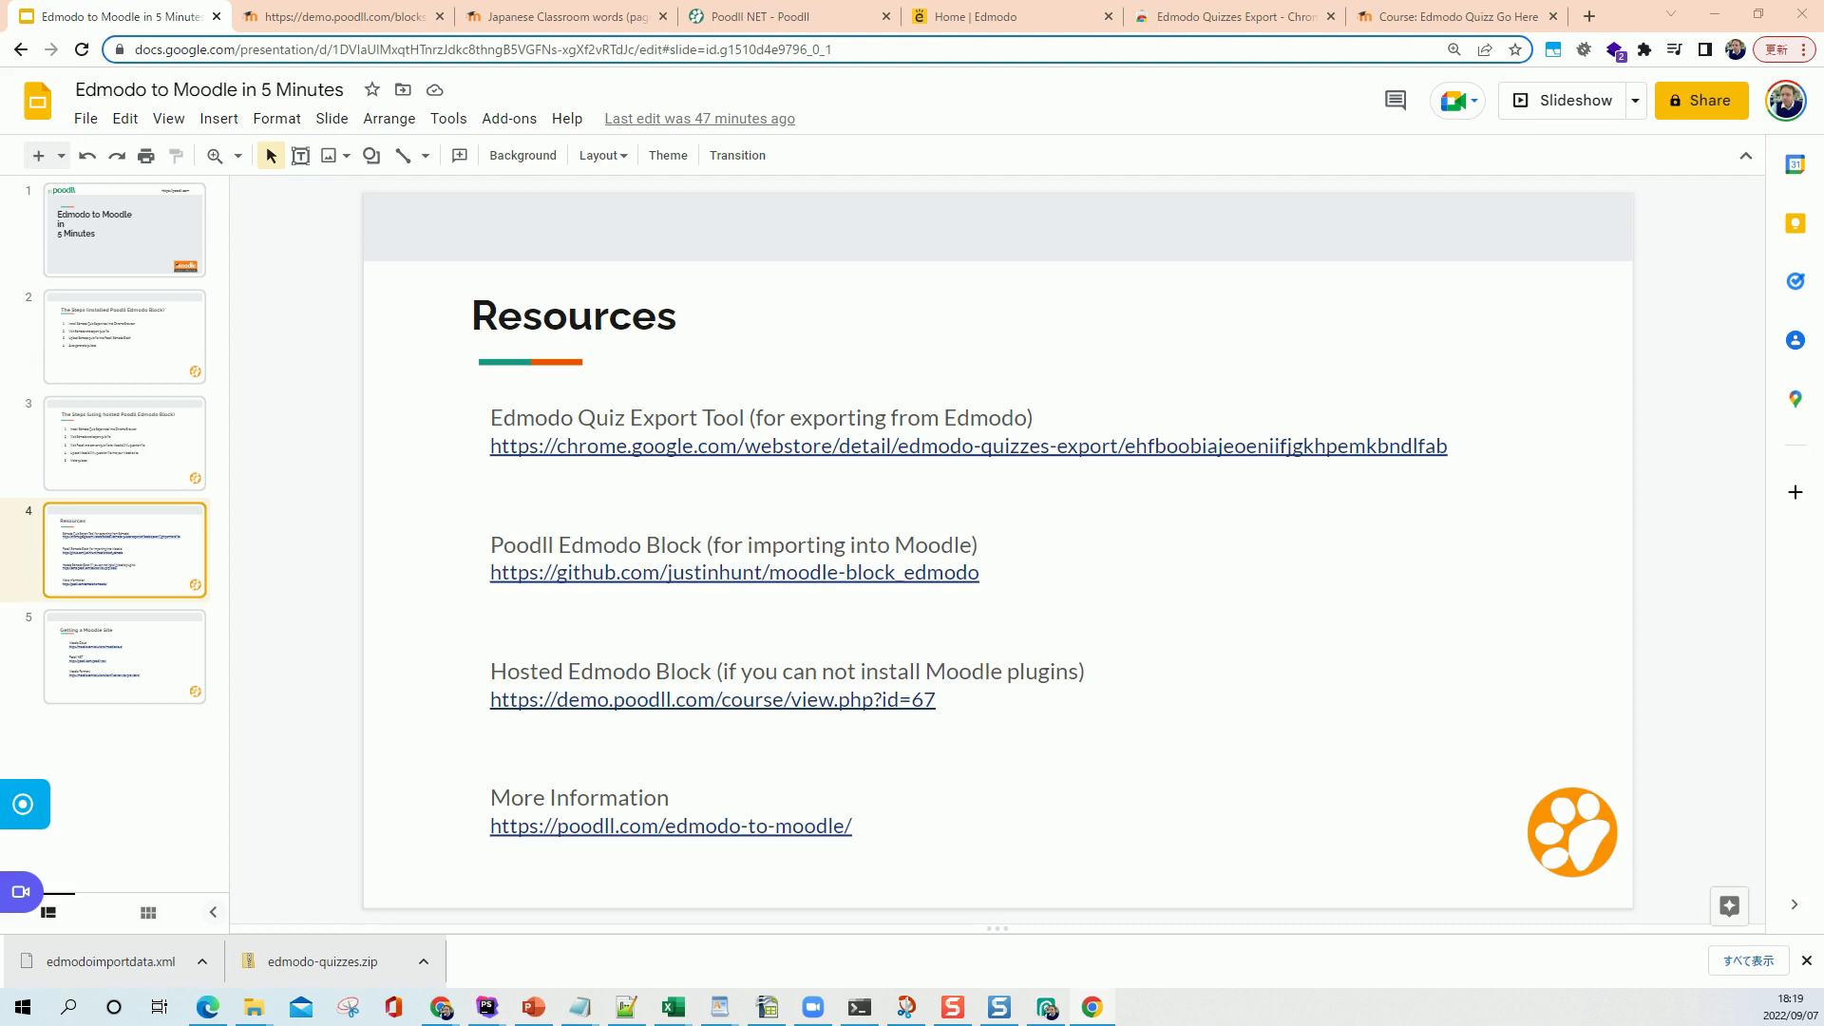
- Show the "Getting a Moodle Site" slide of the Edmodo to Moodle in 5 Minutes presentation in Google Slides
left_click(188, 639)
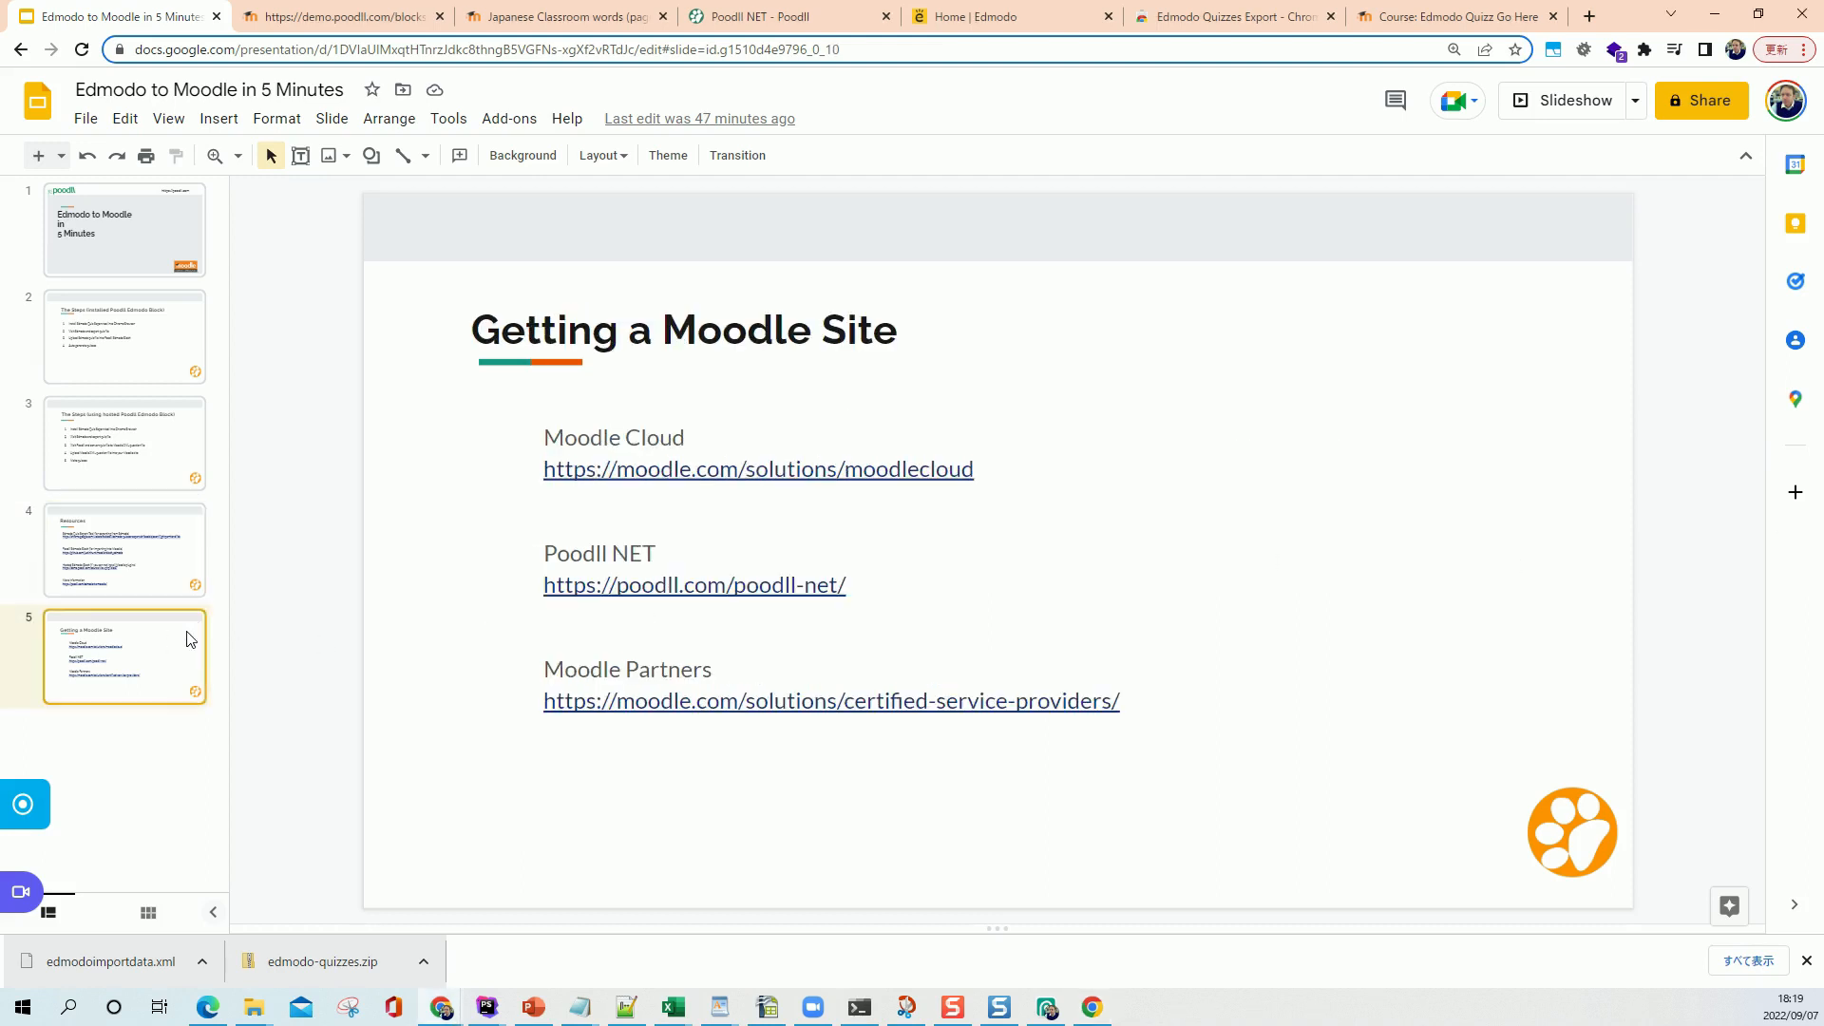